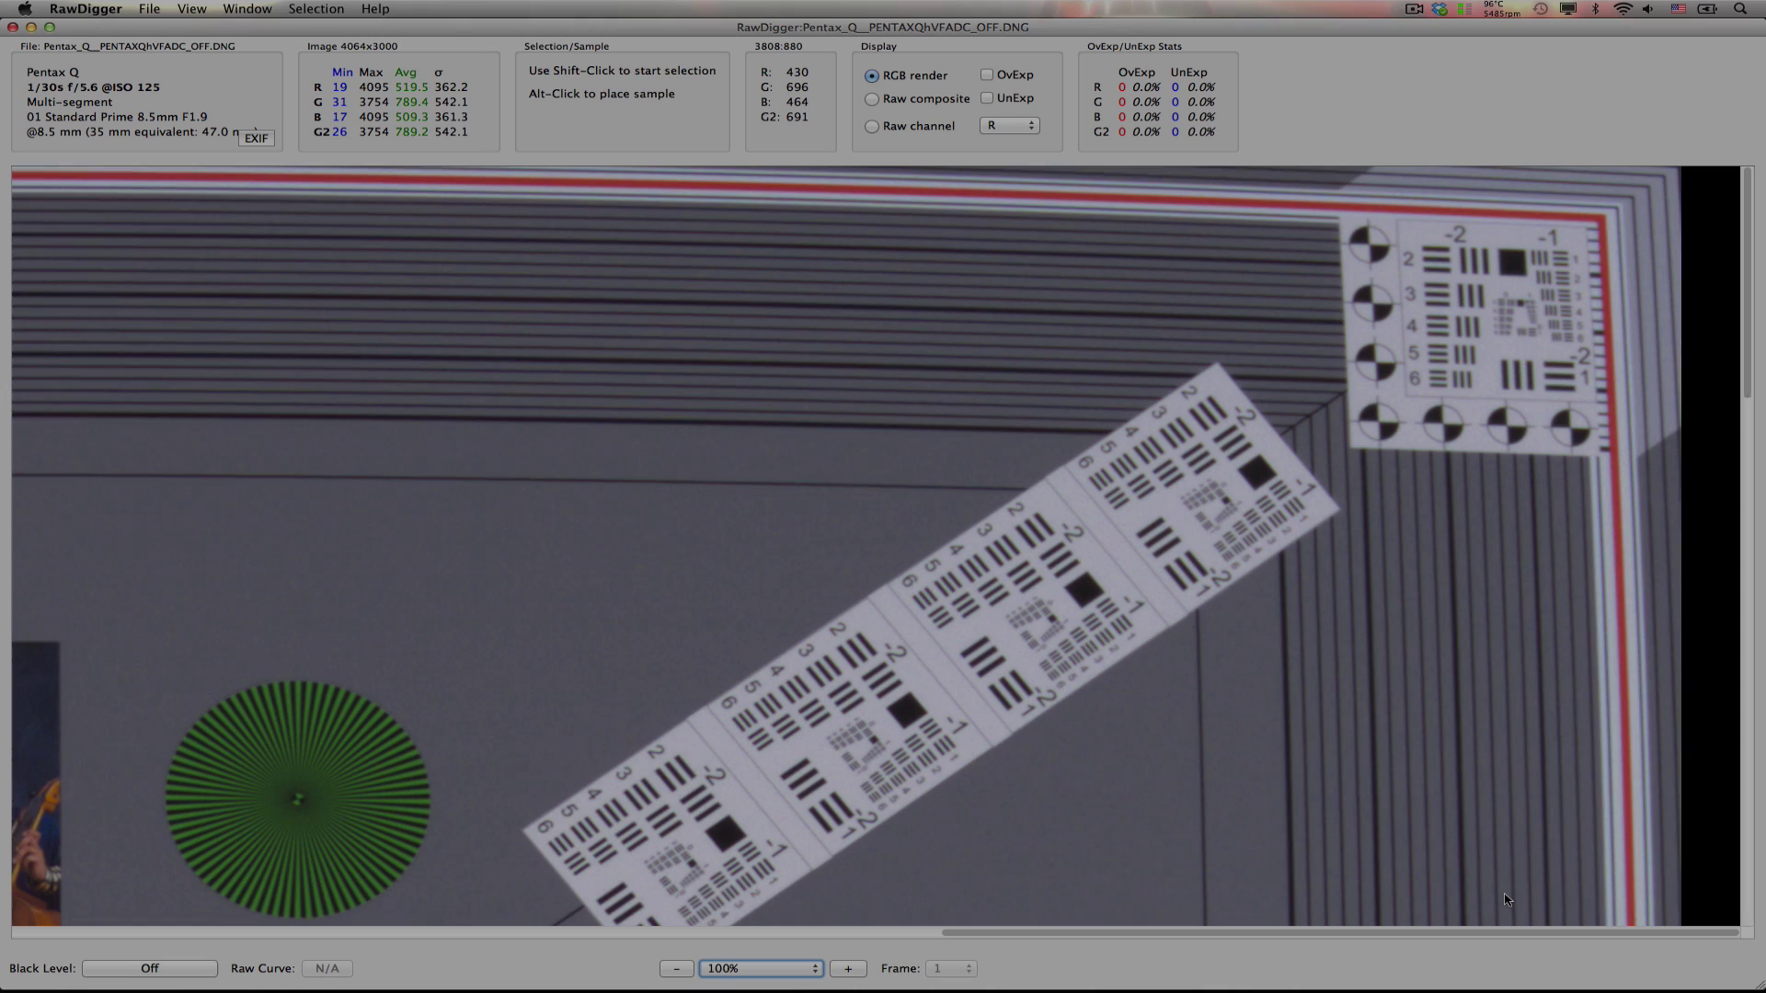
- Scroll through the Pentax, Fuji and Canon raw files to inspect their black masked borders
{"action": "scroll", "coordinate": [1507, 900], "scroll_direction": "down", "scroll_amount": 5}
{"action": "scroll", "coordinate": [1507, 899], "scroll_direction": "down", "scroll_amount": 10}
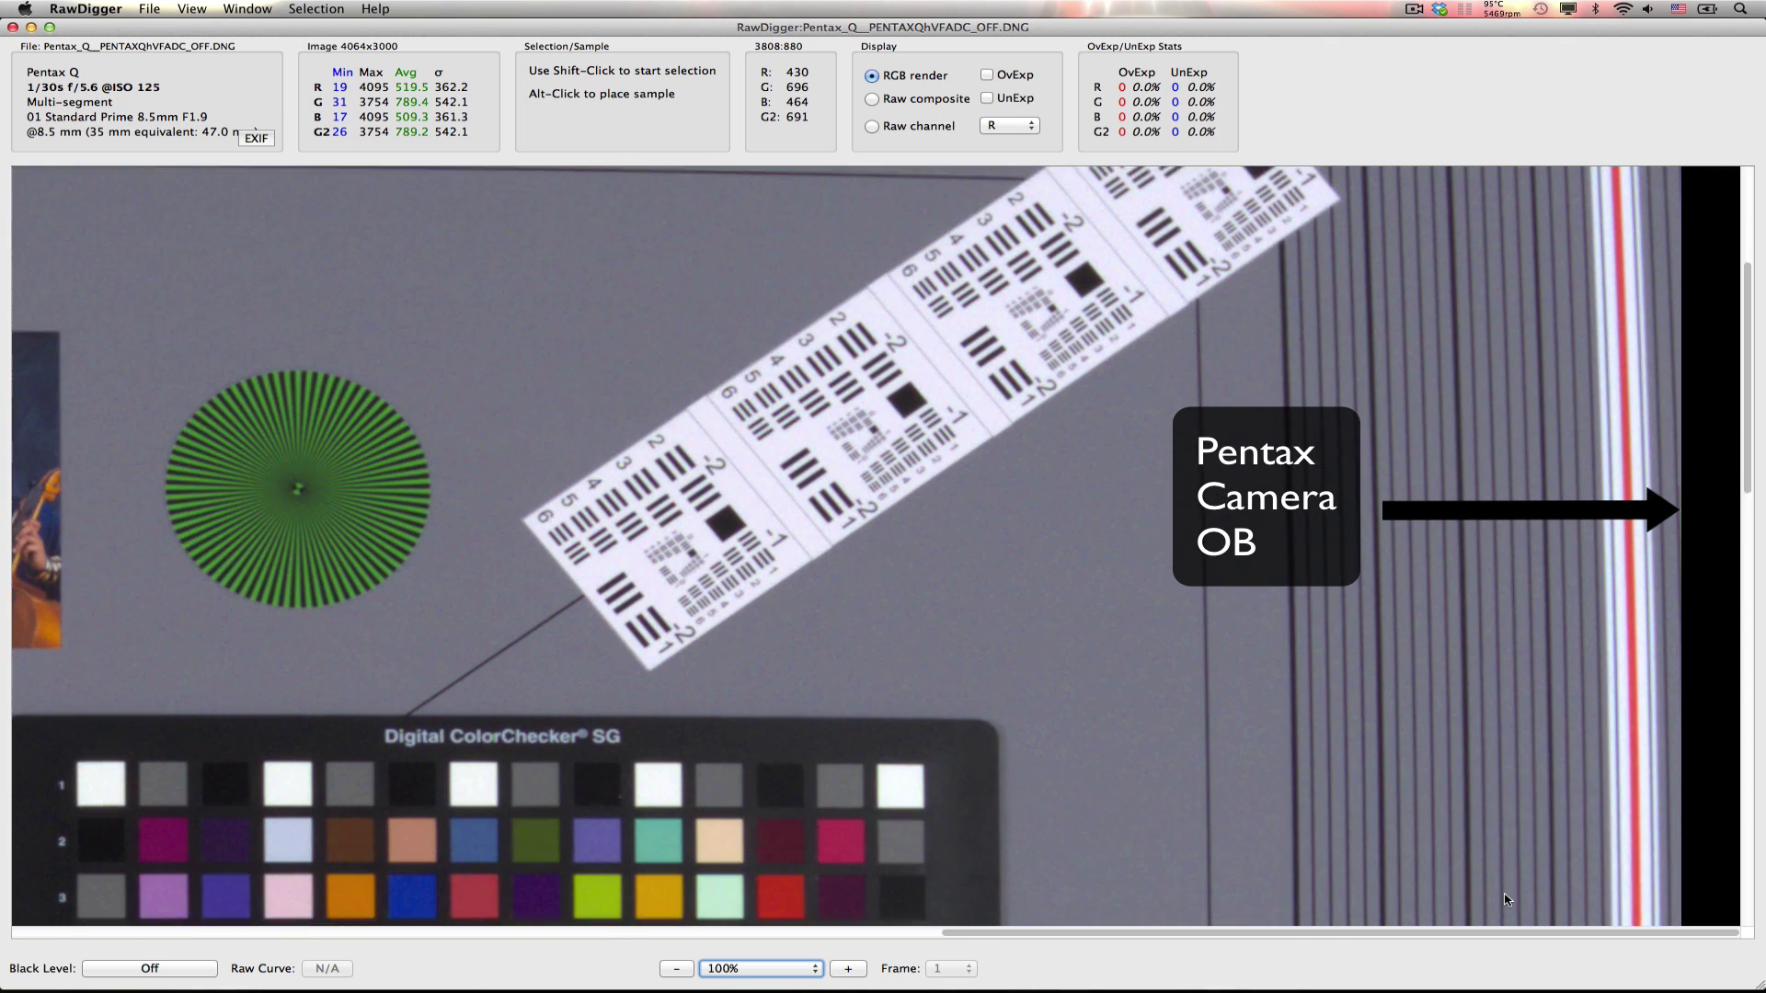
{"action": "scroll", "coordinate": [1507, 900], "scroll_direction": "down", "scroll_amount": 10}
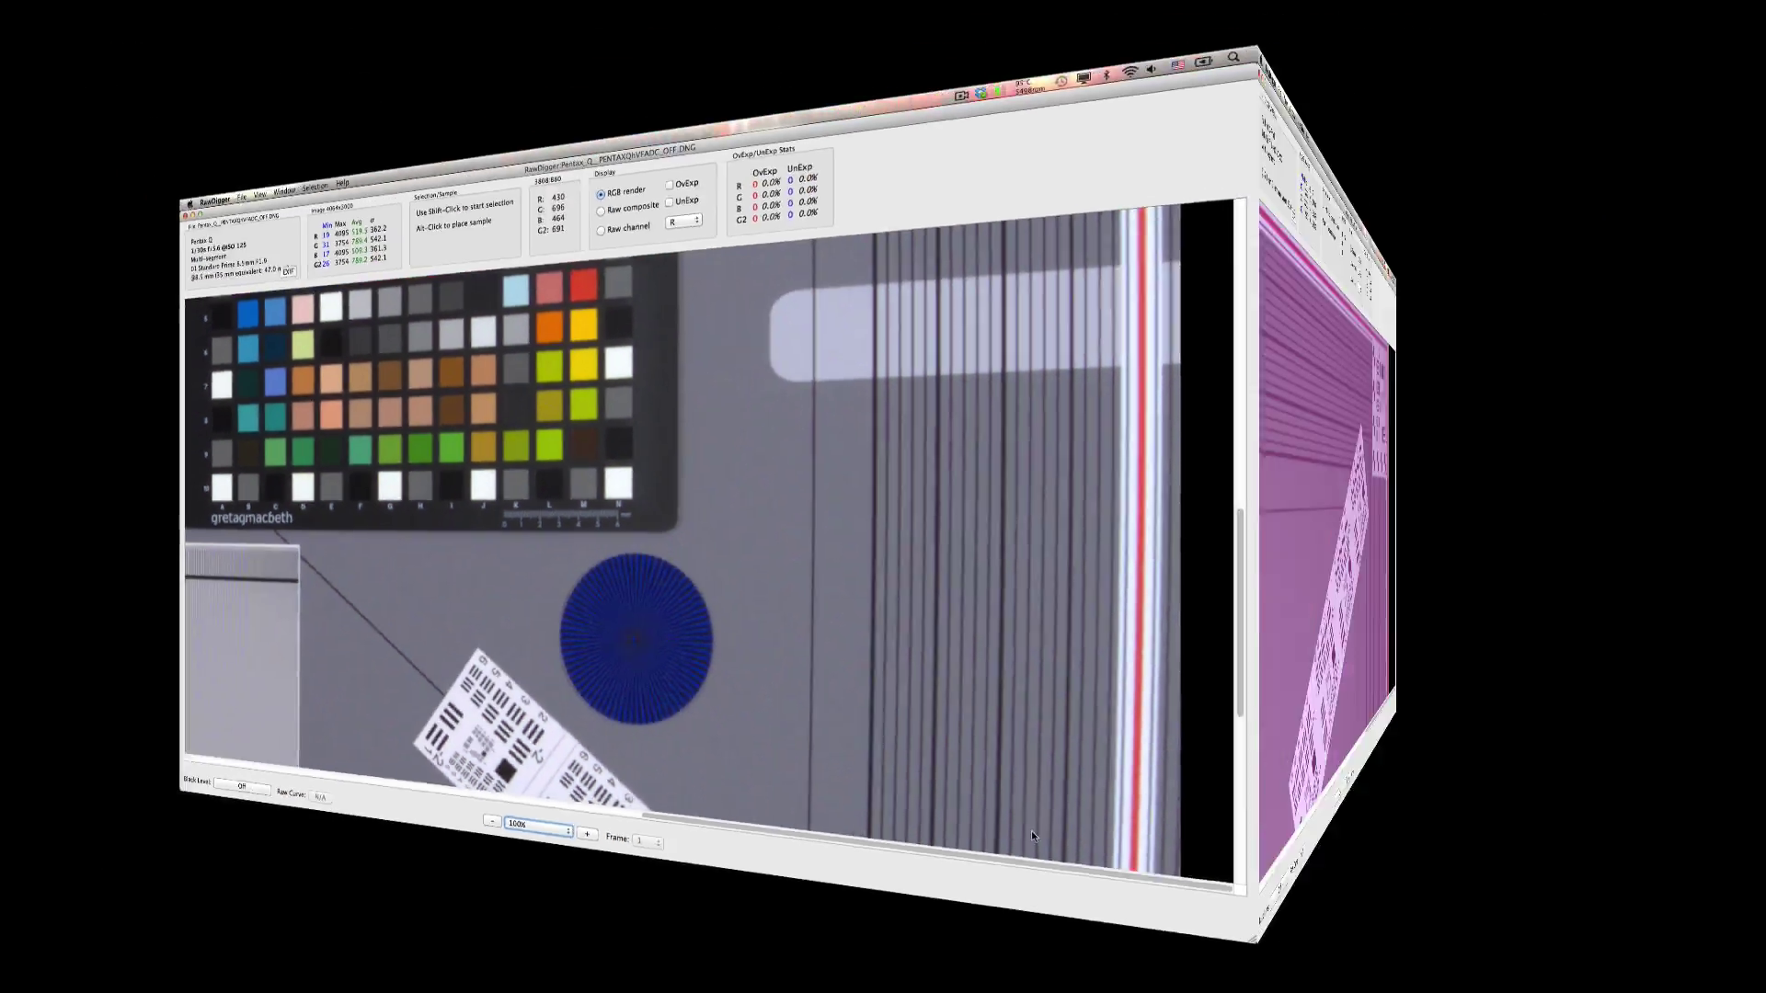
{"action": "scroll", "coordinate": [1518, 359], "scroll_direction": "down", "scroll_amount": 8}
{"action": "scroll", "coordinate": [1518, 356], "scroll_direction": "down", "scroll_amount": 14}
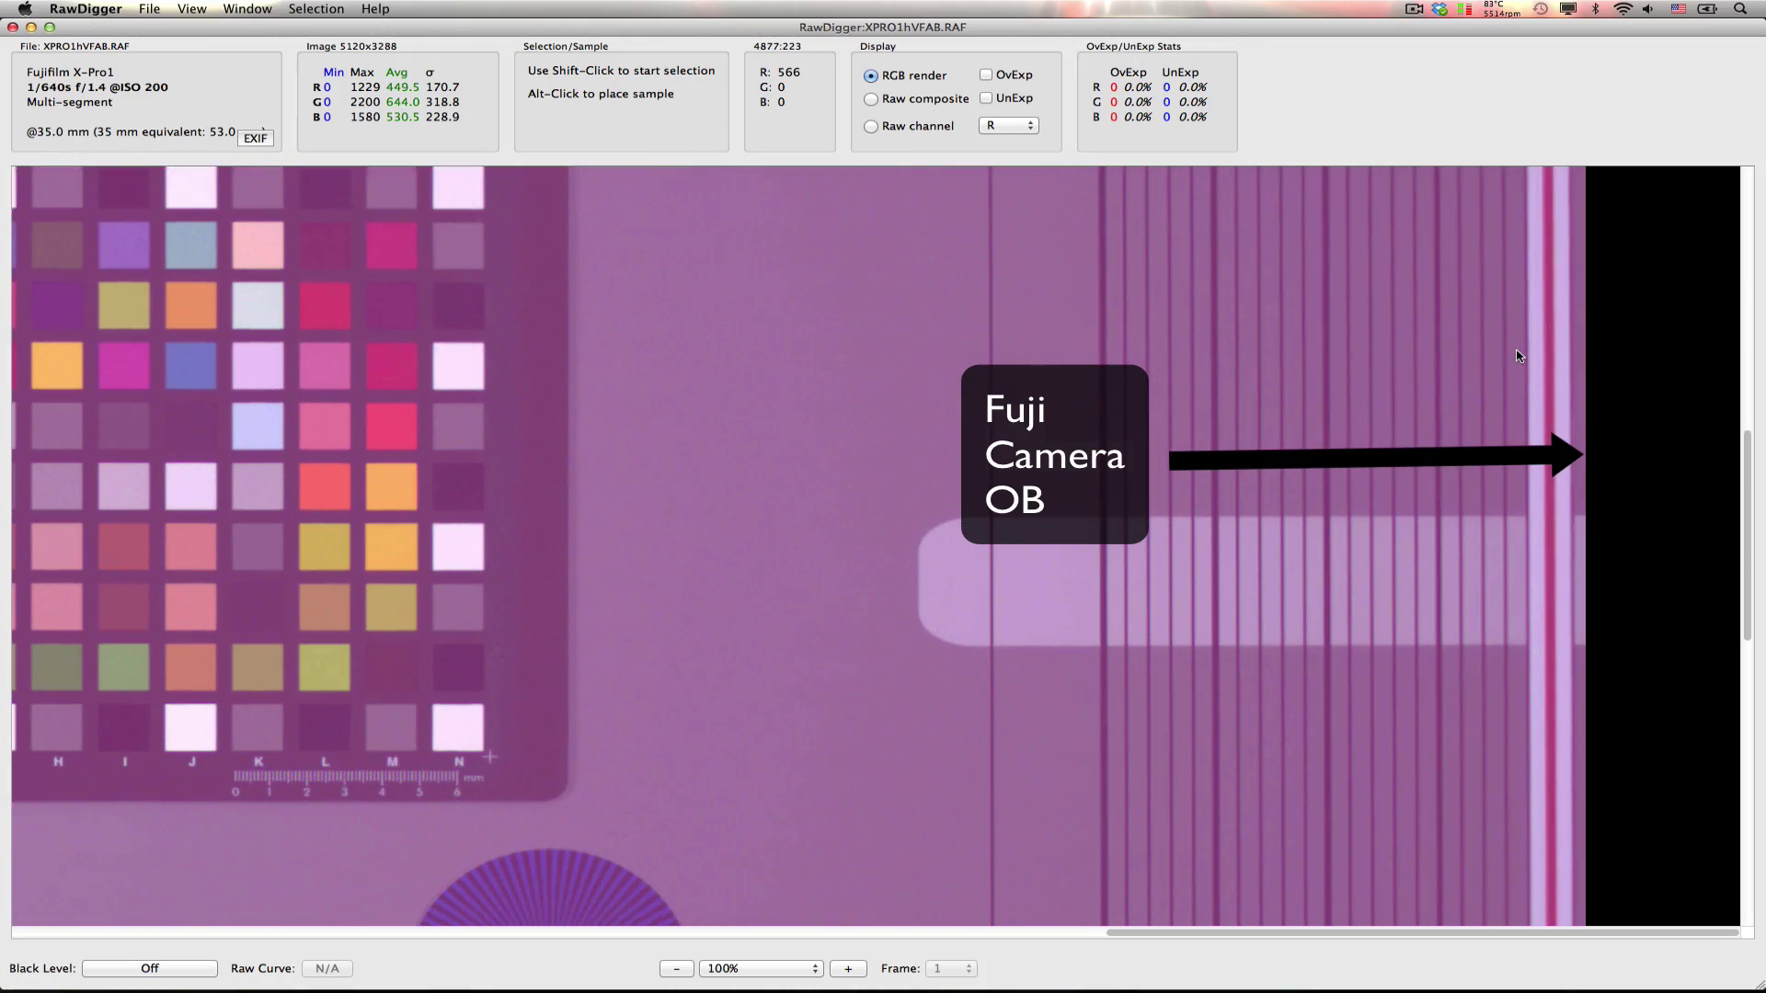
{"action": "scroll", "coordinate": [1519, 357], "scroll_direction": "down", "scroll_amount": 8}
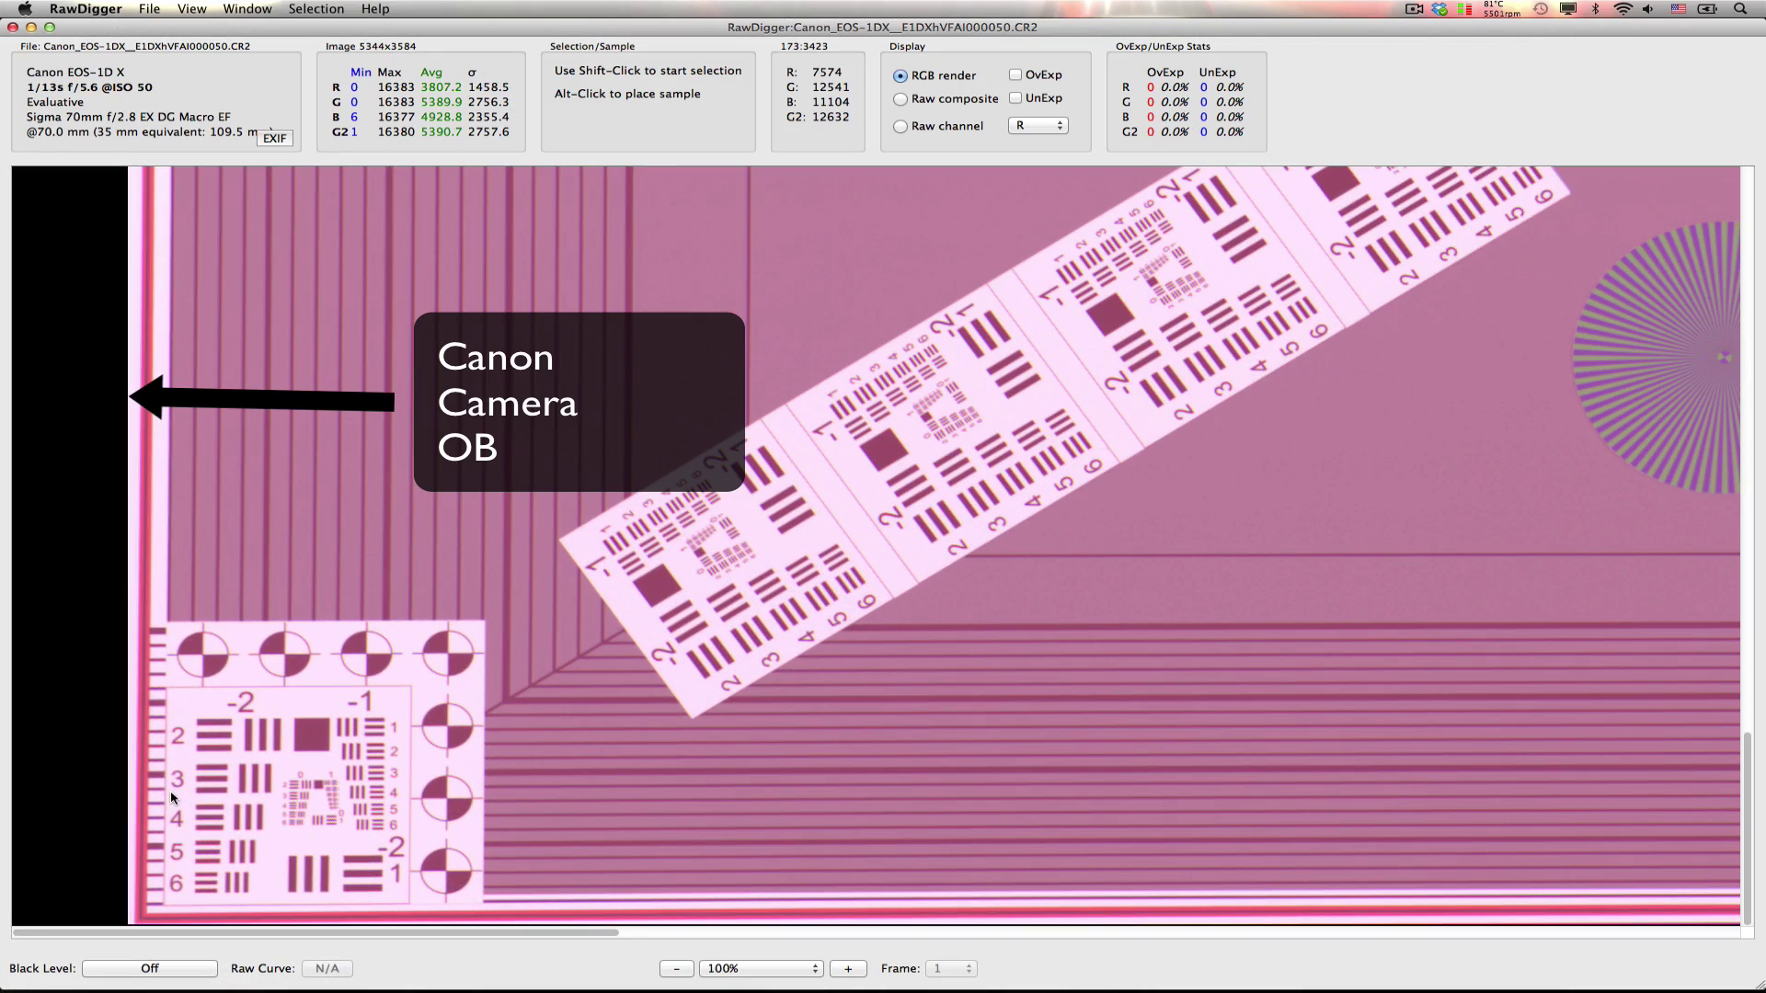
{"action": "scroll", "coordinate": [171, 798], "scroll_direction": "up", "scroll_amount": 20}
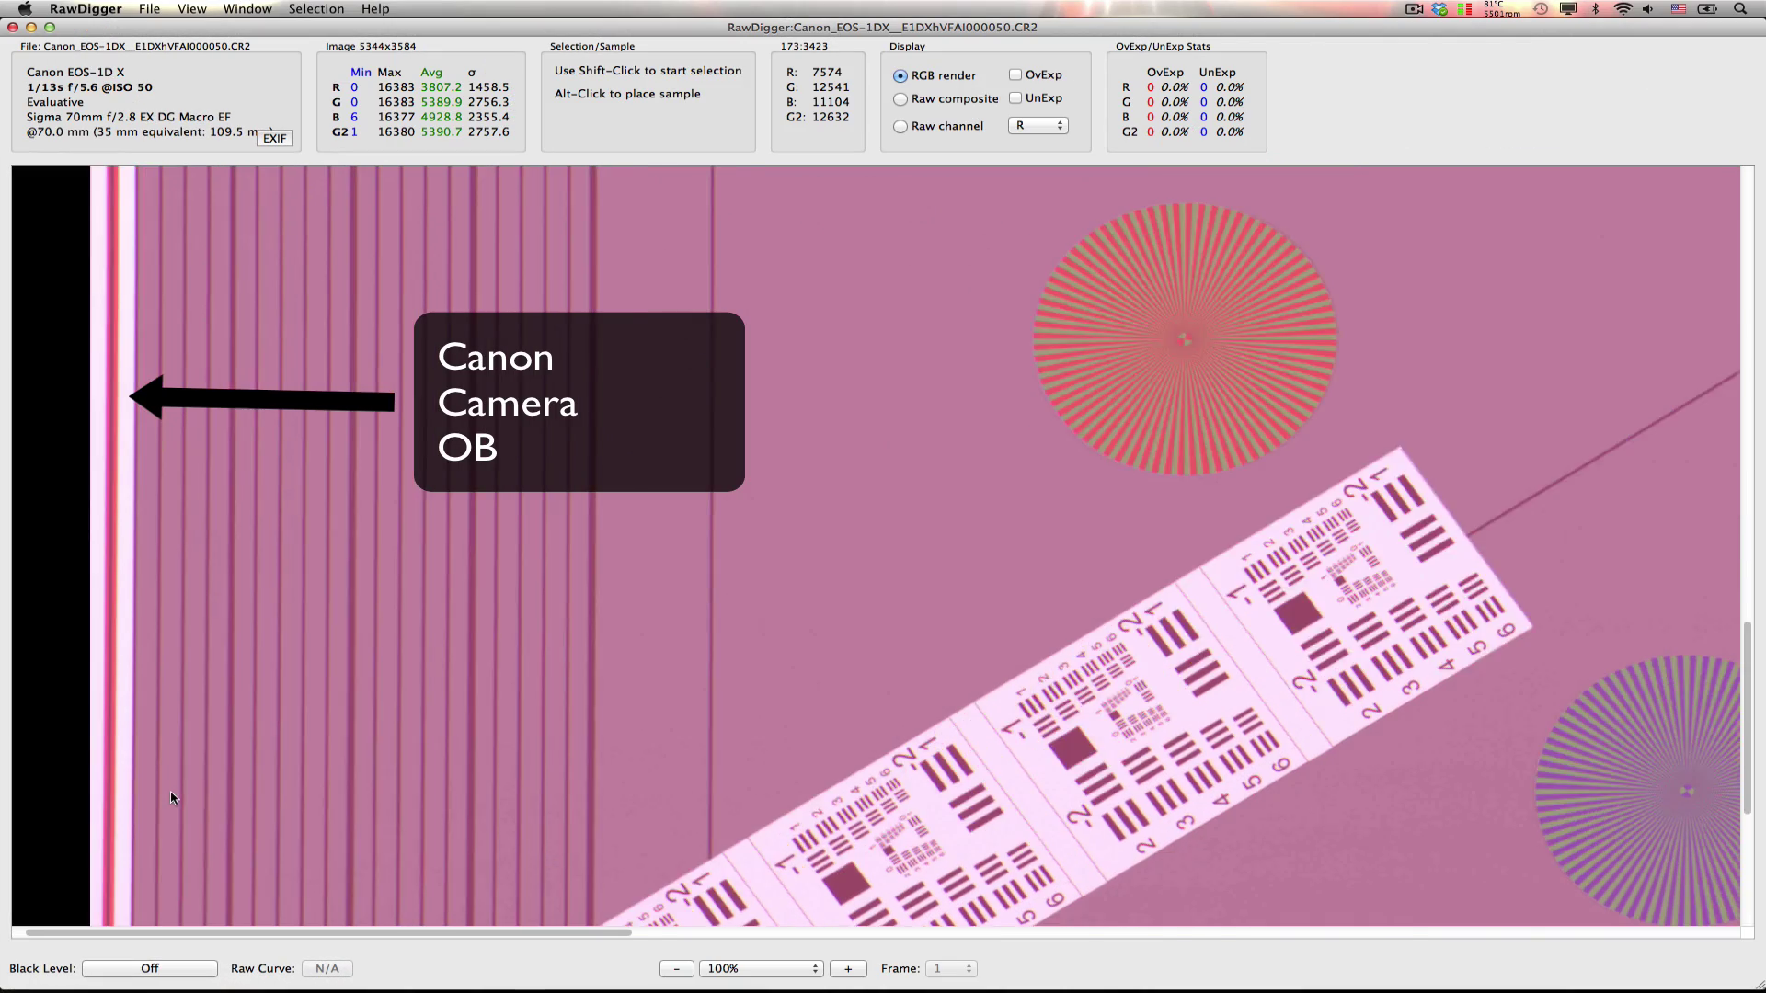
{"action": "scroll", "coordinate": [171, 799], "scroll_direction": "up", "scroll_amount": 20}
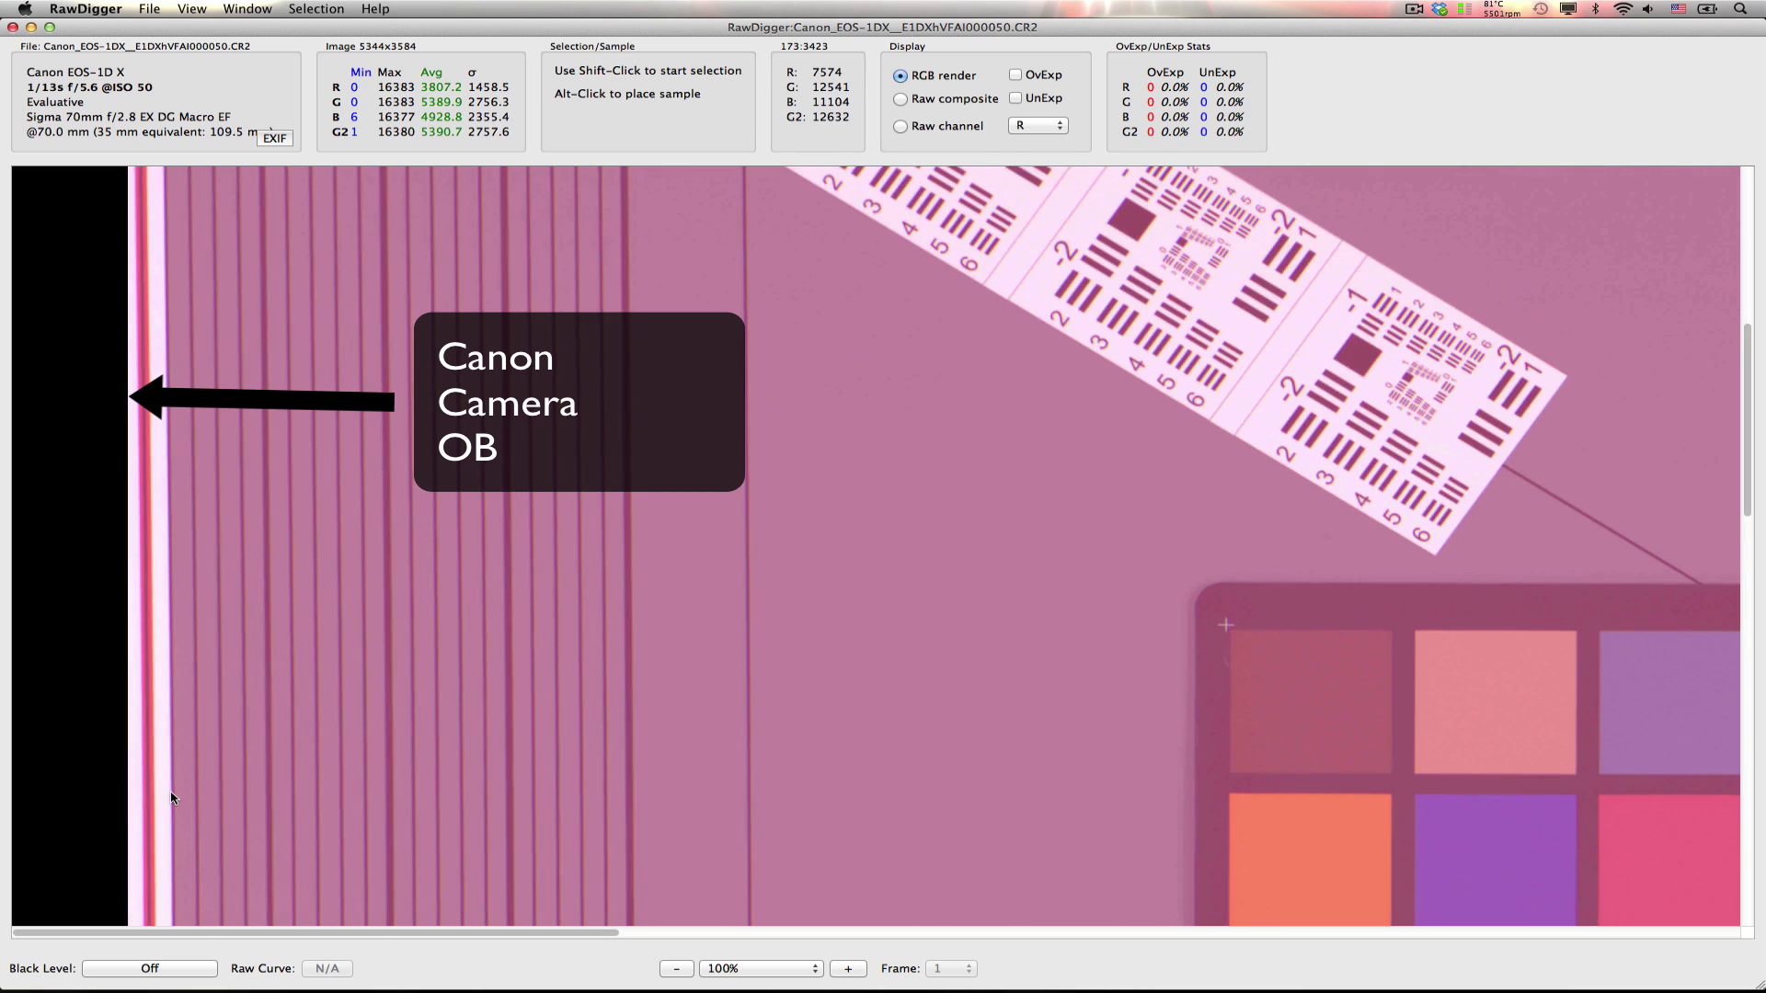
{"action": "scroll", "coordinate": [171, 799], "scroll_direction": "up", "scroll_amount": 10}
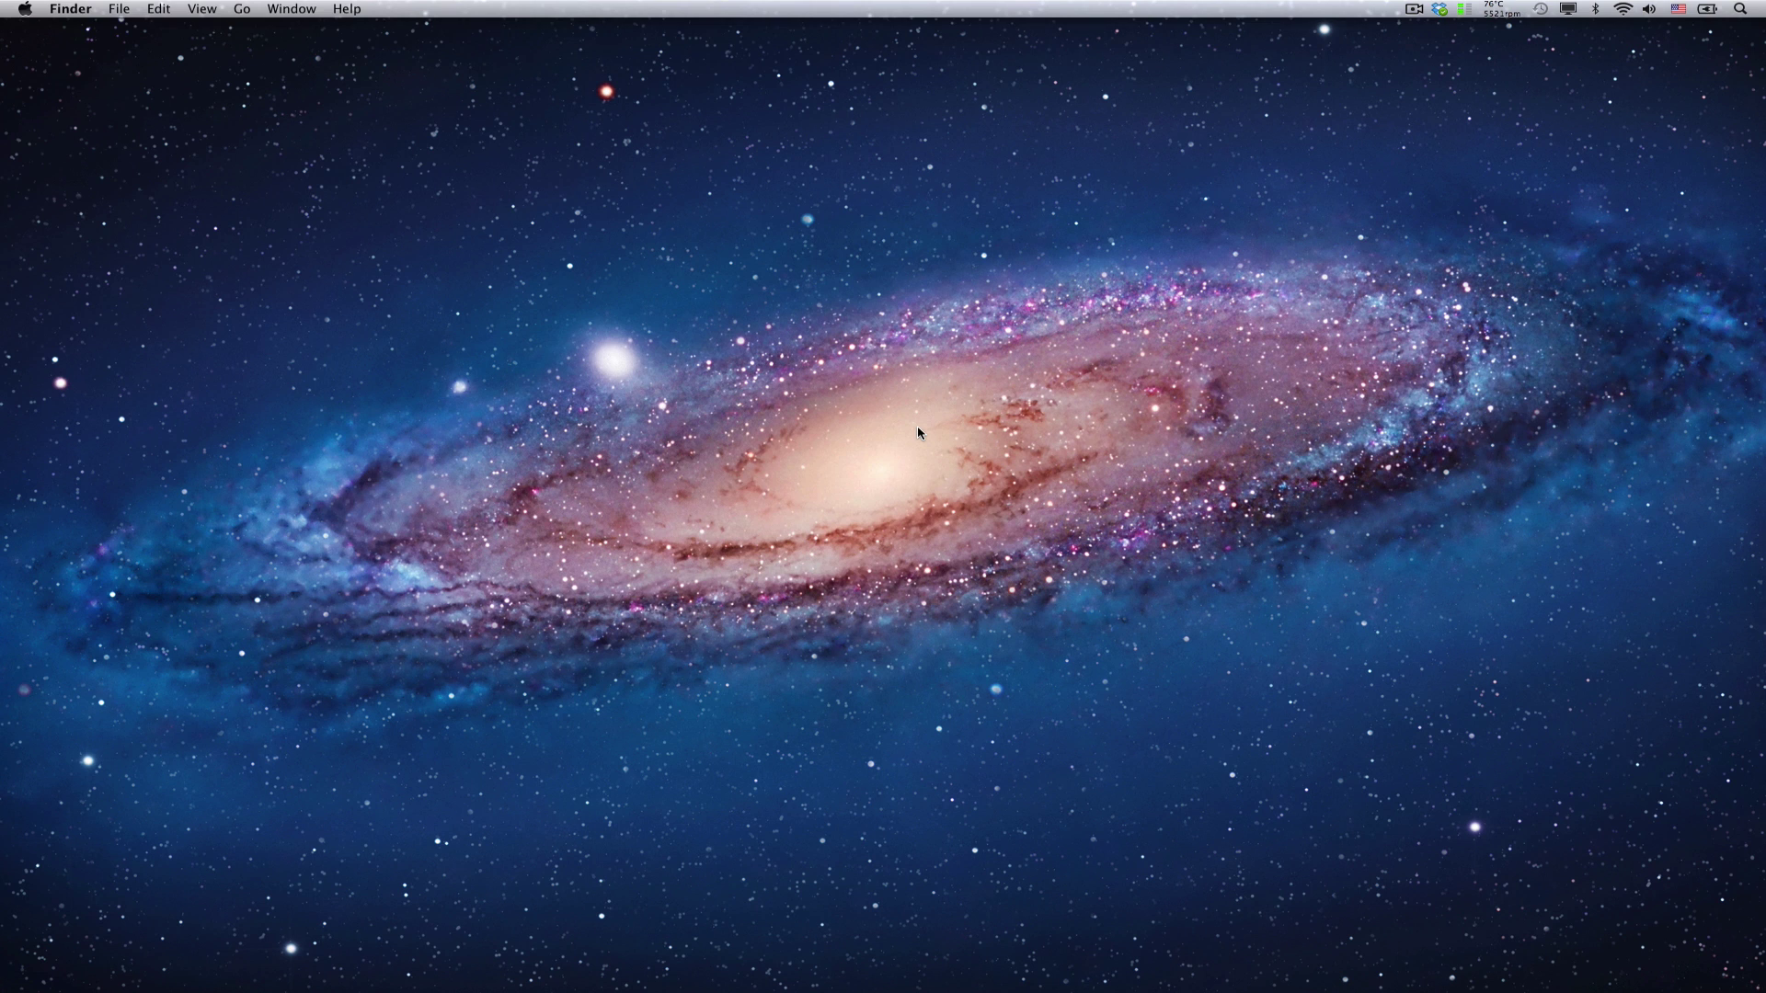
- Launch RawDigger from the Dock
{"action": "left_click", "coordinate": [1516, 961]}
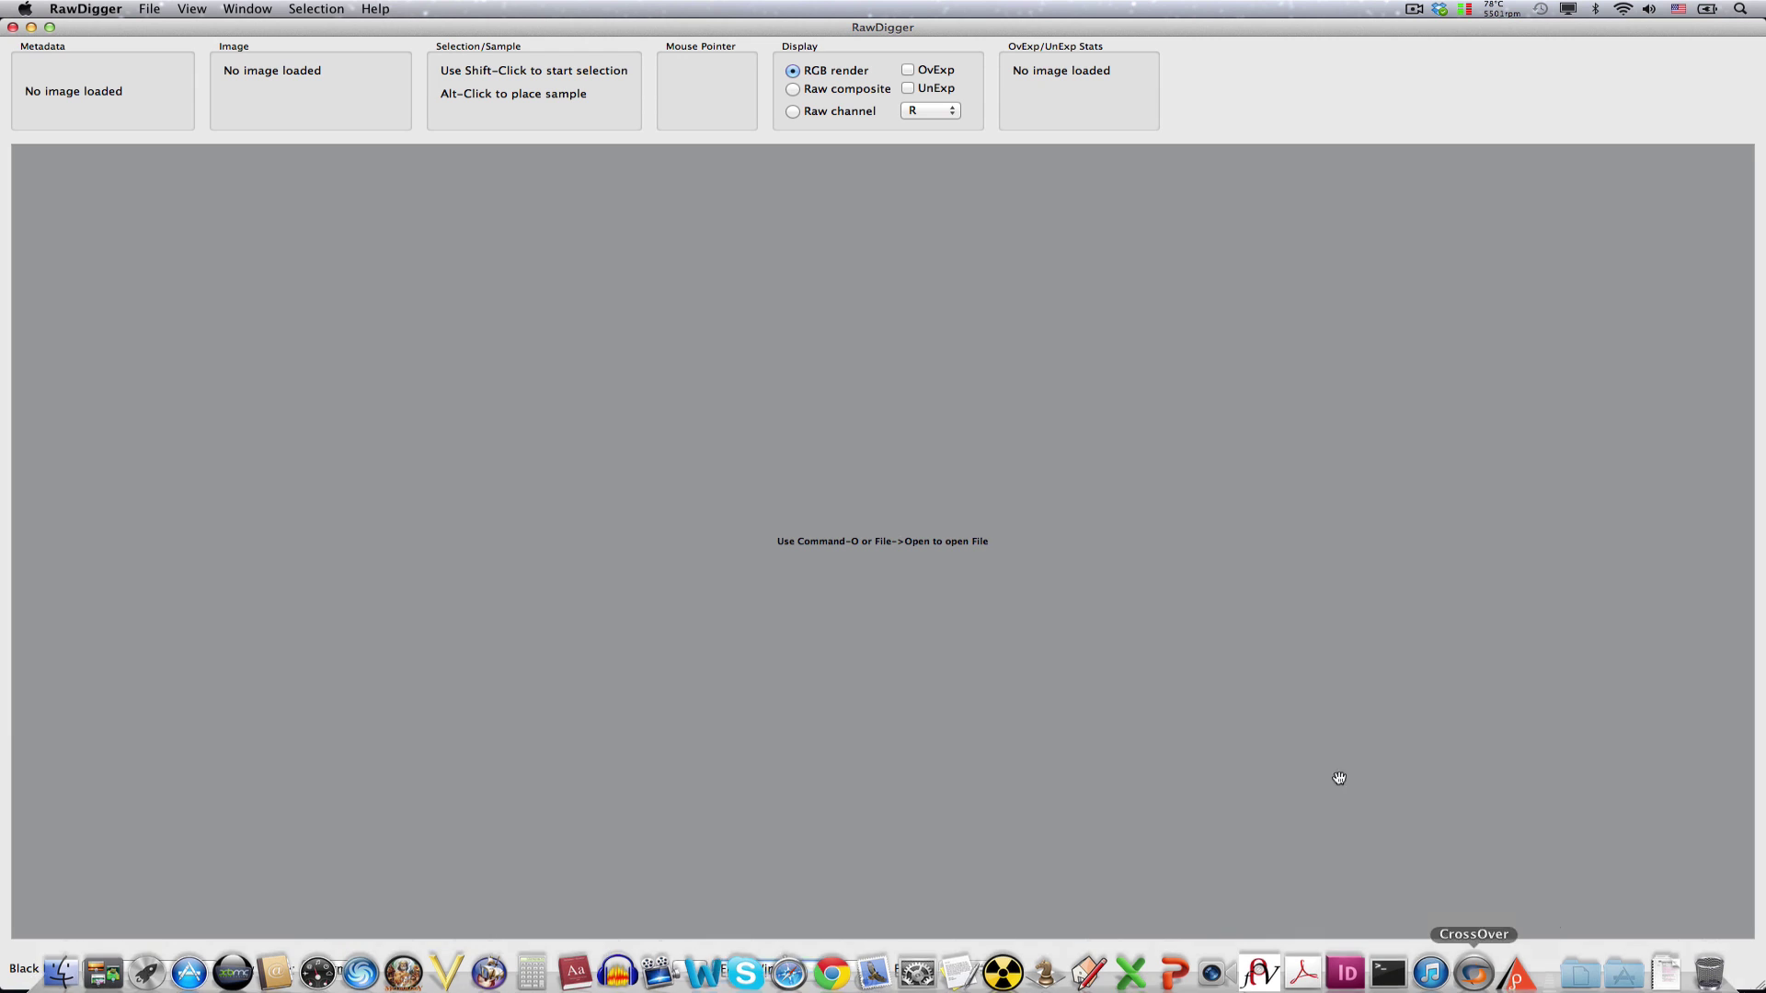
- Load IMG_0008.CR2 and review the Data Processing preferences before closing them with OK
{"action": "key", "text": "super+o"}
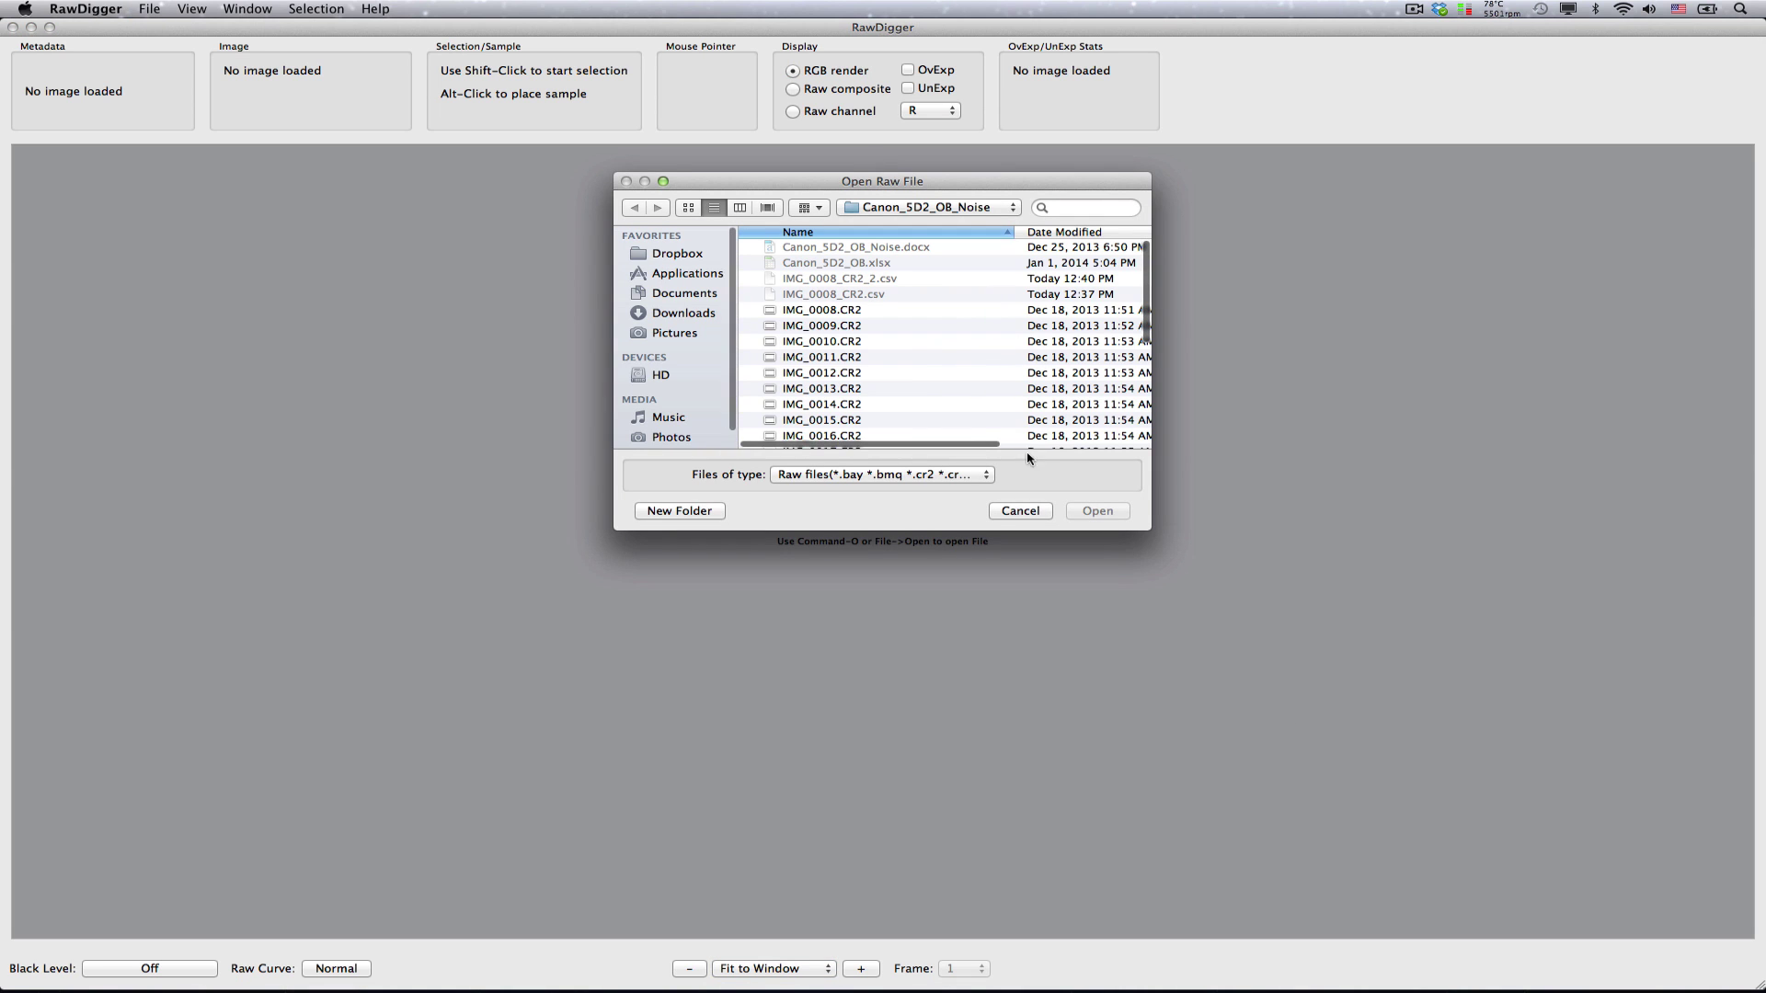
{"action": "left_click_drag", "start_coordinate": [830, 318], "coordinate": [460, 381]}
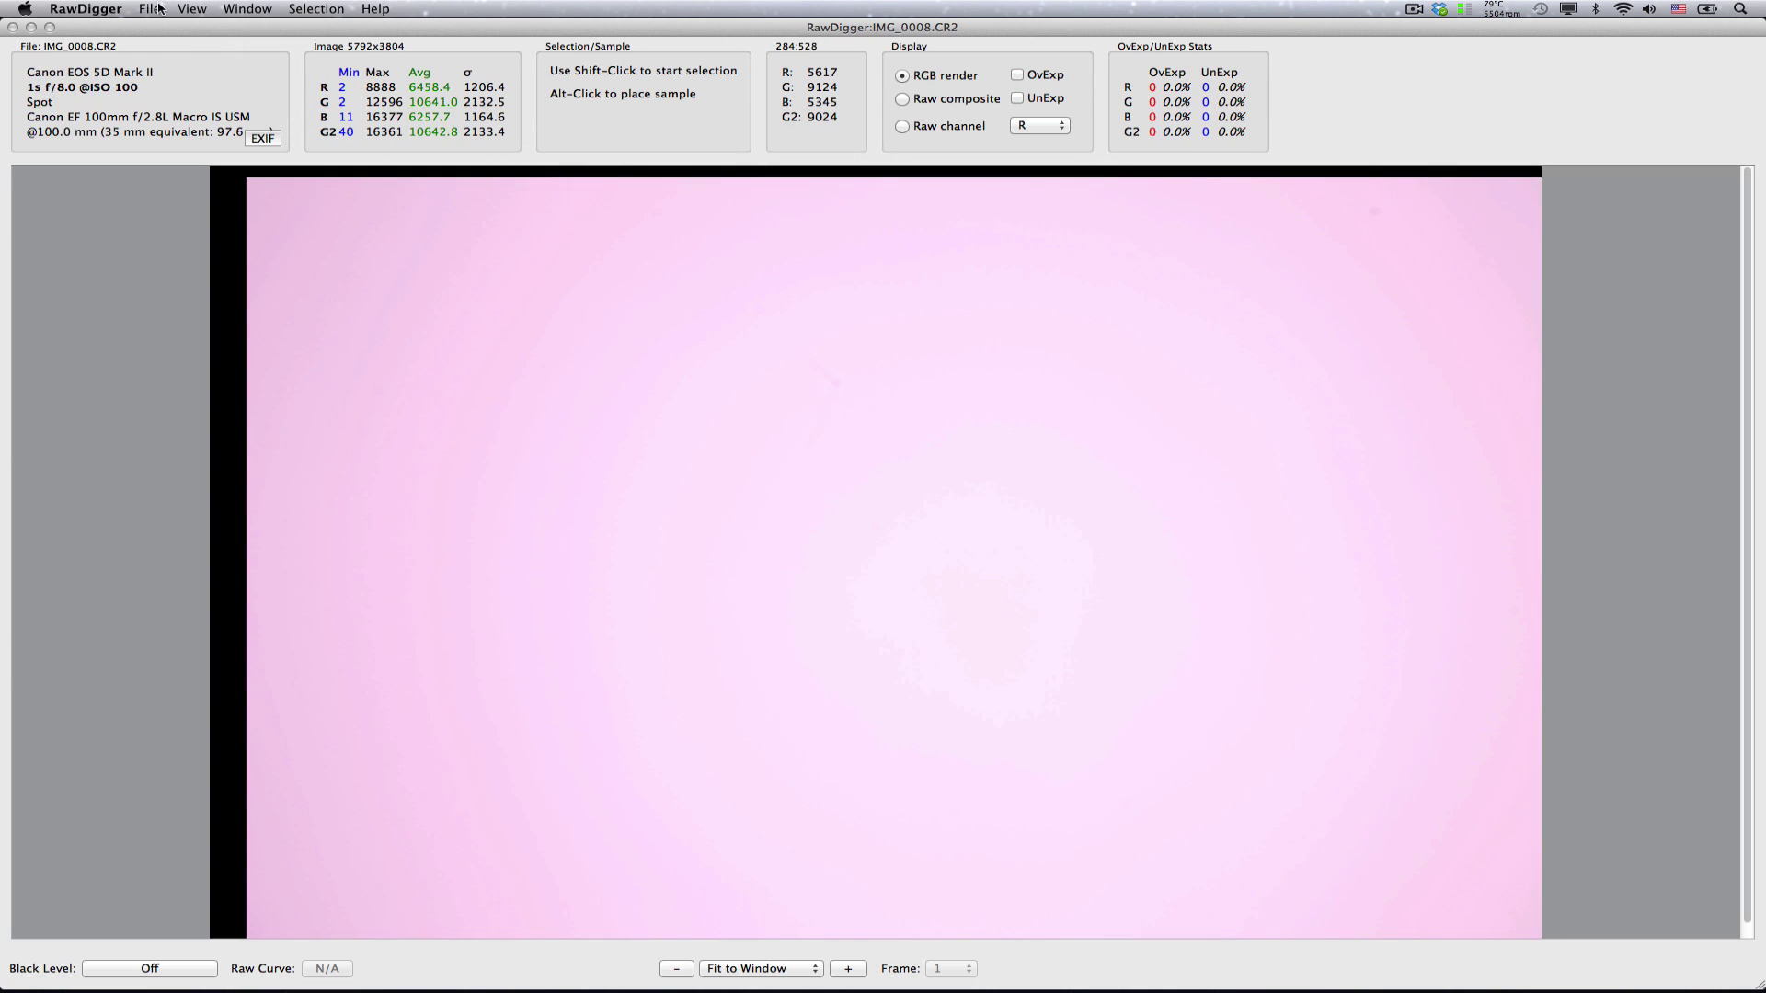
{"action": "left_click", "coordinate": [81, 9]}
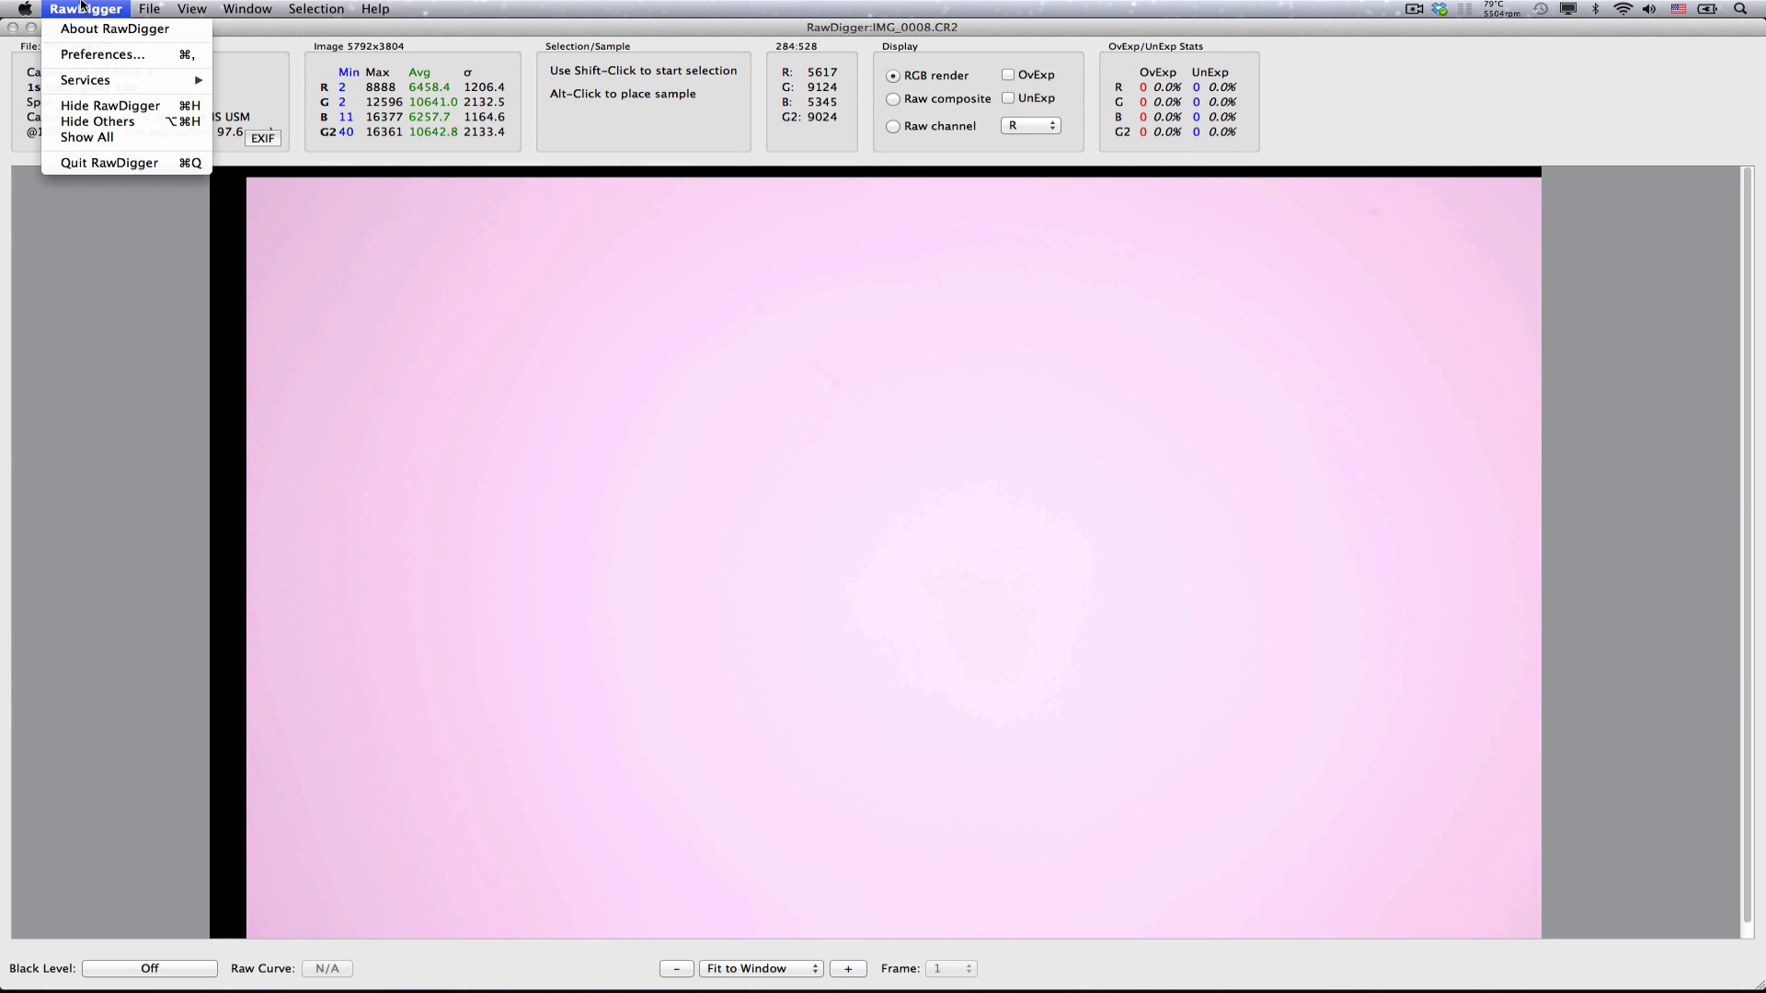
{"action": "left_click", "coordinate": [98, 55]}
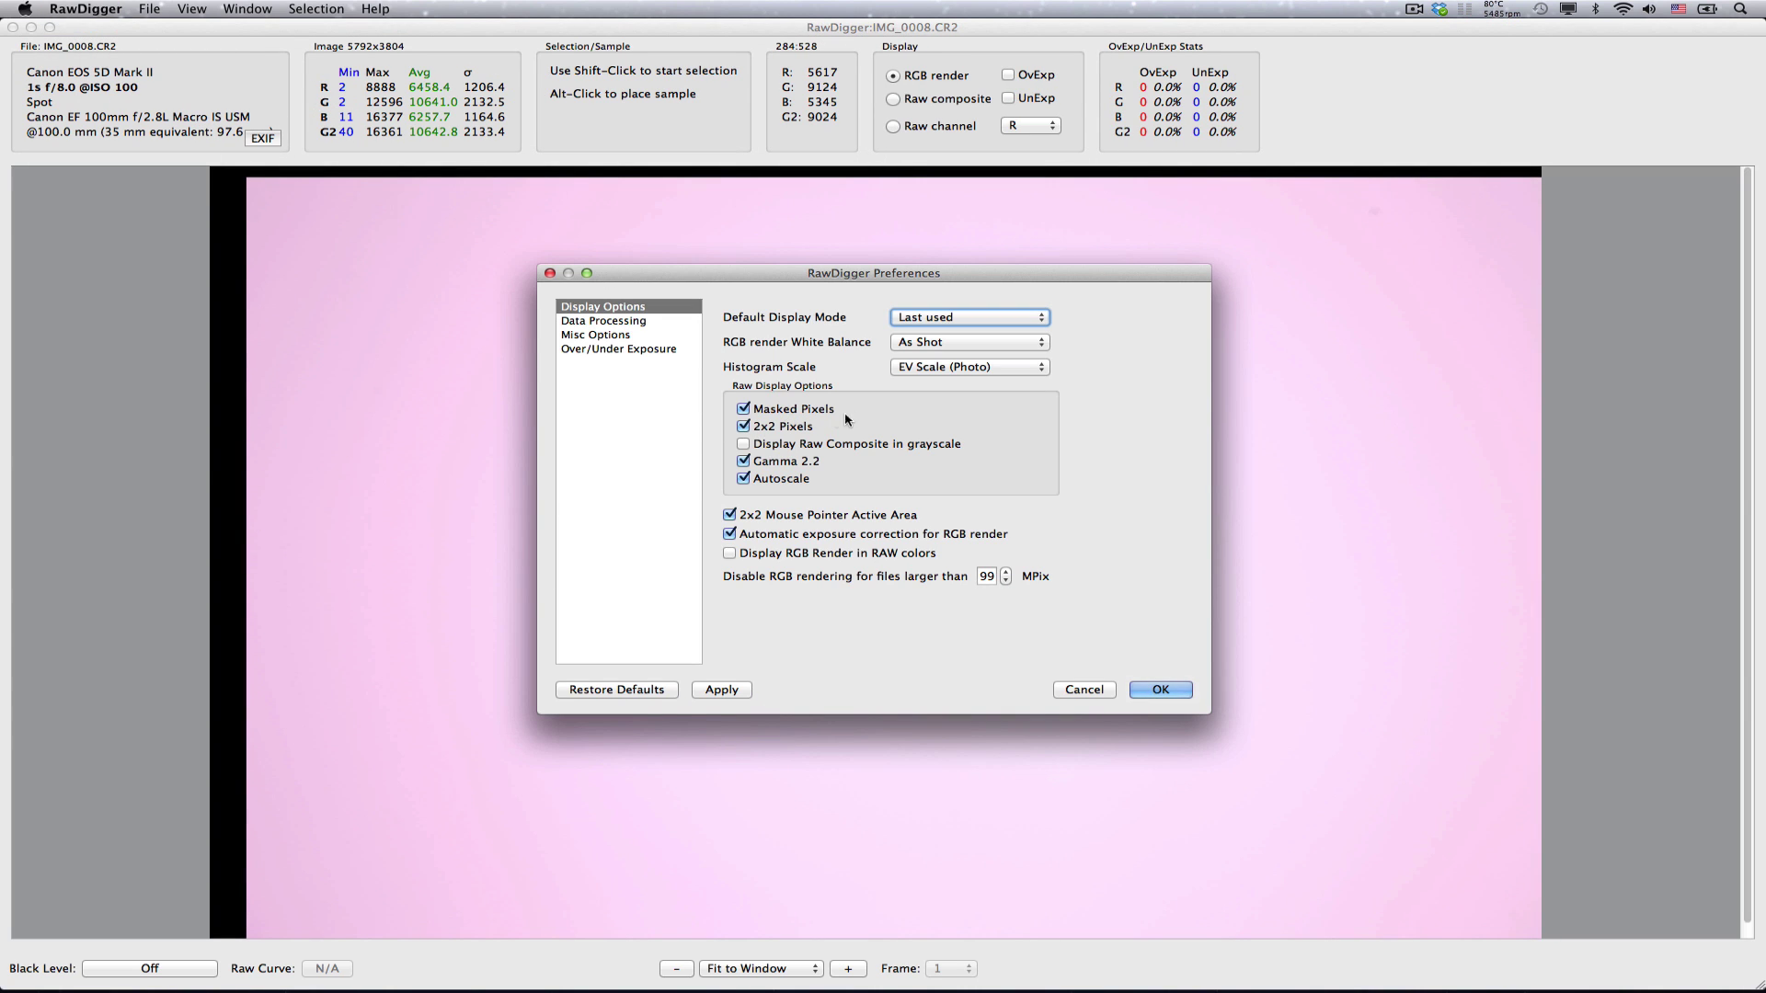
{"action": "left_click", "coordinate": [644, 326]}
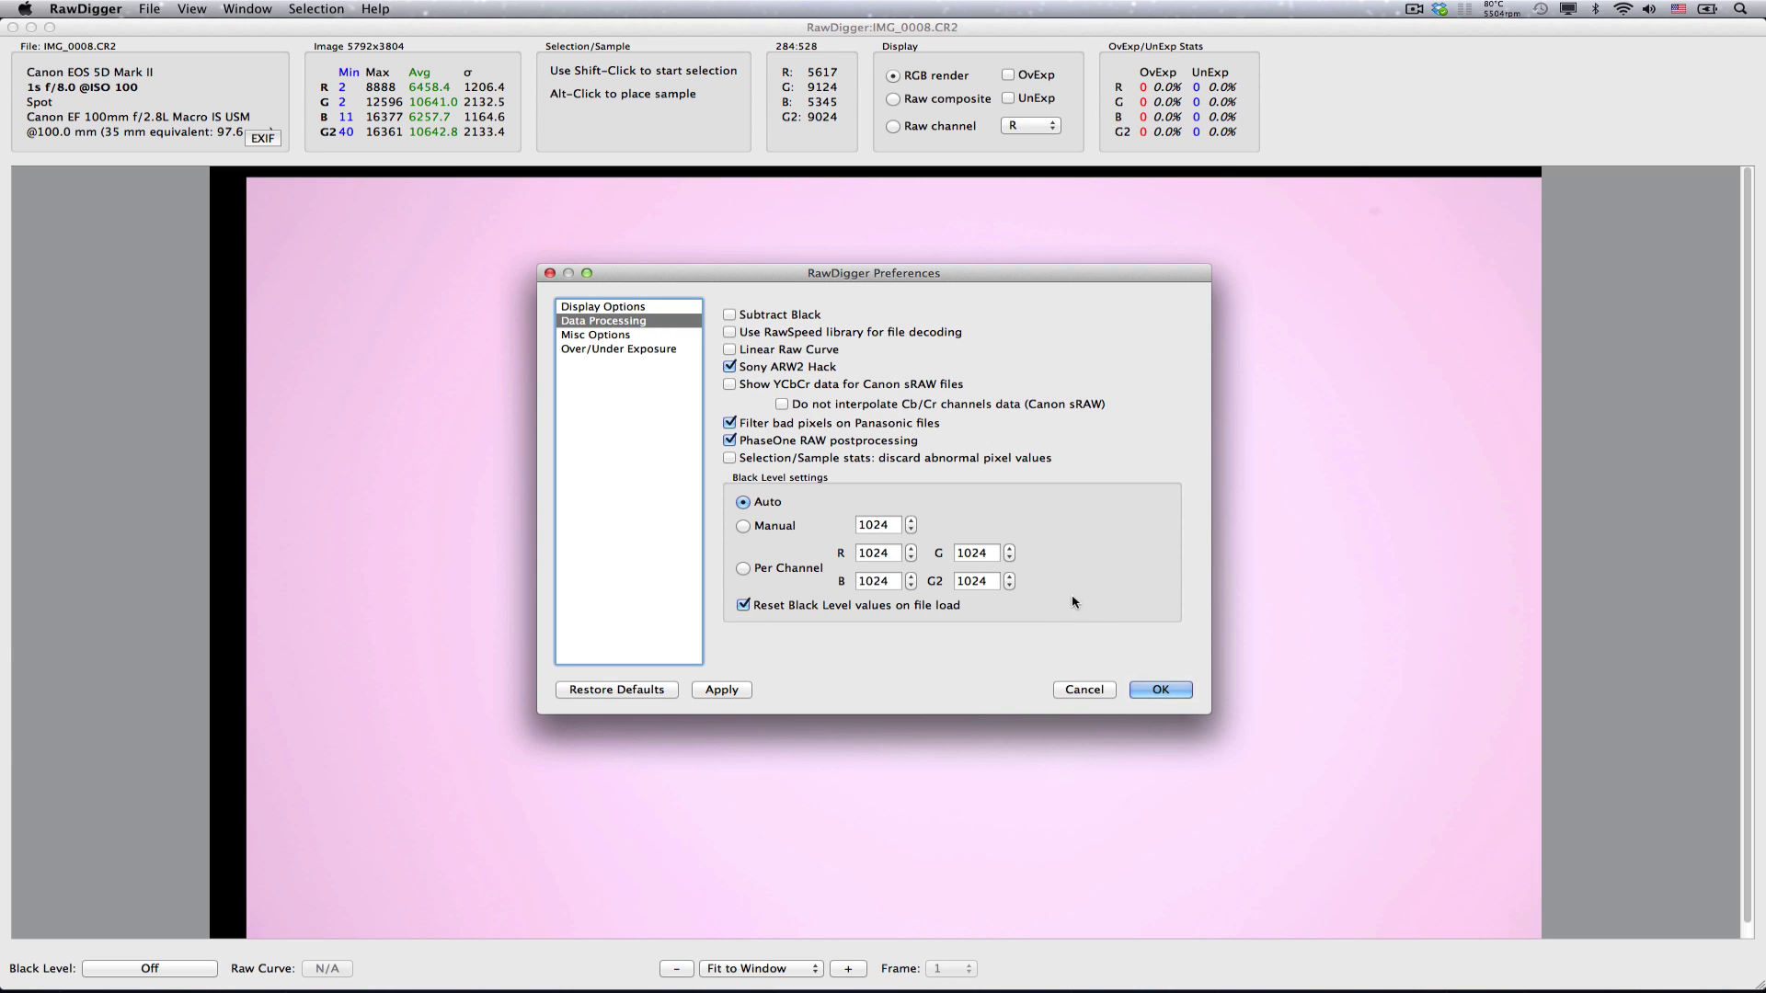
{"action": "left_click", "coordinate": [1151, 690]}
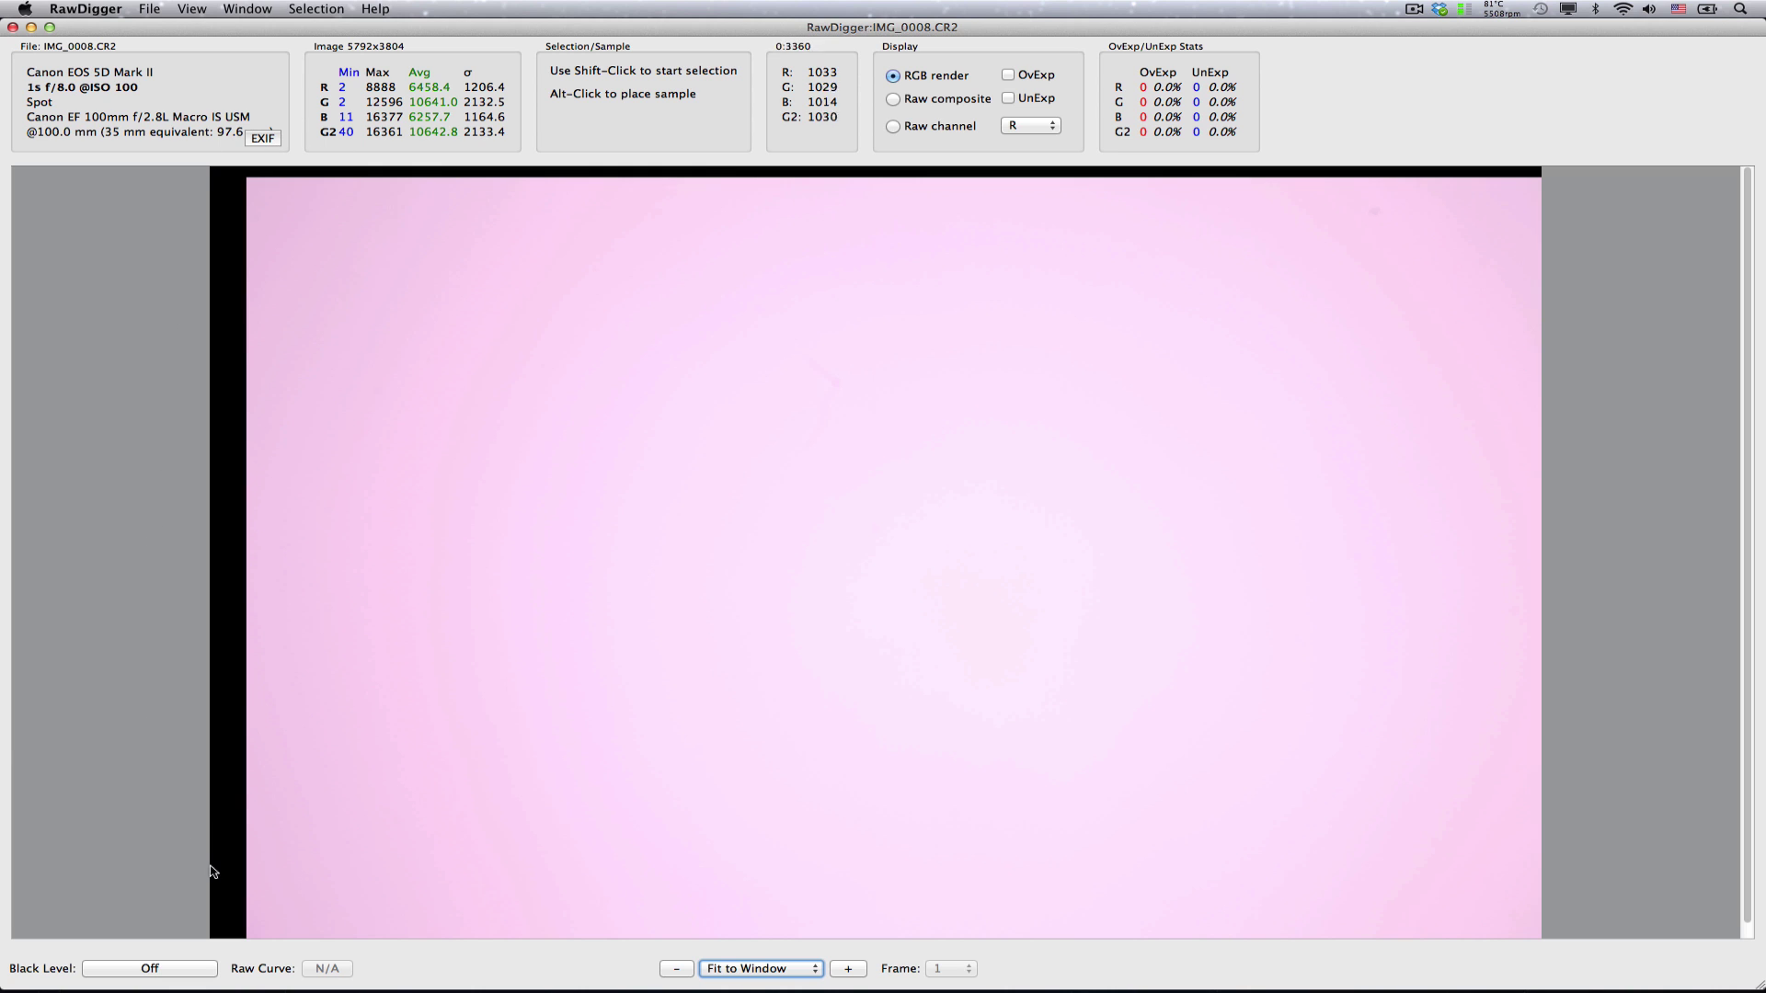
- Set the selection by numbers to Left 16, Top 114, Width 124, Height 3601
{"action": "left_click", "coordinate": [311, 11]}
{"action": "left_click", "coordinate": [327, 76]}
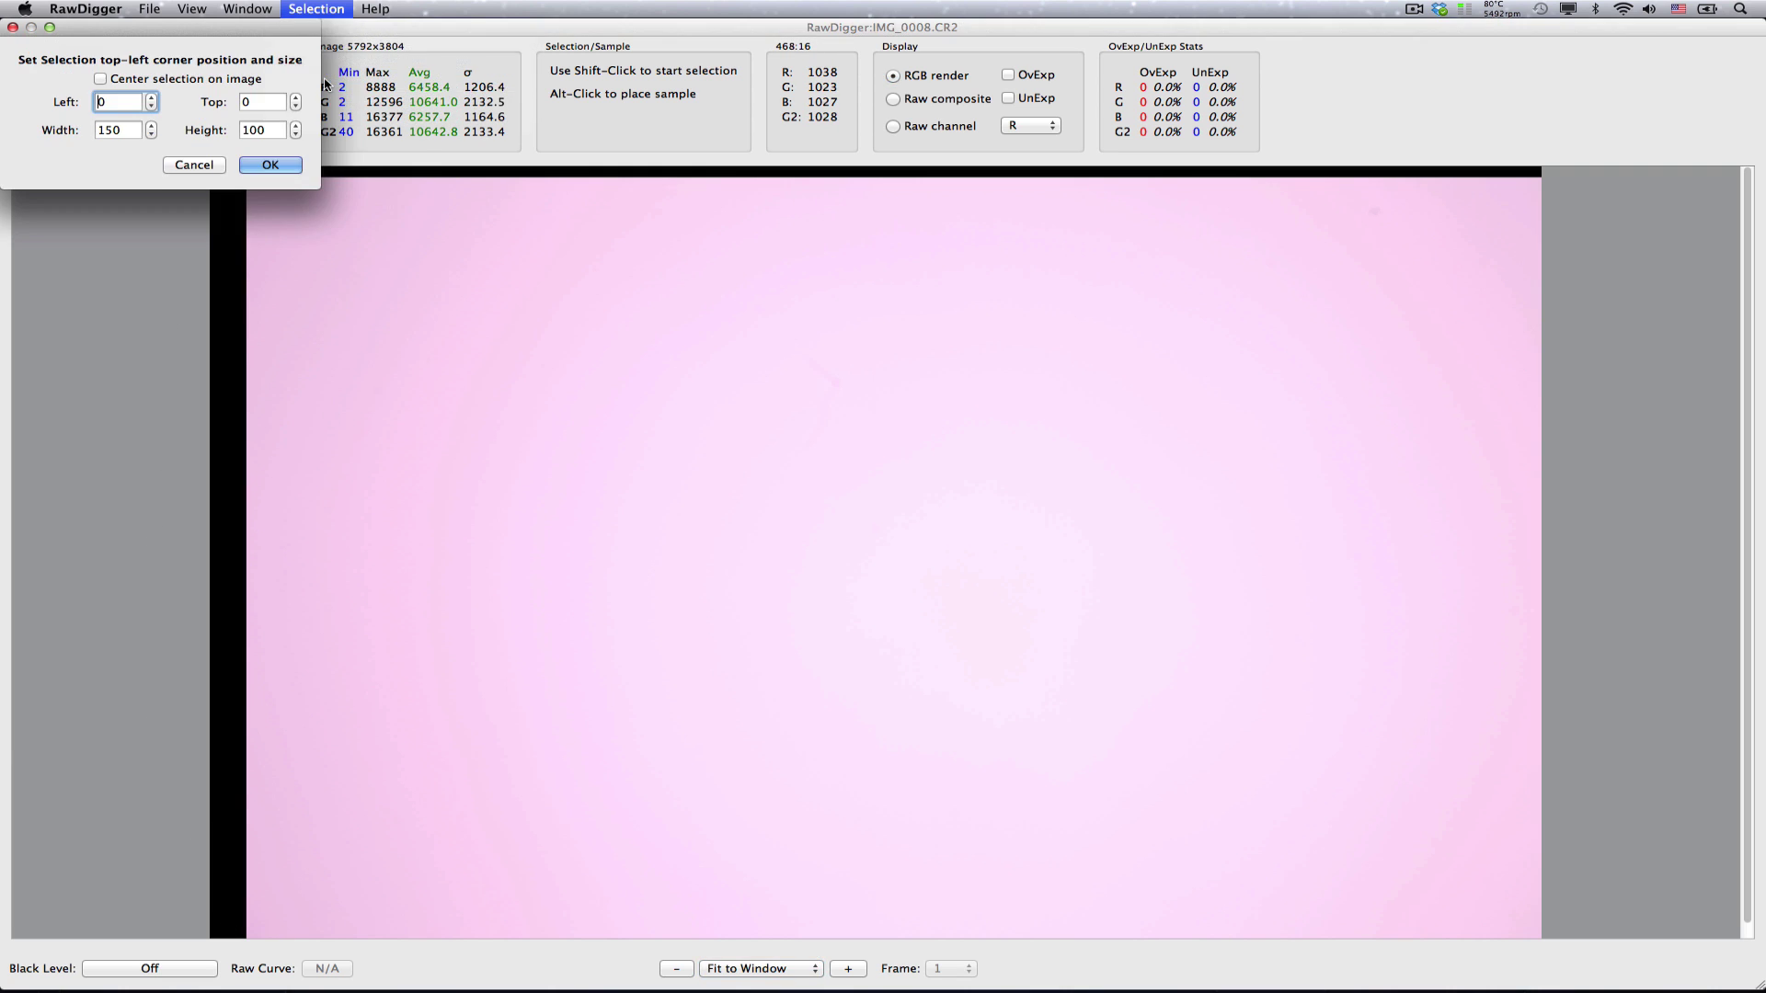
{"action": "type", "text": "16"}
{"action": "left_click", "coordinate": [264, 96]}
{"action": "type", "text": "114"}
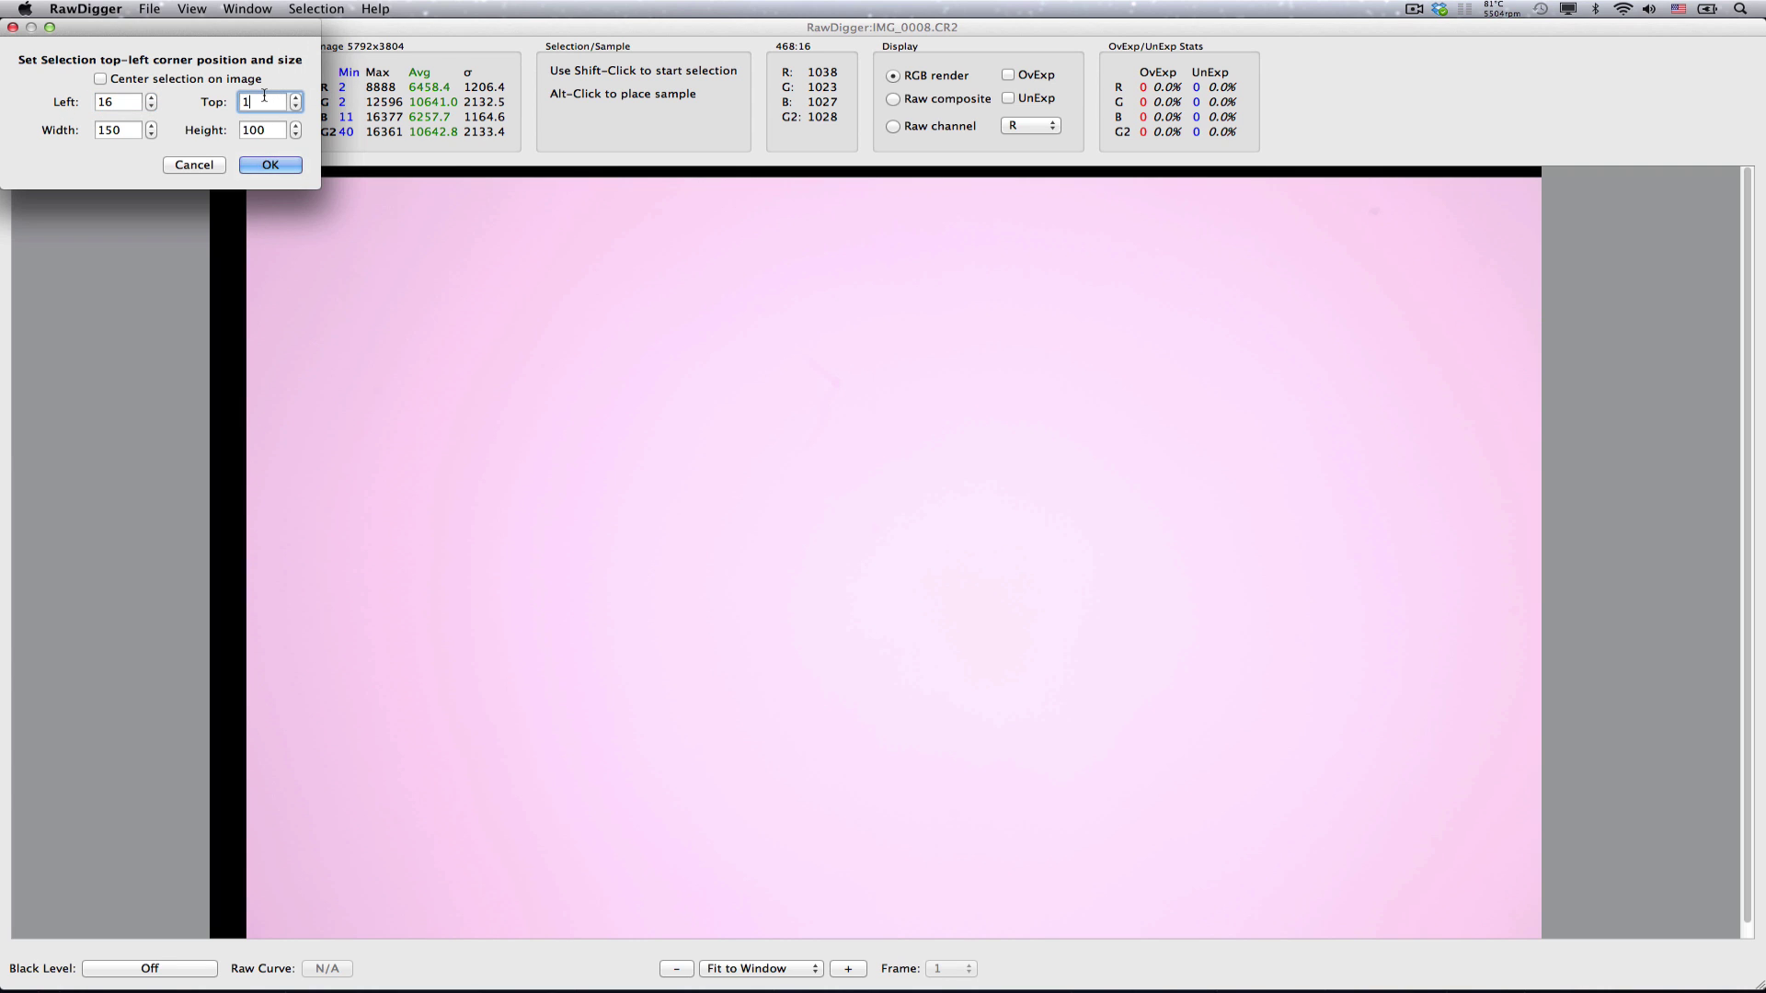
{"action": "left_click", "coordinate": [122, 131]}
{"action": "type", "text": "124"}
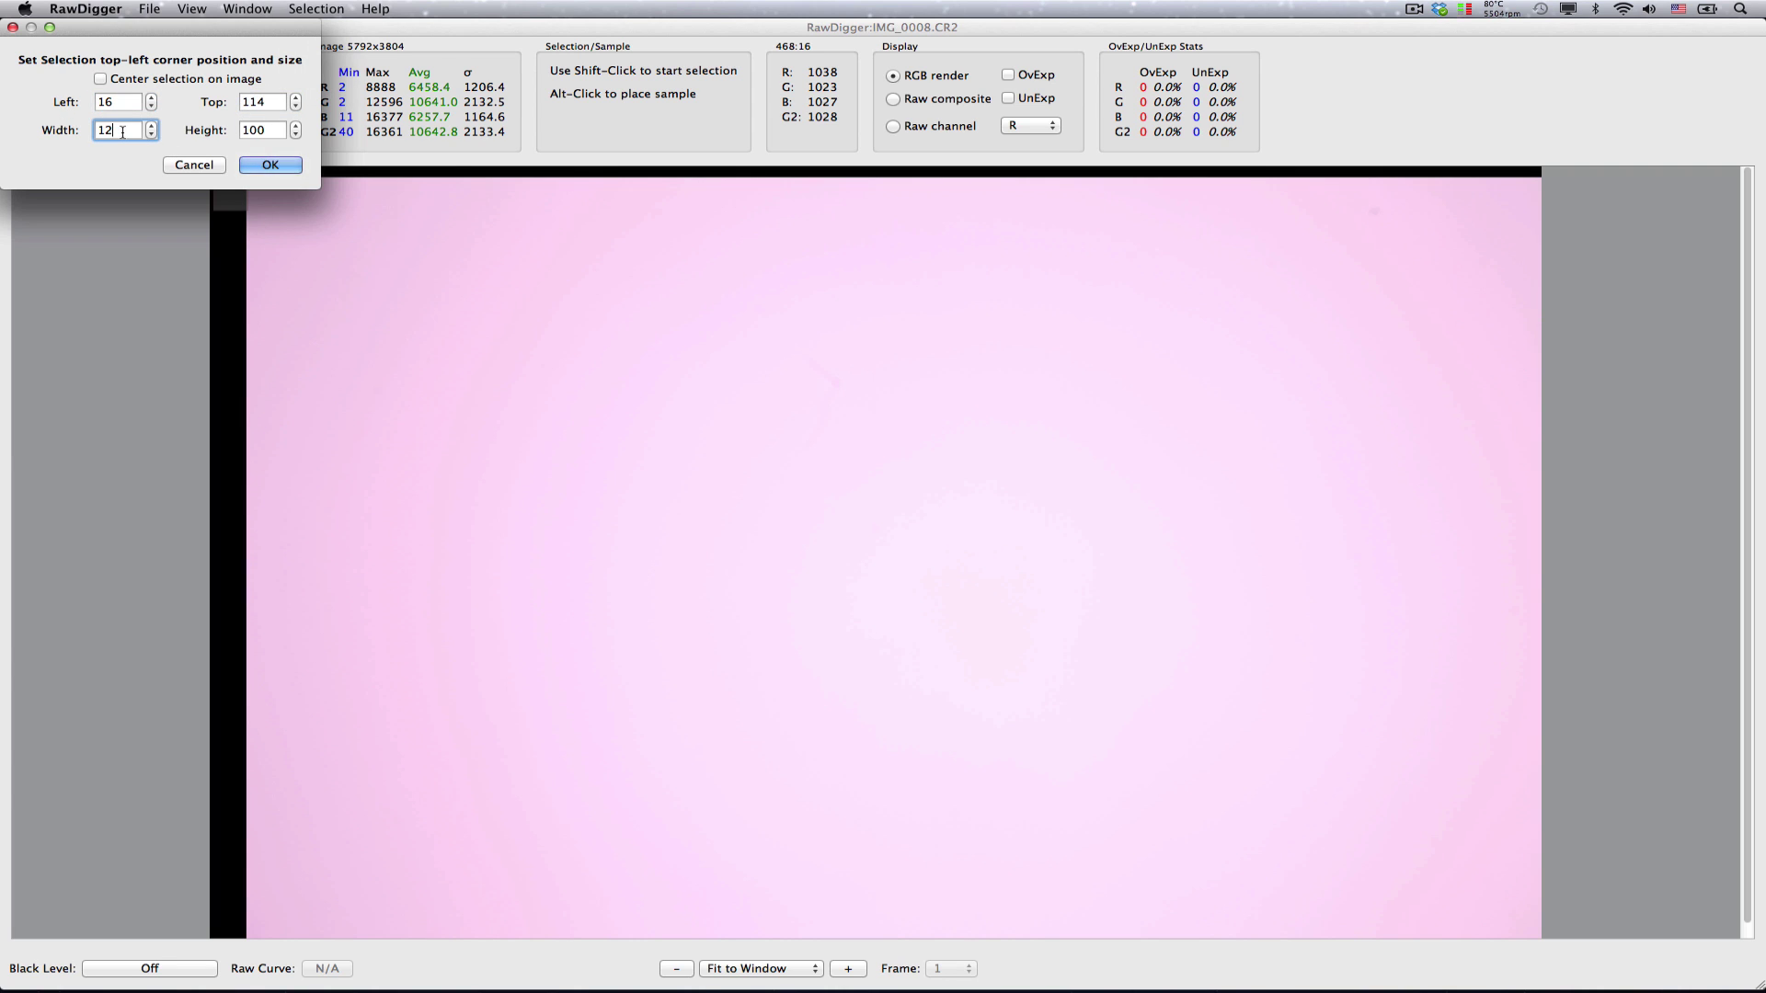
{"action": "left_click", "coordinate": [264, 129]}
{"action": "type", "text": "3601"}
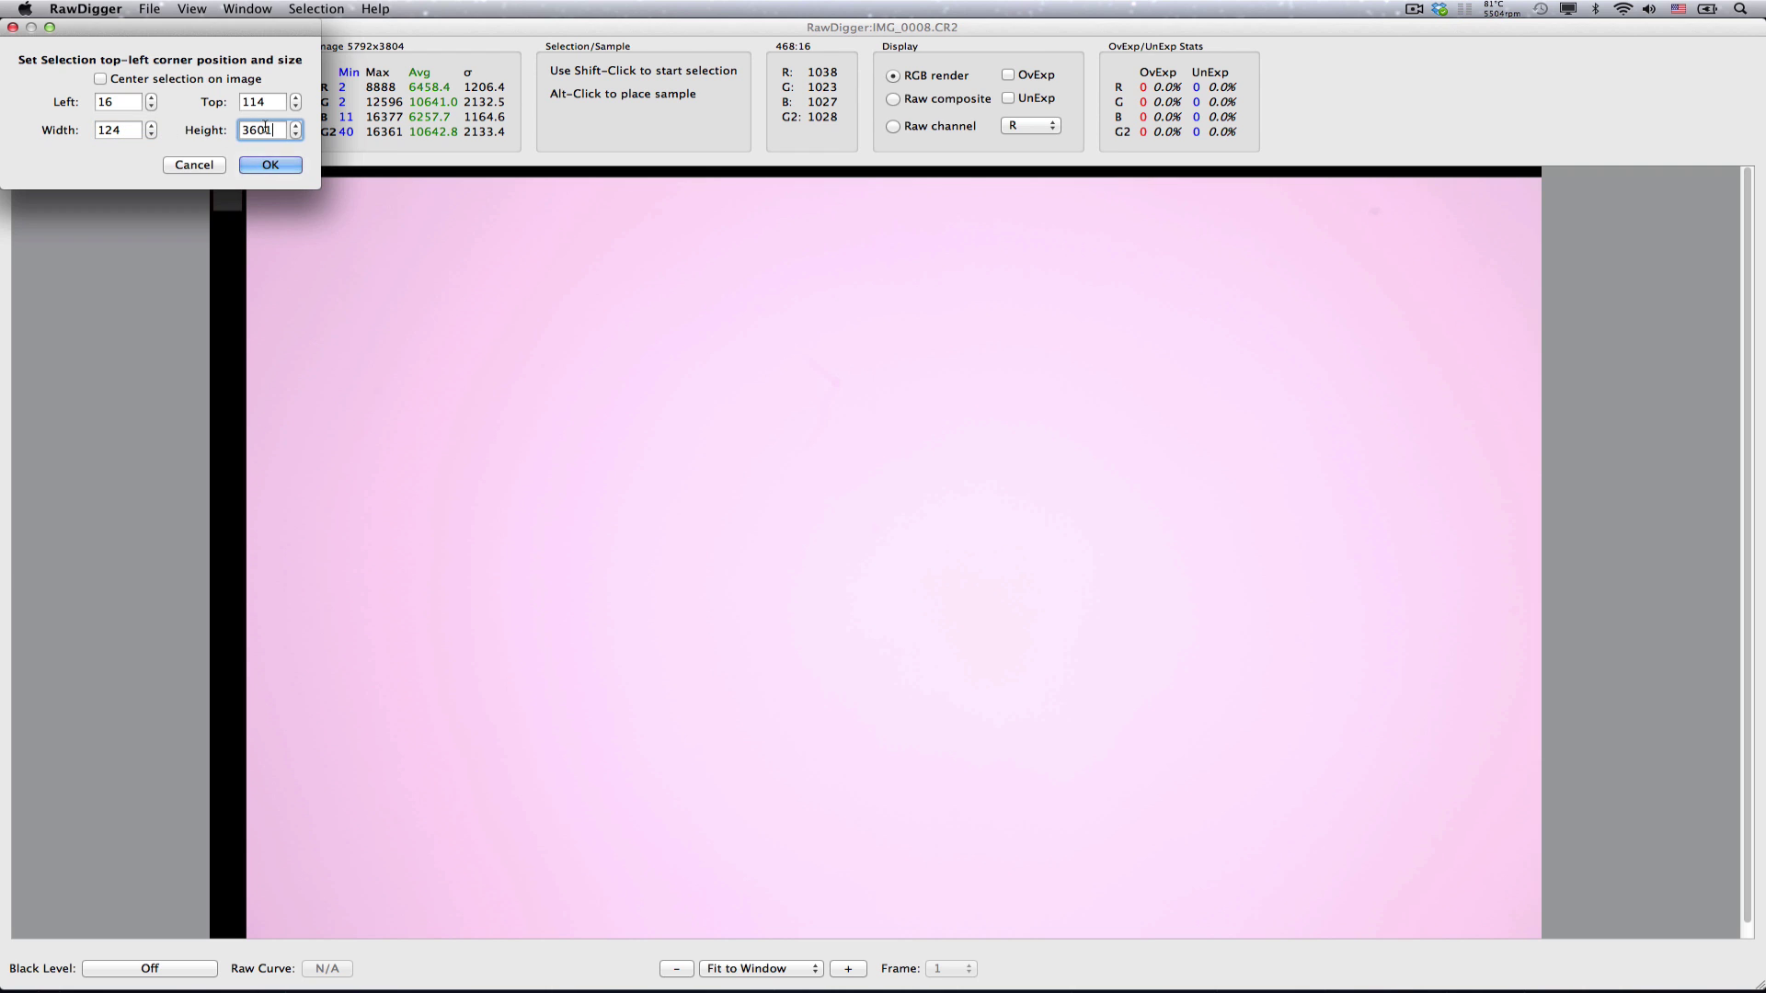
{"action": "key", "text": "Return"}
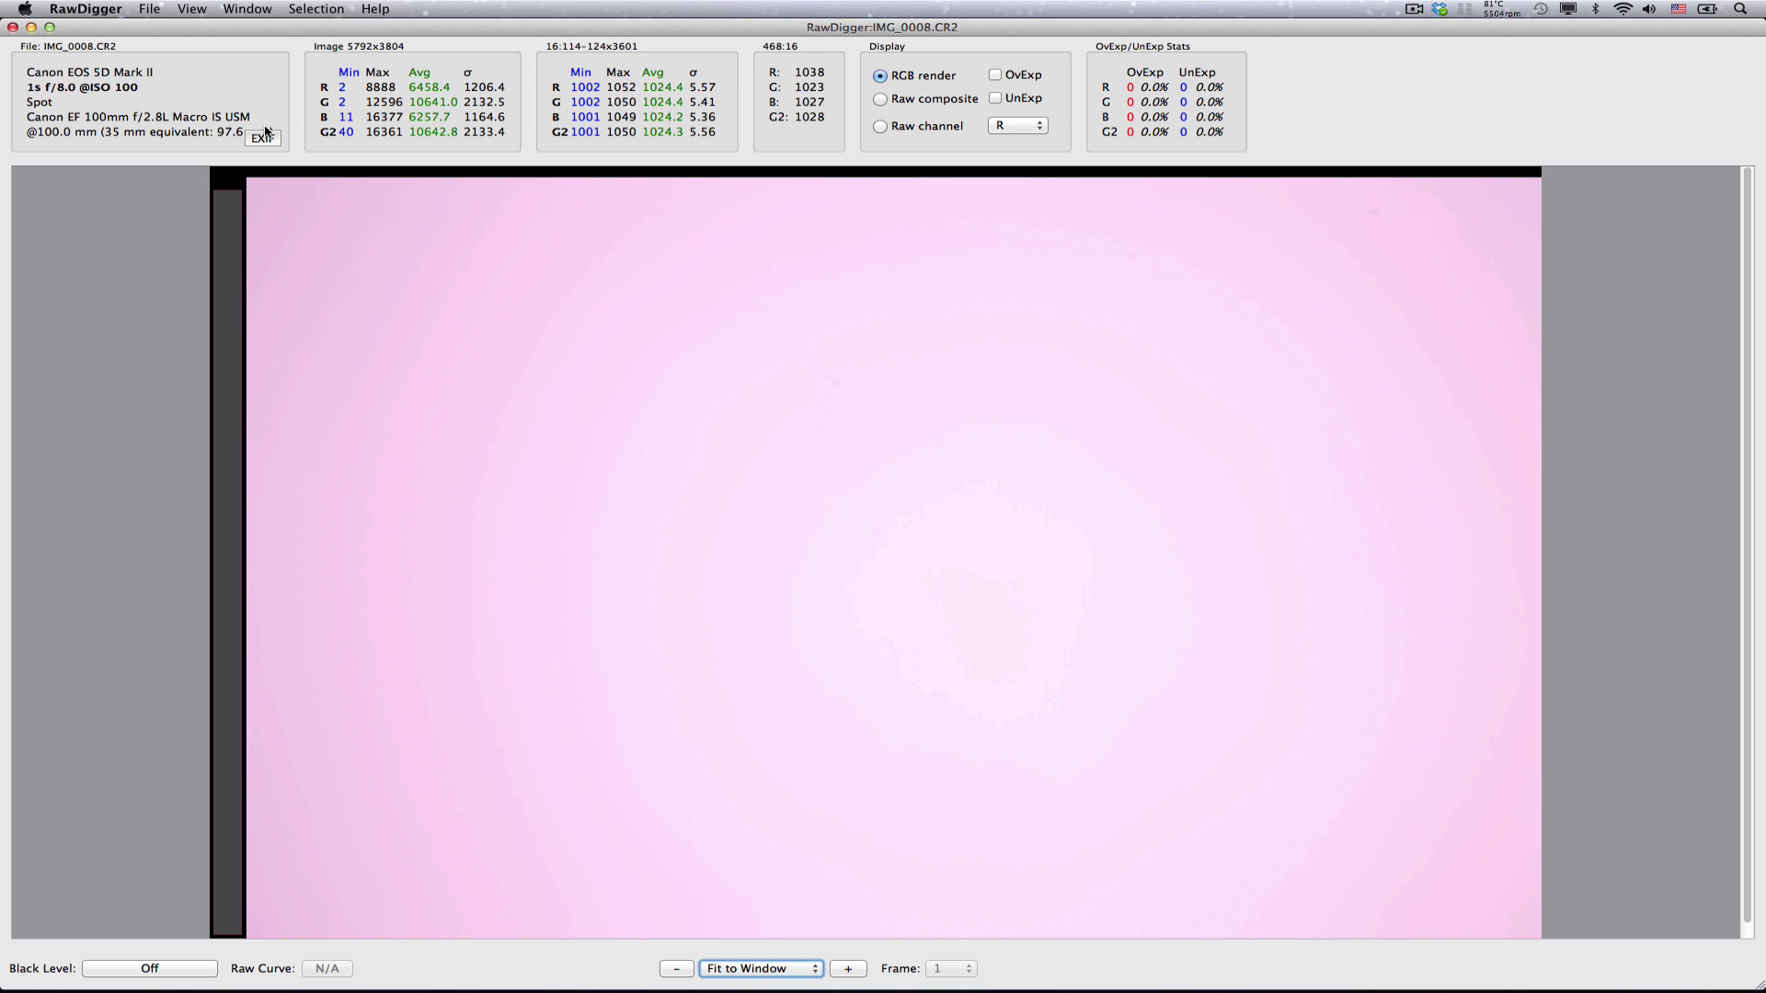
{"action": "left_click", "coordinate": [306, 8]}
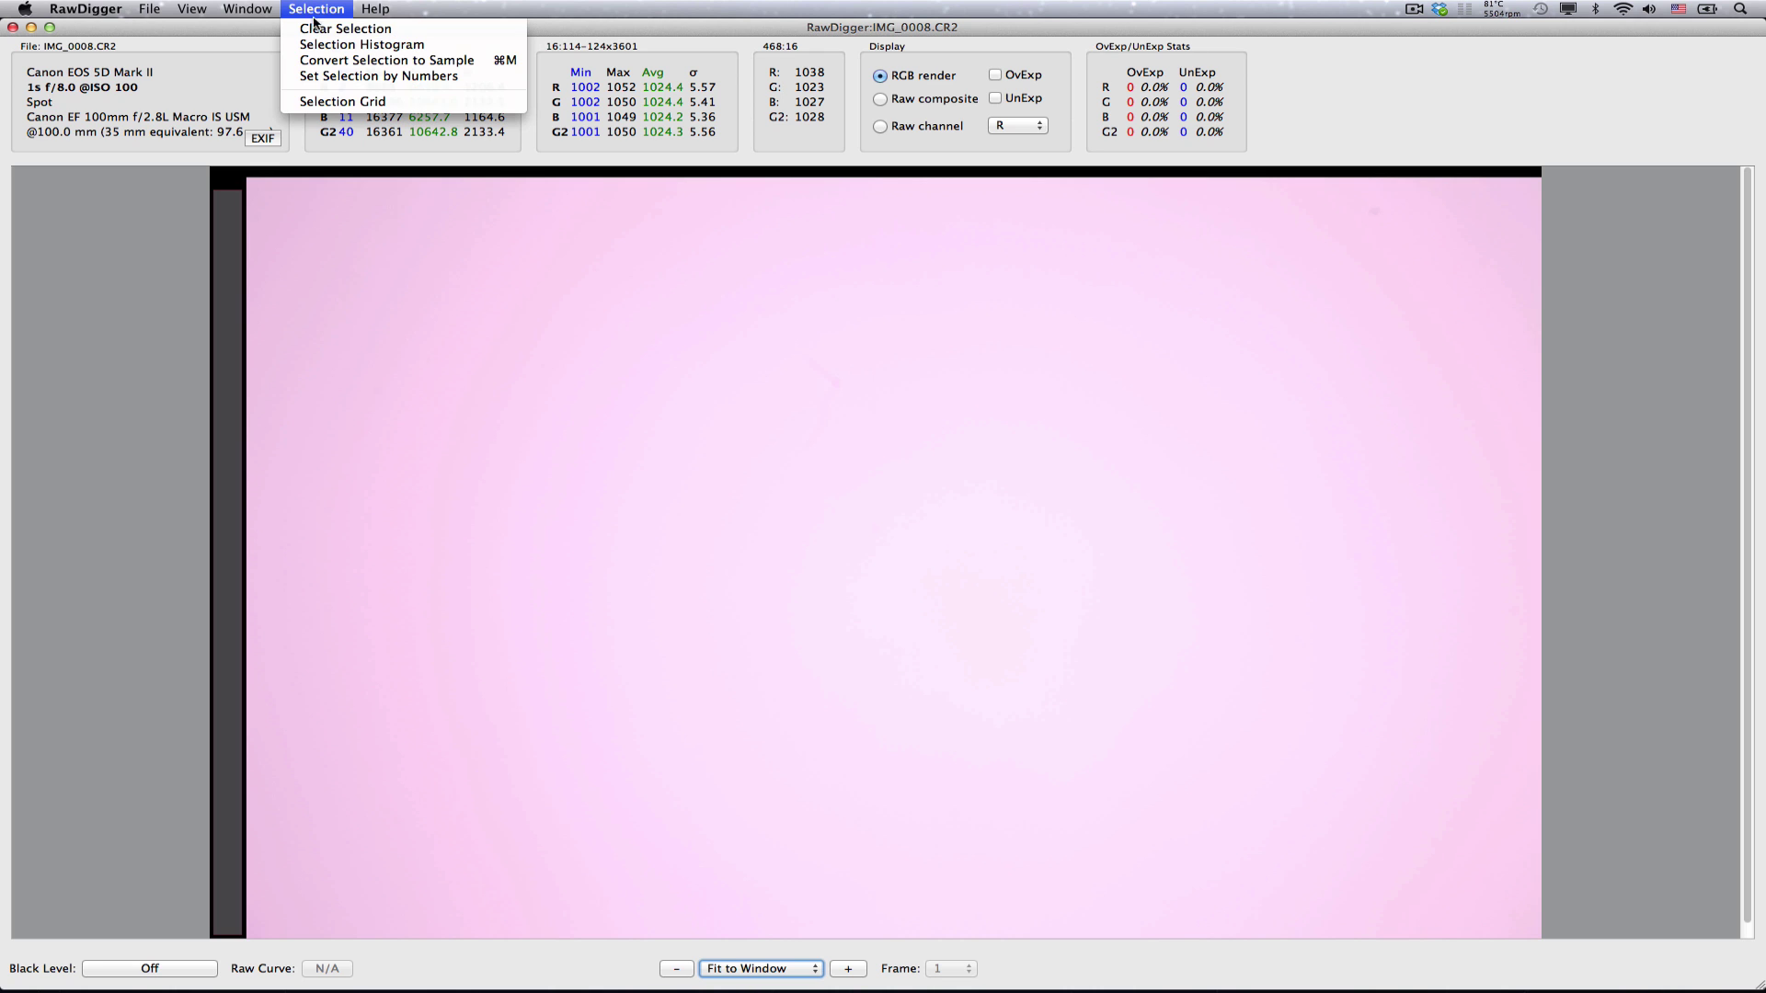
{"action": "left_click", "coordinate": [328, 46]}
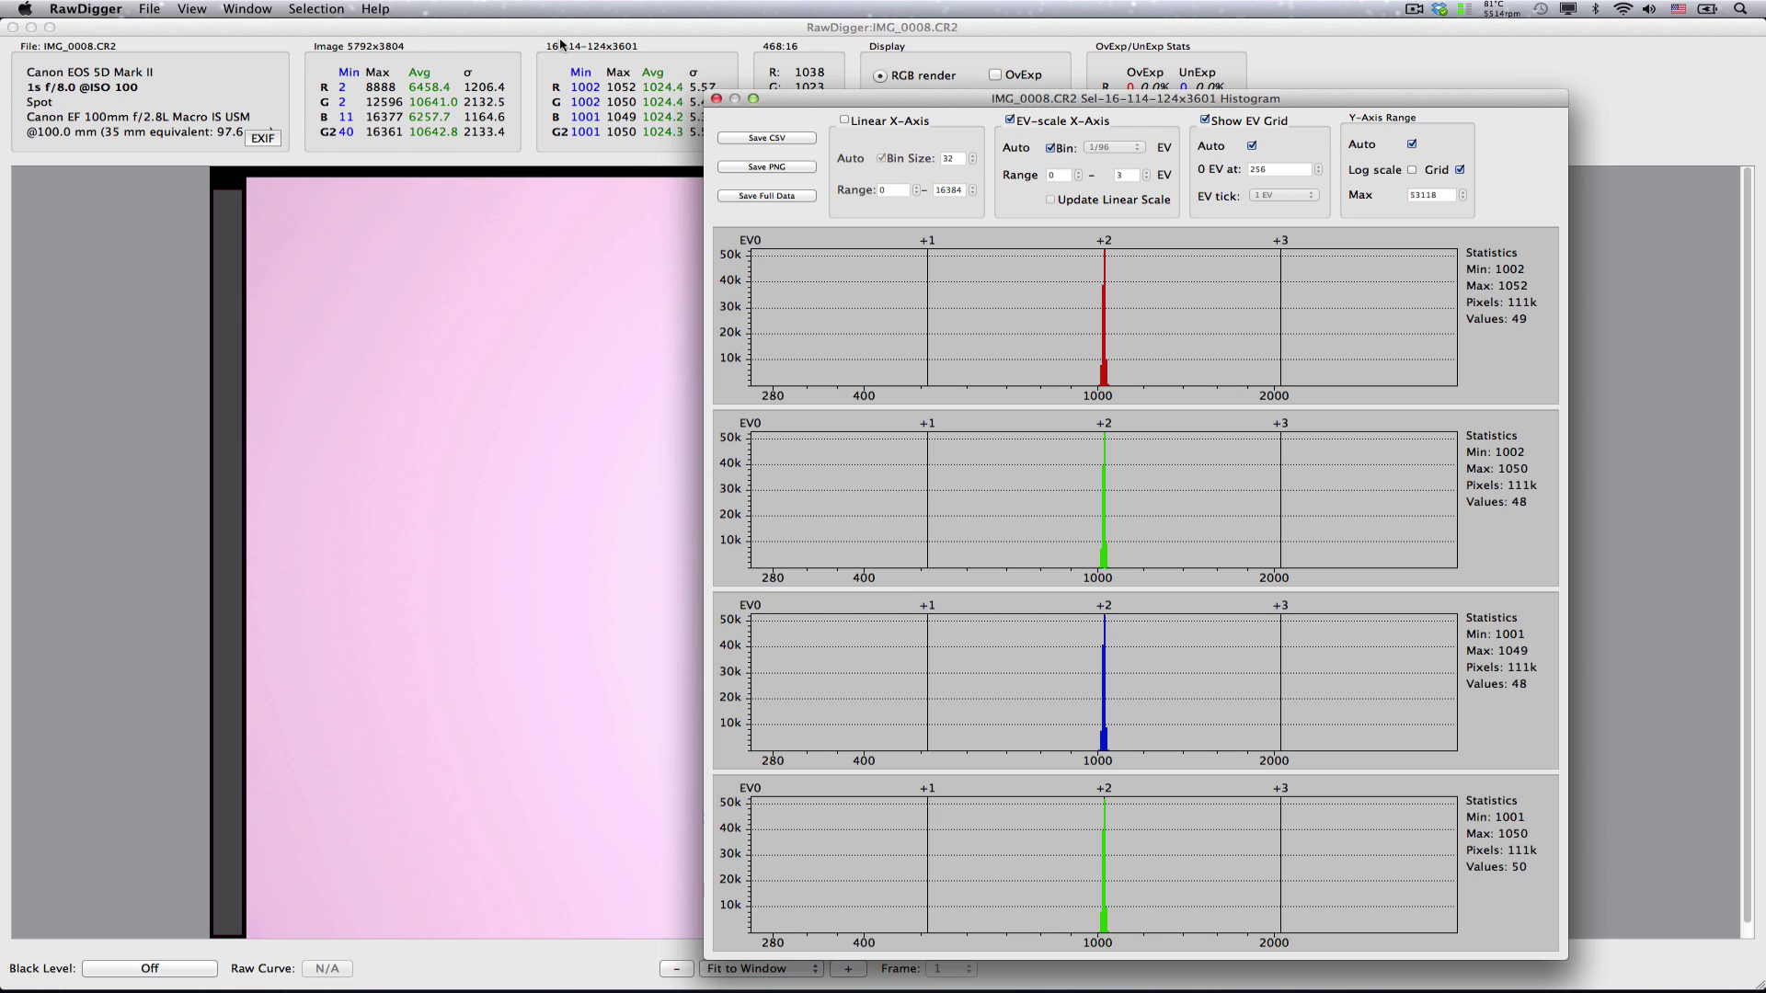
{"action": "left_click", "coordinate": [869, 128]}
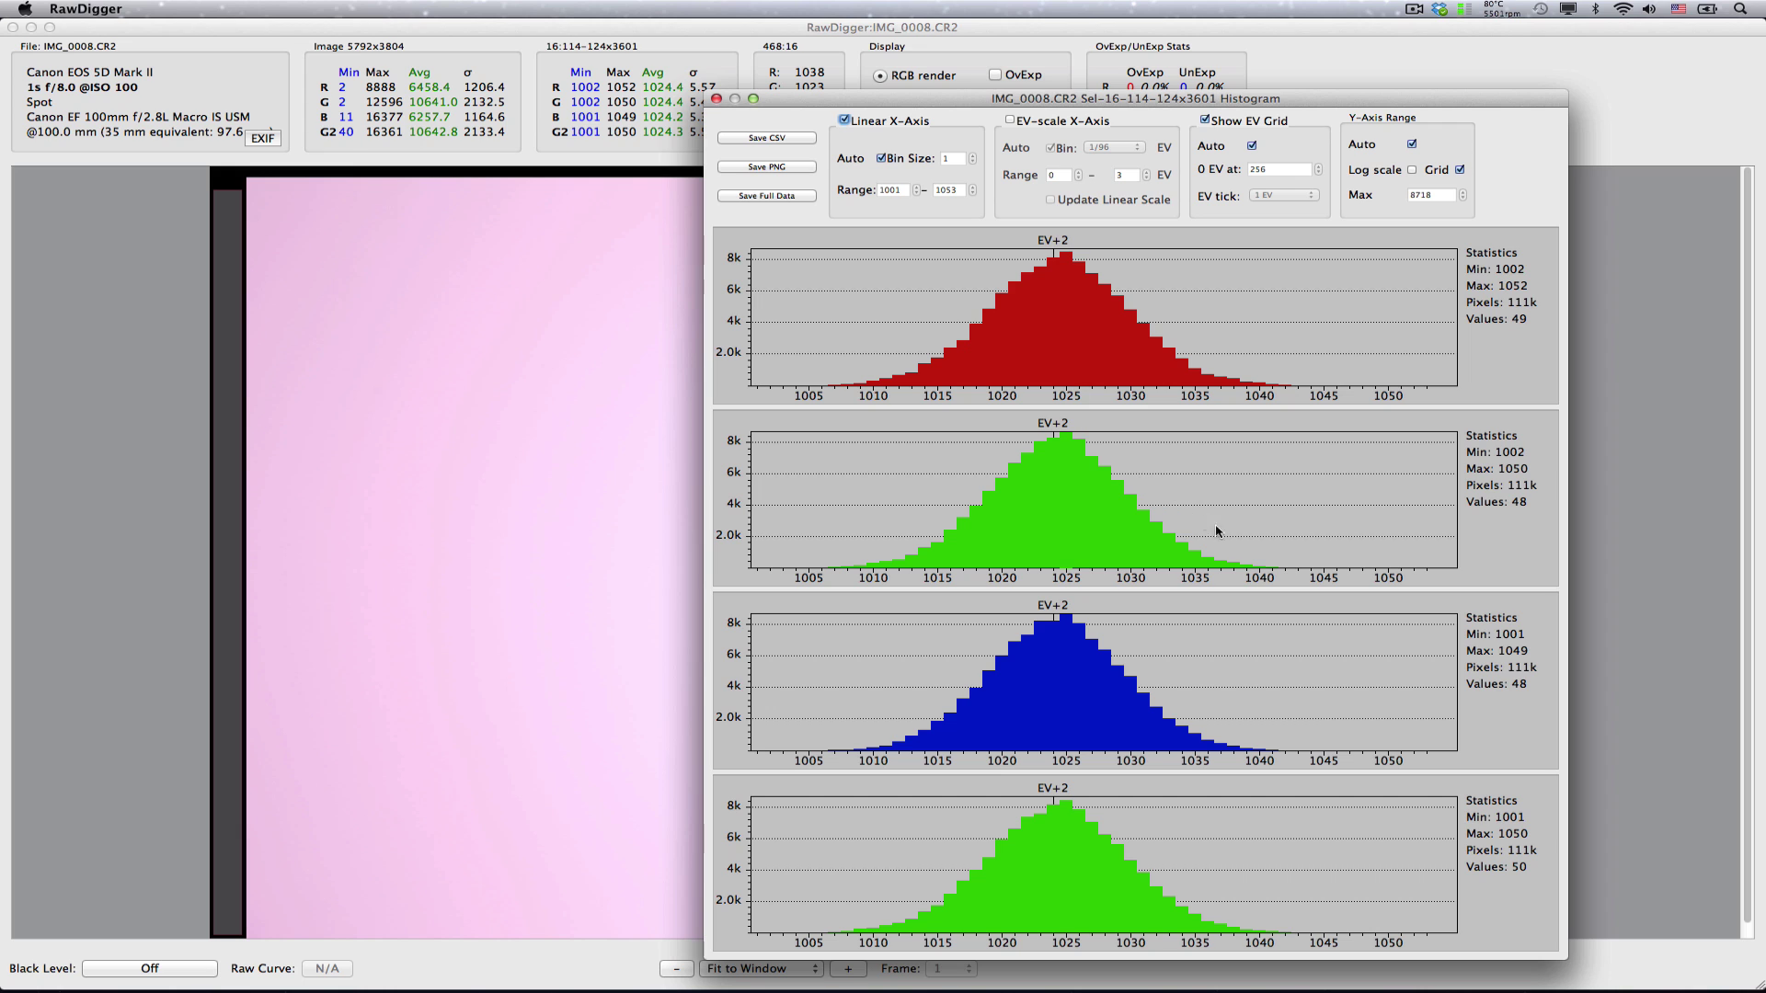
{"action": "left_click", "coordinate": [717, 98]}
- Add the selection as a sample and save the samples to CSV as IMG_0008_CR2_3
{"action": "left_click", "coordinate": [299, 7]}
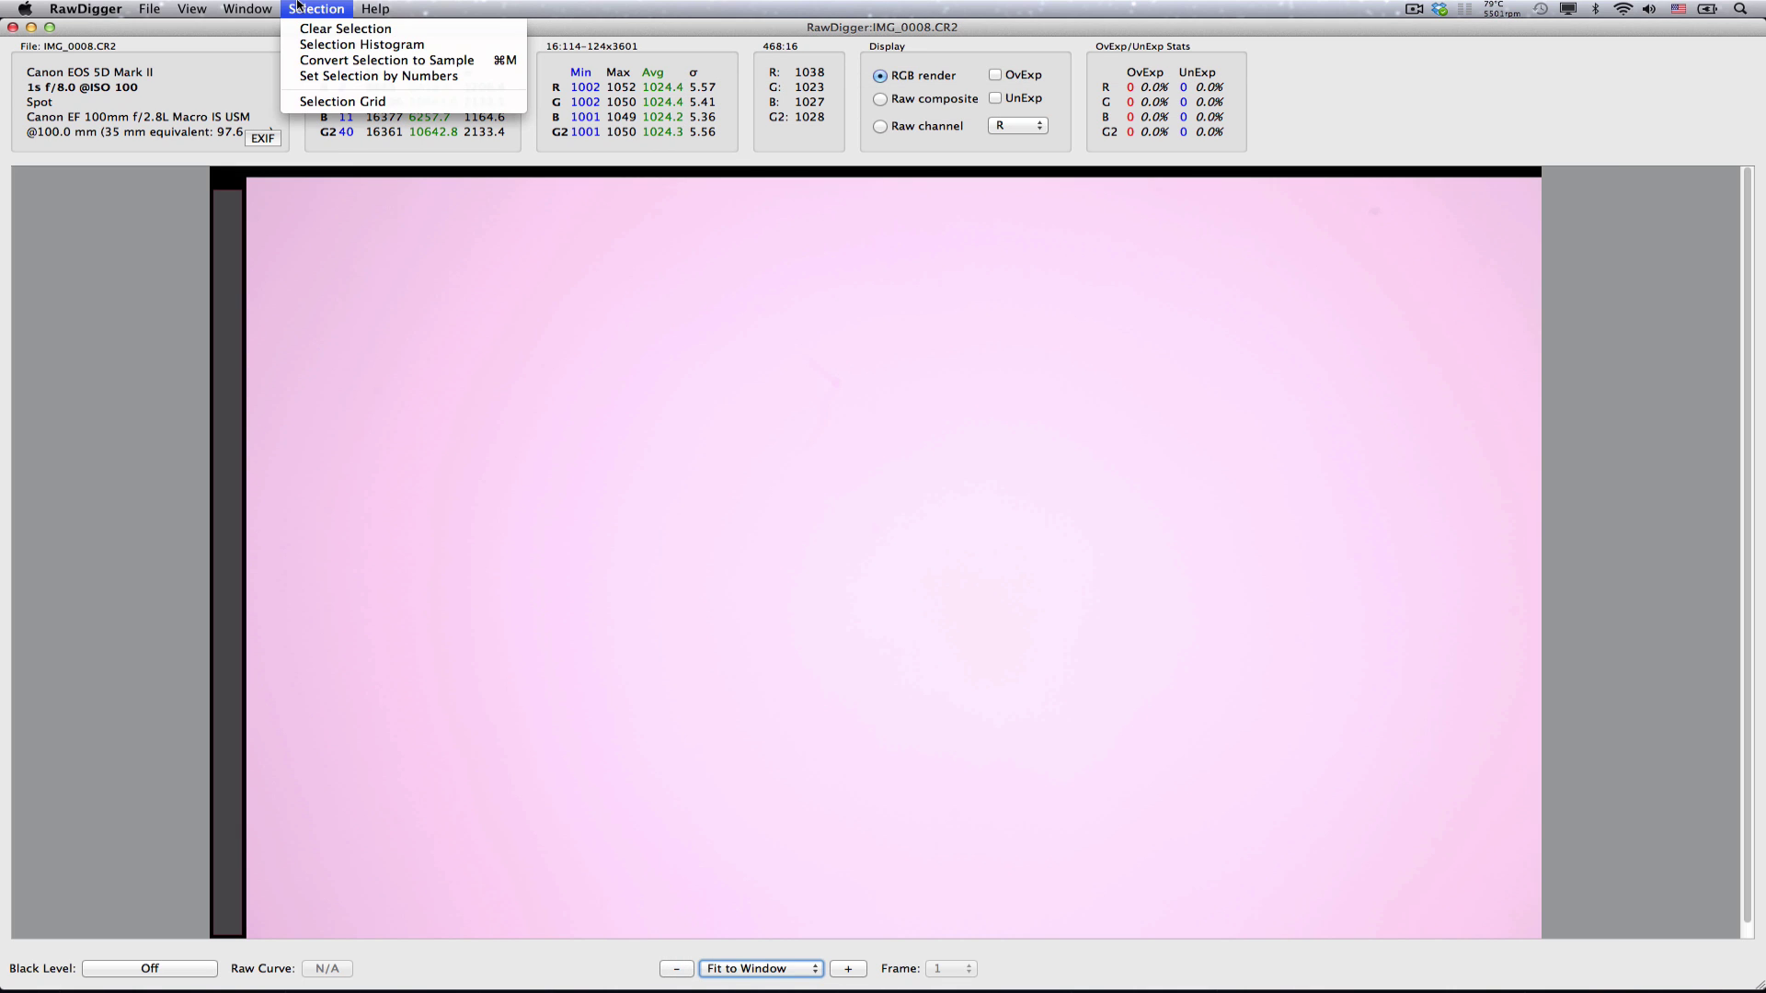
{"action": "left_click", "coordinate": [338, 60]}
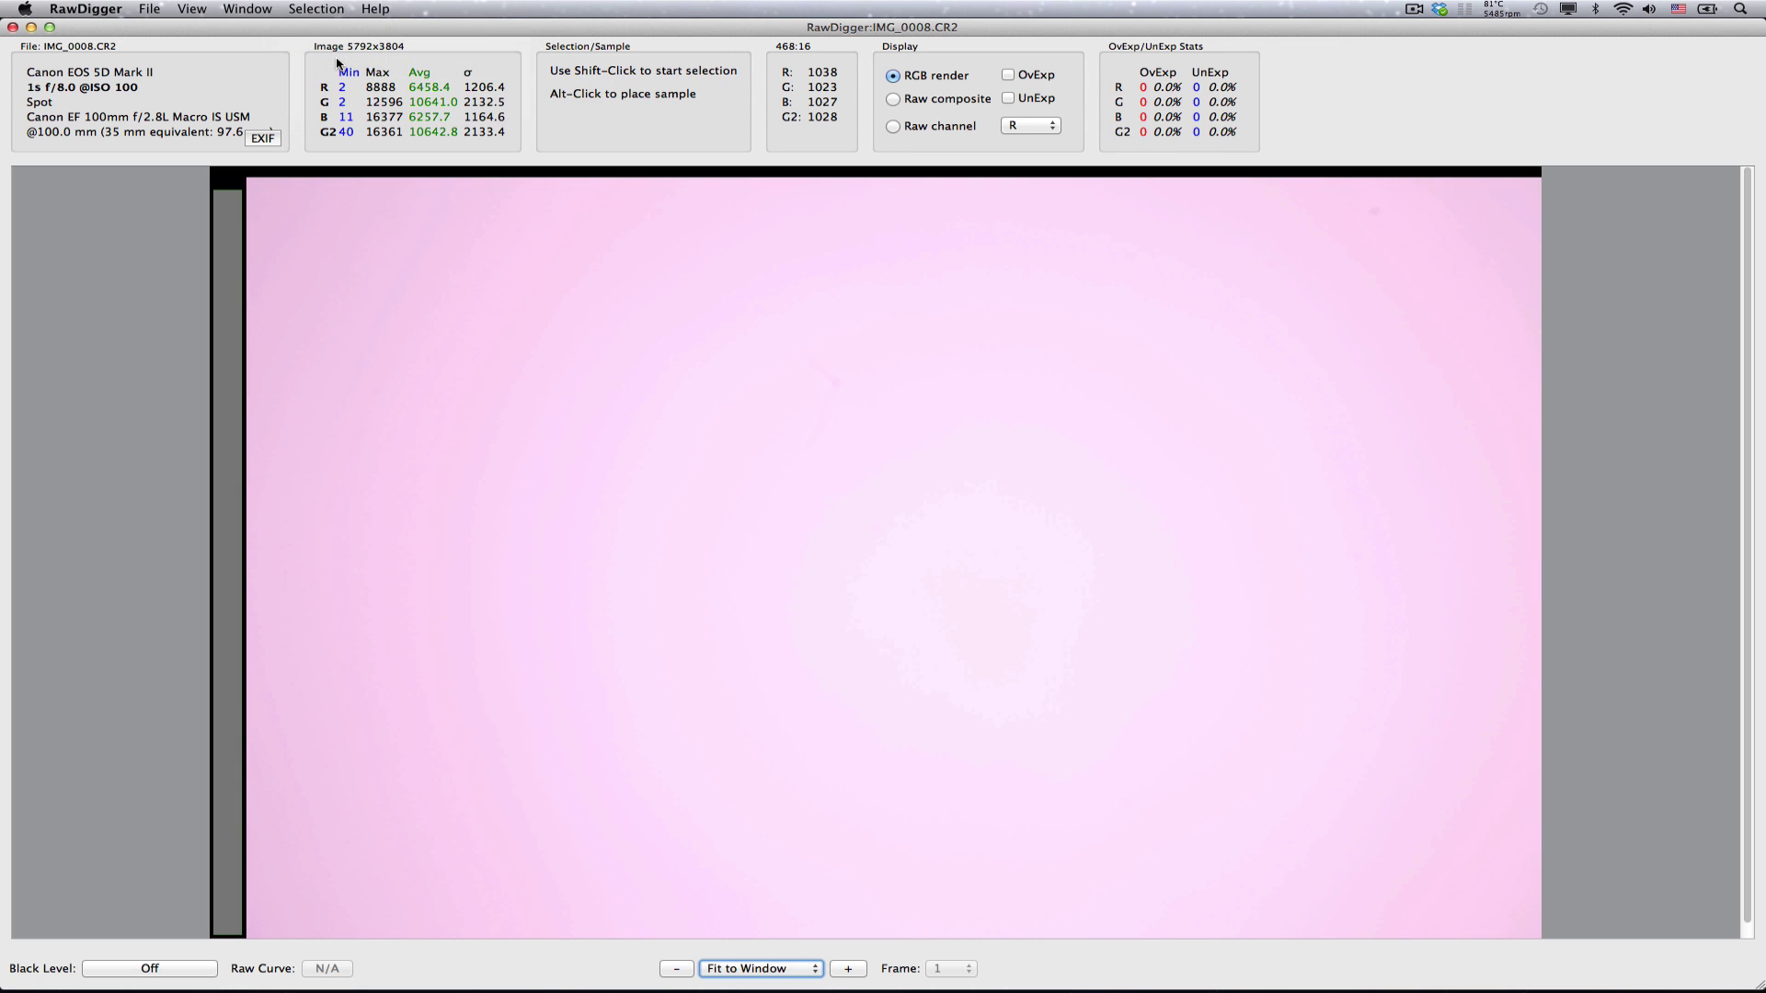
{"action": "left_click", "coordinate": [256, 8]}
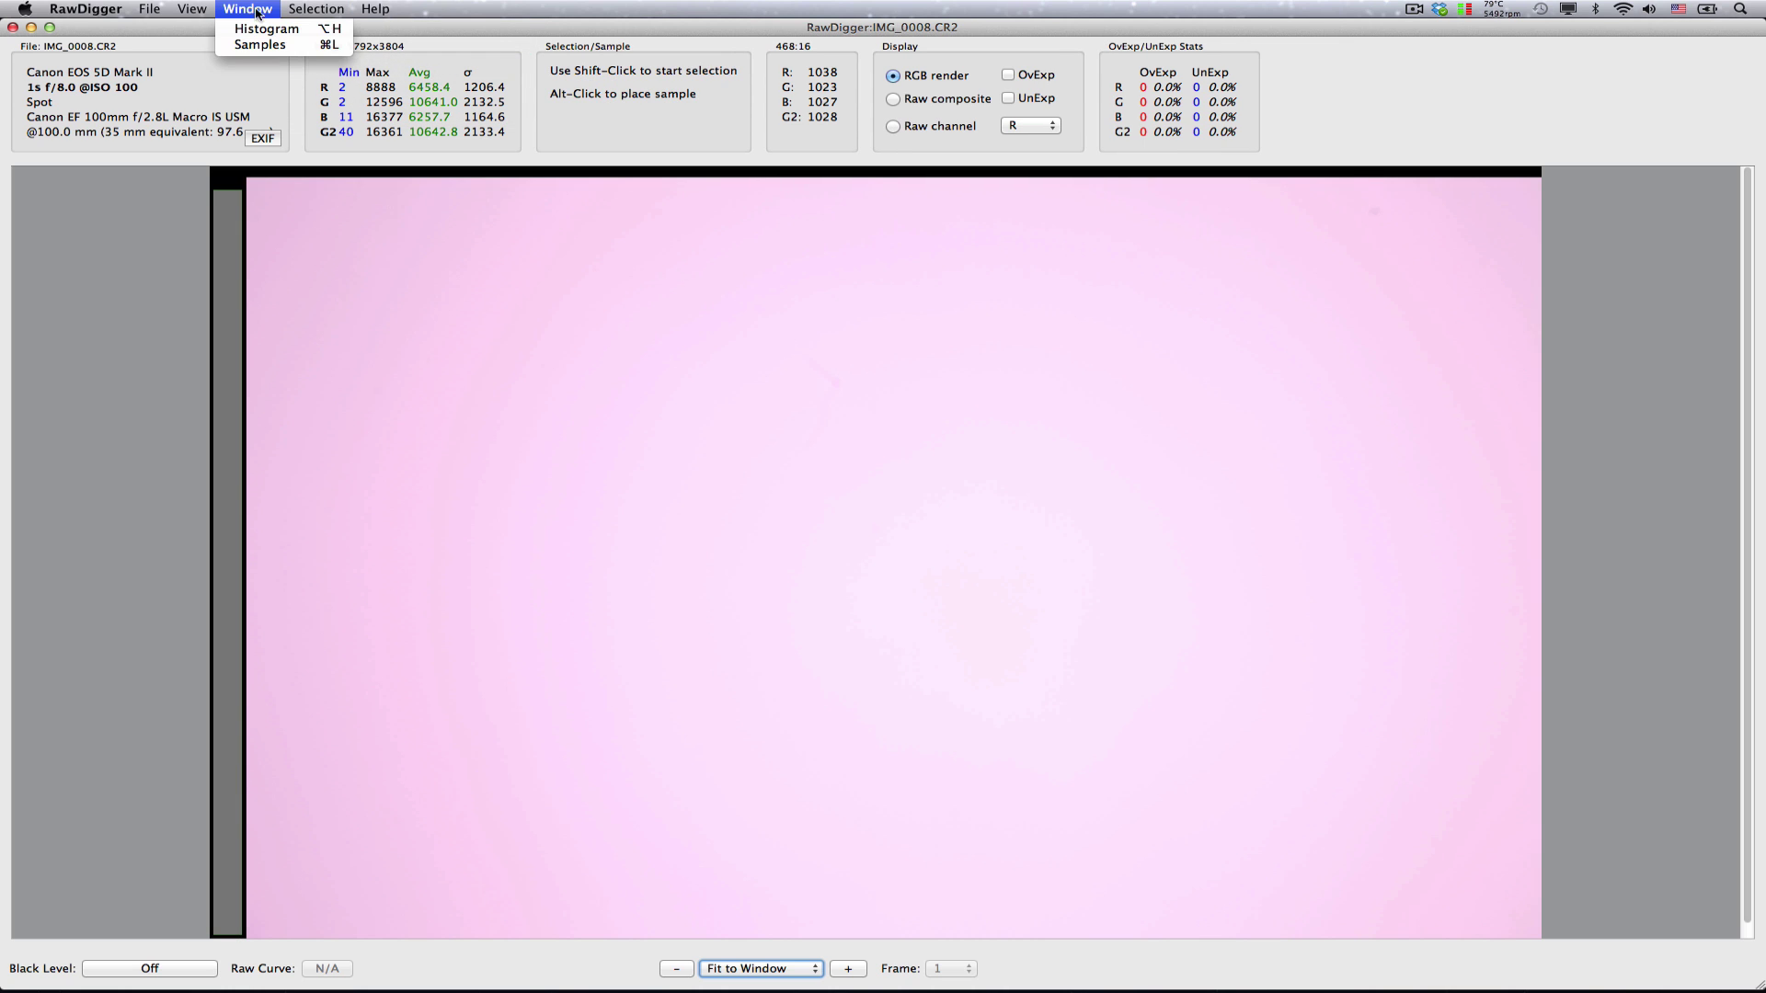
{"action": "left_click", "coordinate": [262, 45]}
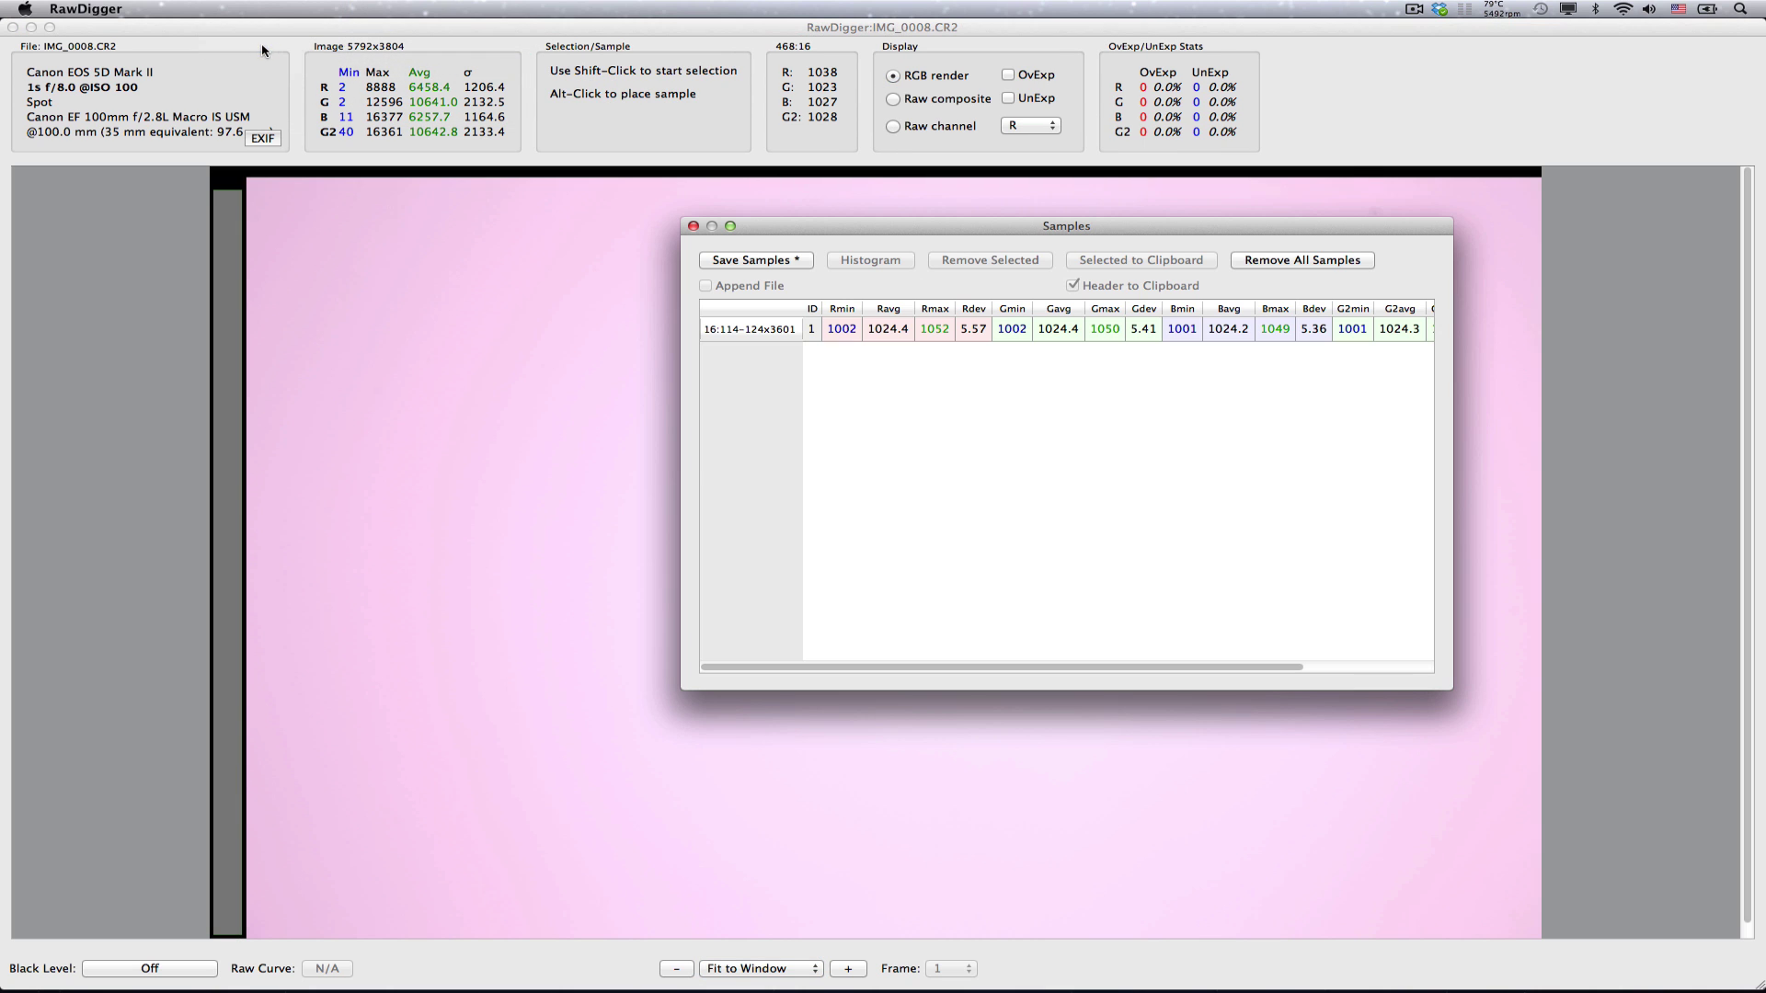
{"action": "left_click", "coordinate": [755, 259]}
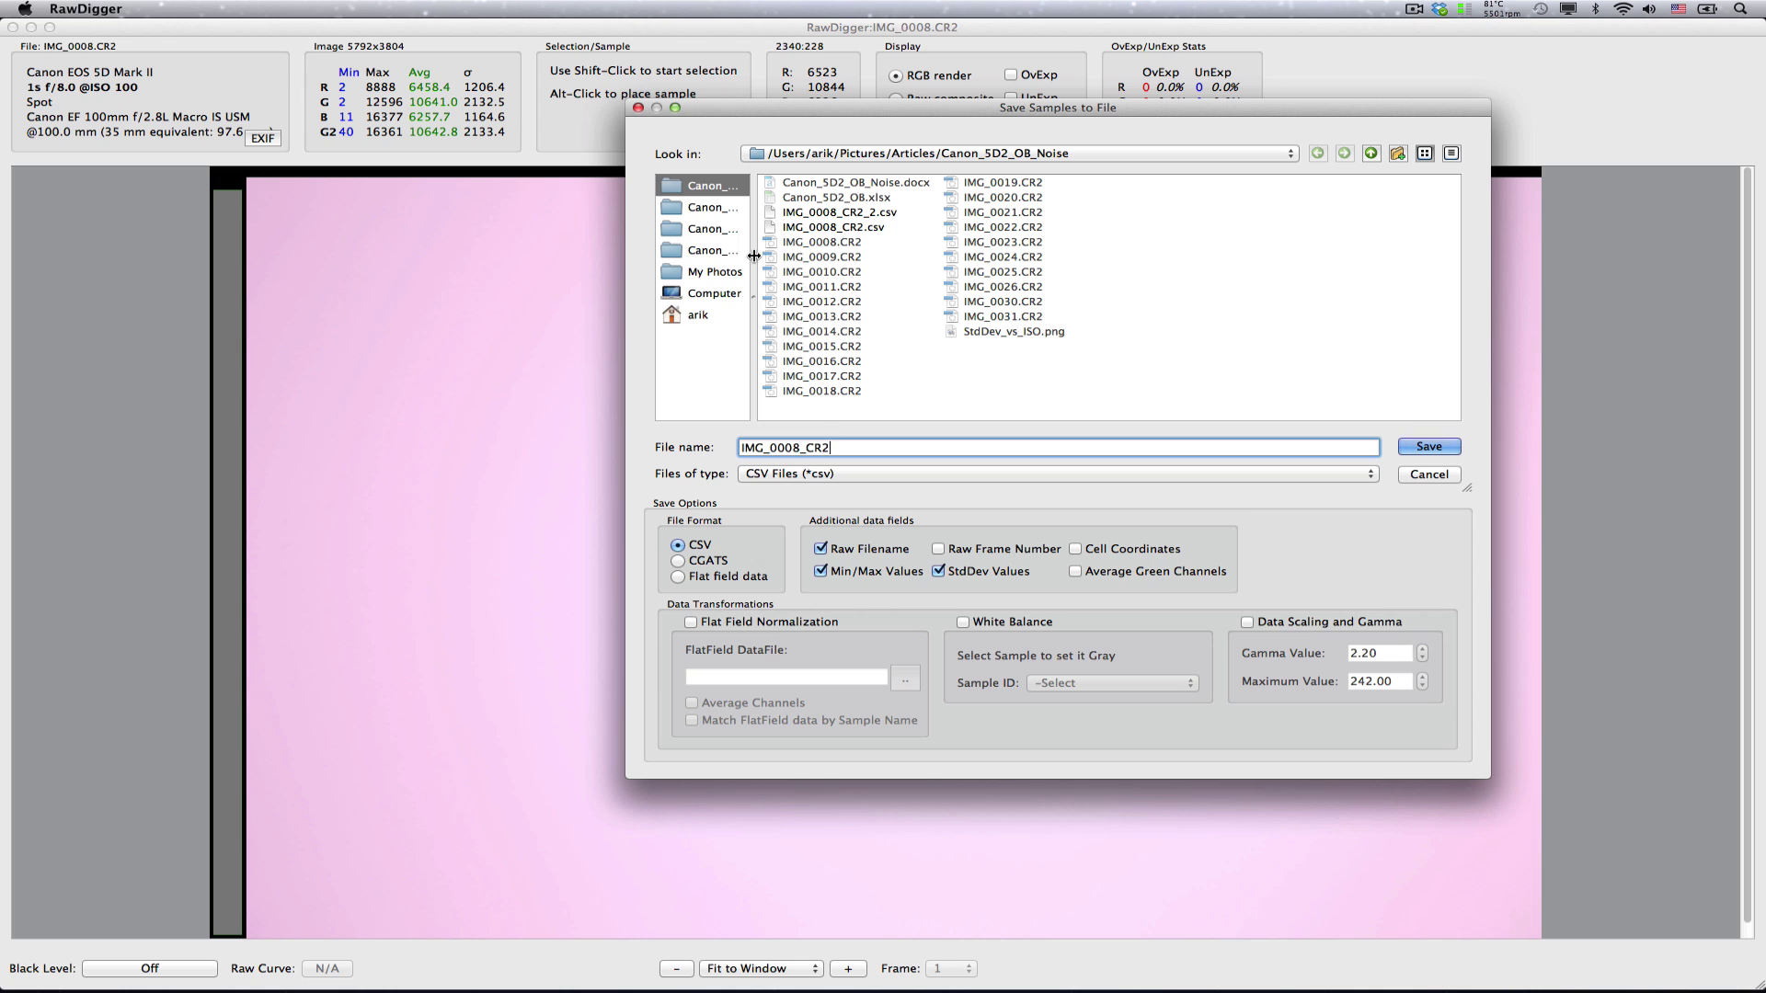
{"action": "type", "text": "_3"}
{"action": "left_click", "coordinate": [1425, 451]}
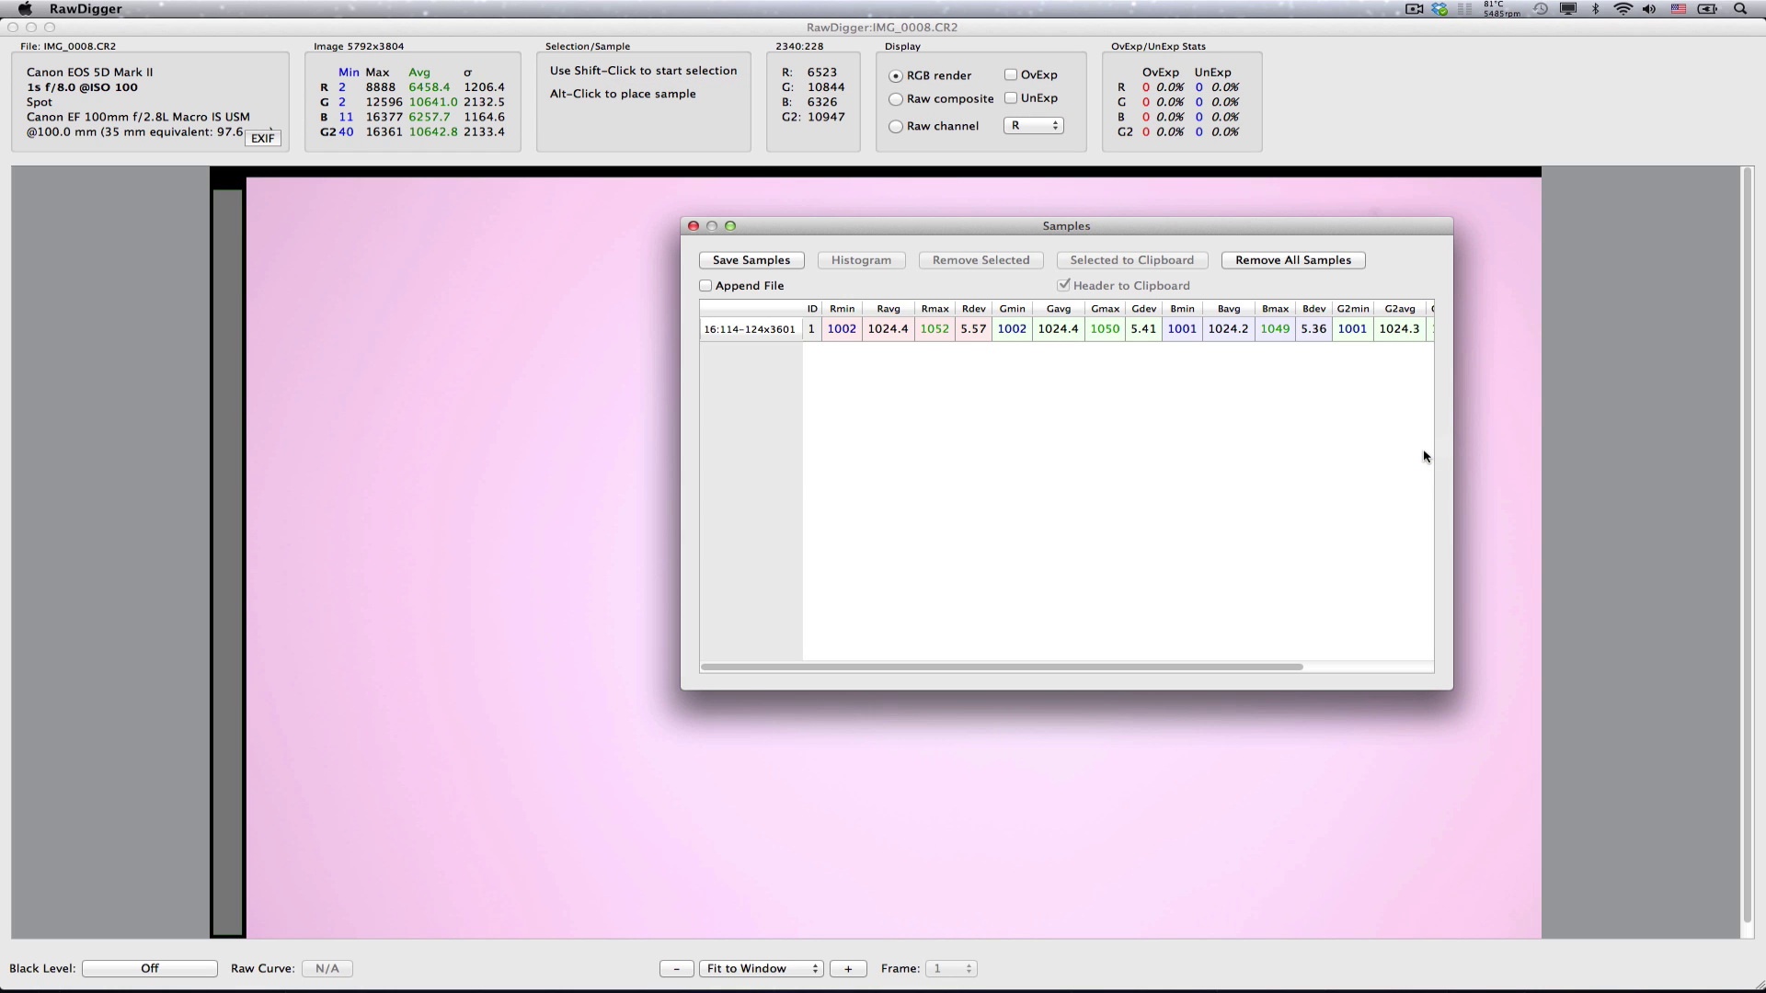
- Open the next file, IMG_0009.CR2, and enable Append File in the Samples window
{"action": "key", "text": "super+Right"}
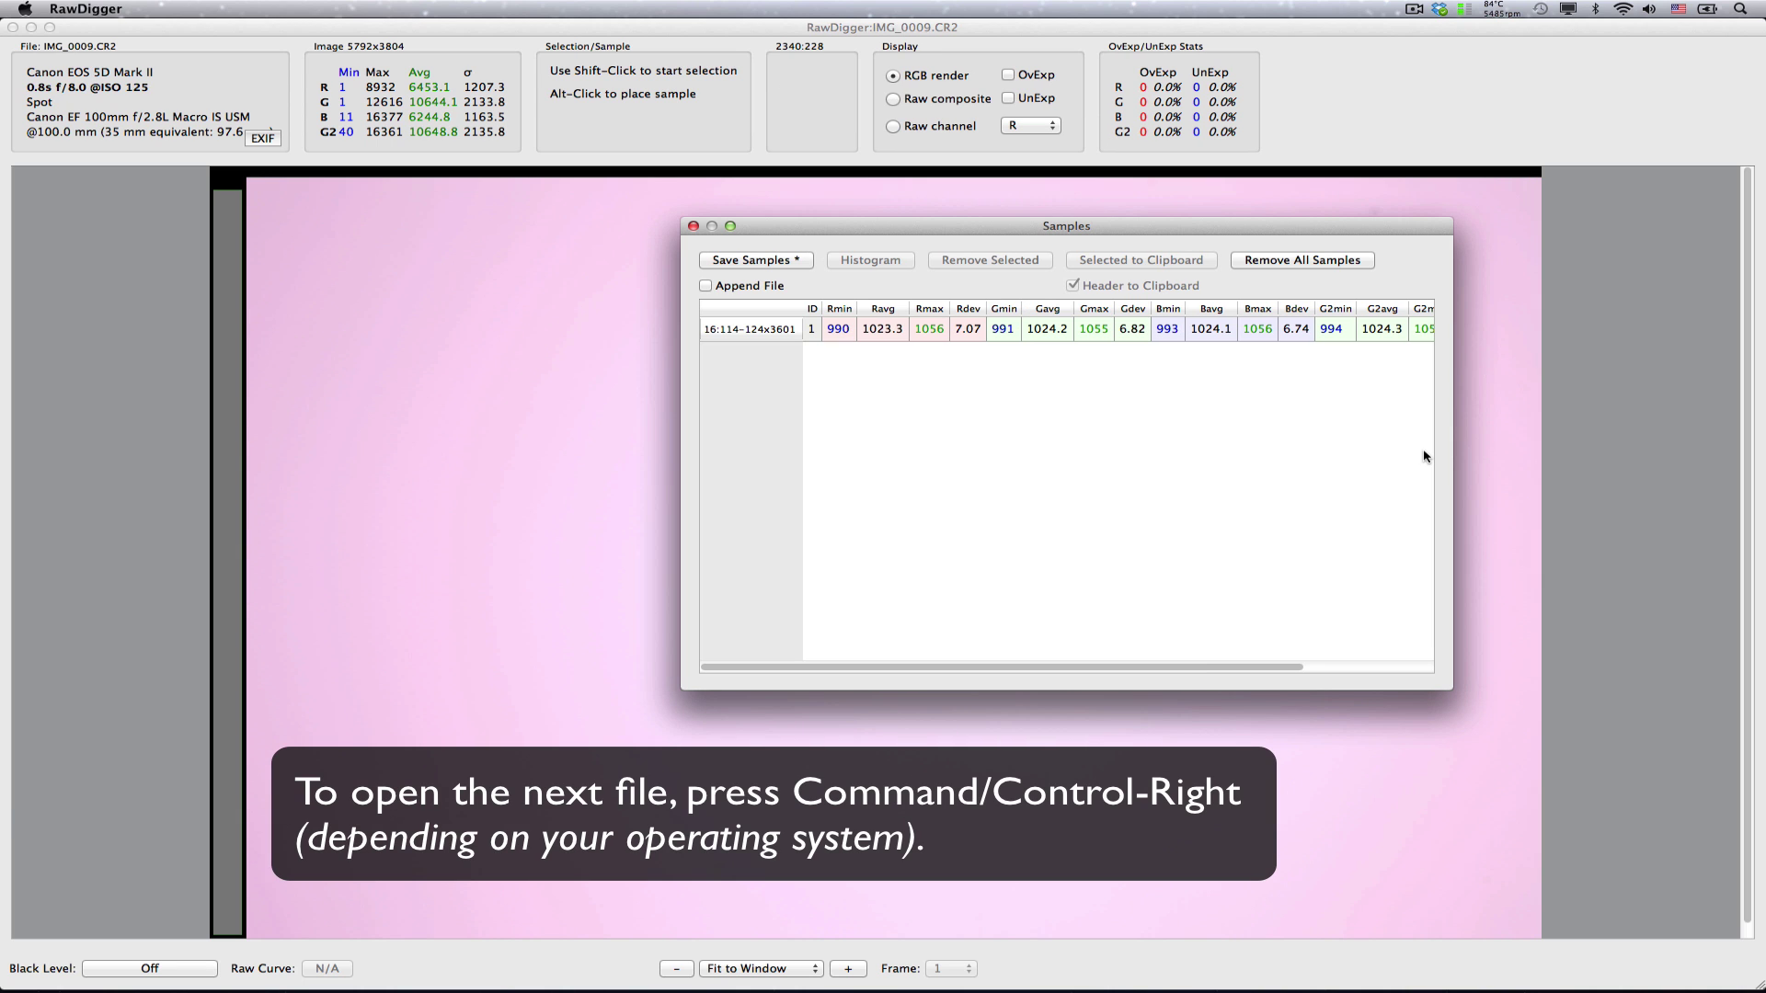
{"action": "left_click", "coordinate": [756, 287]}
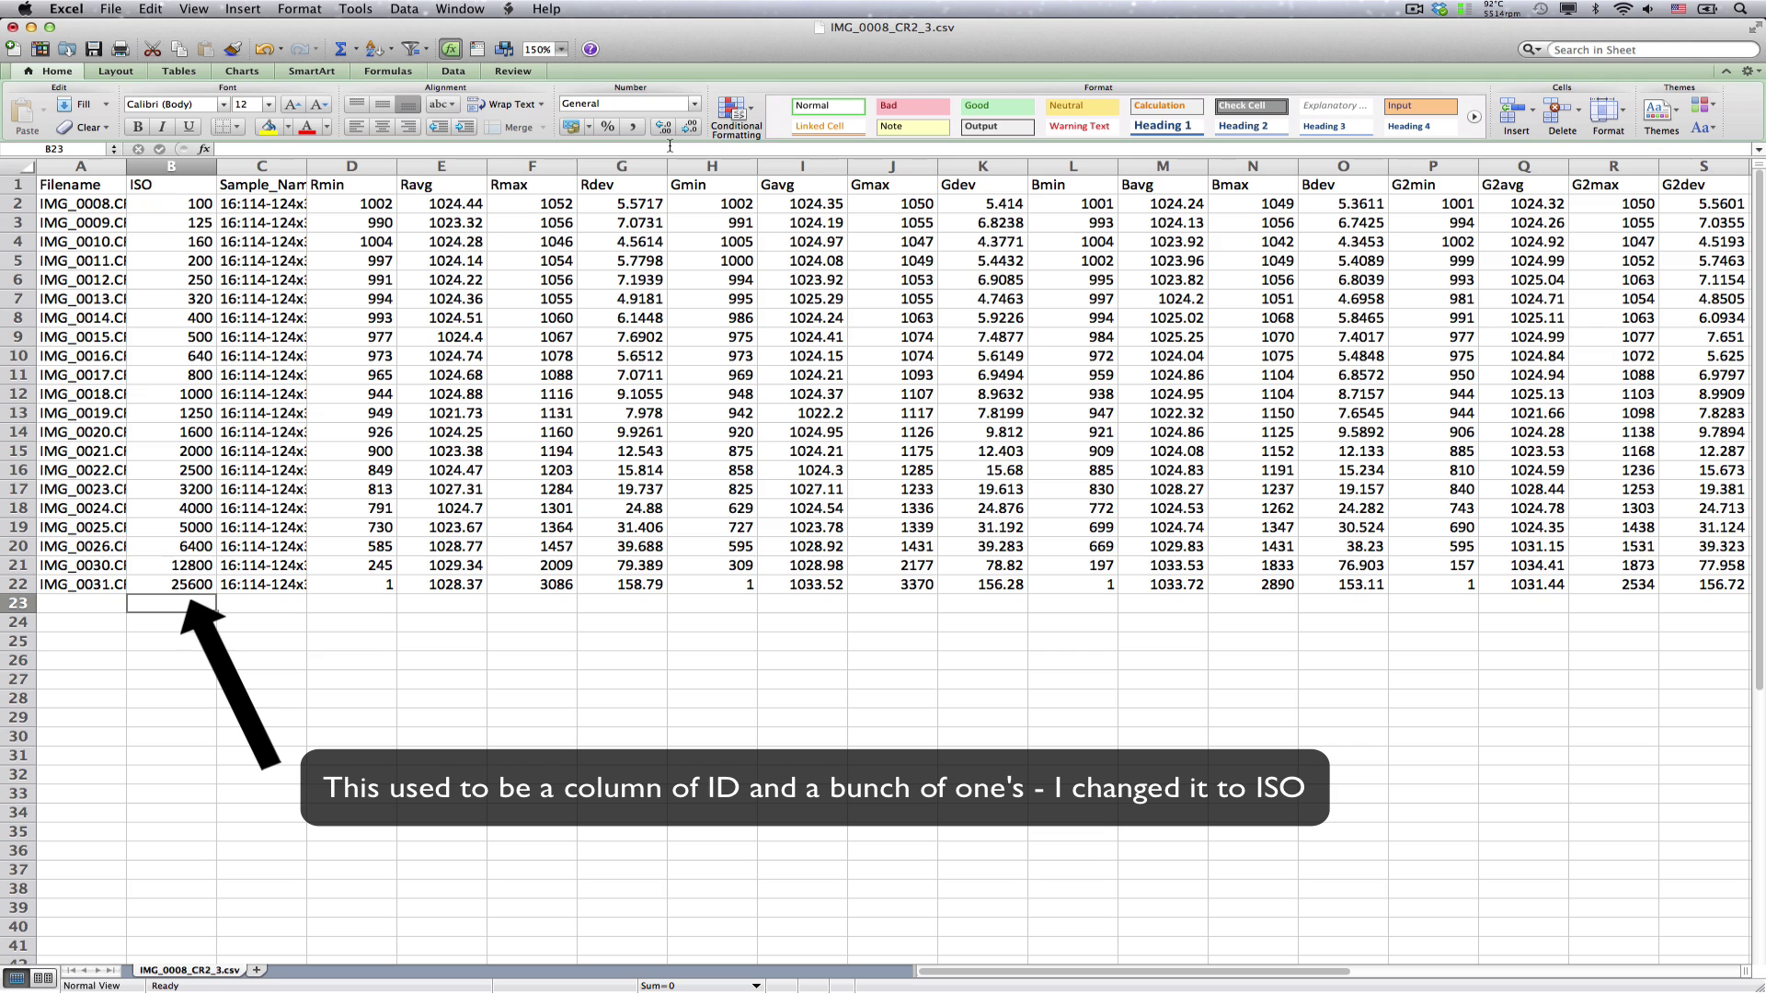
- Select G1:G22, K1:K22, O1:O22 and S1:S22 for the Rdev, Gdev, Bdev and G2dev columns
{"action": "left_click", "coordinate": [610, 187]}
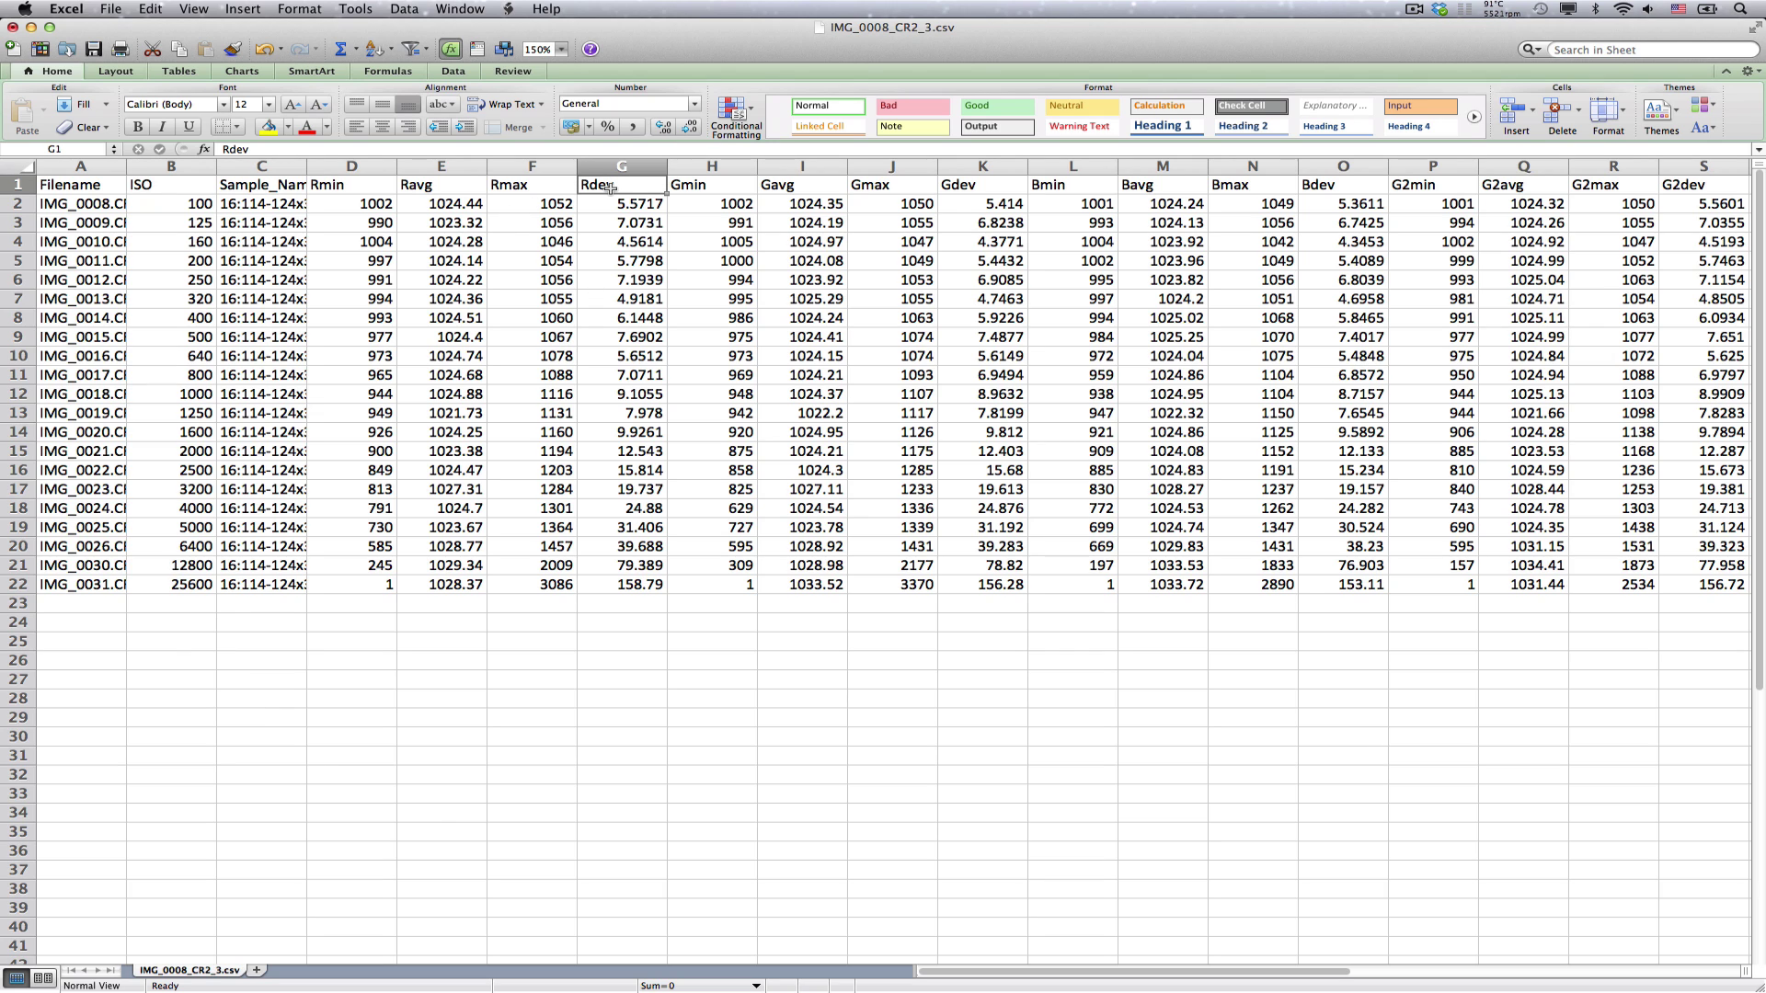
{"action": "left_click", "coordinate": [628, 588], "text": "shift"}
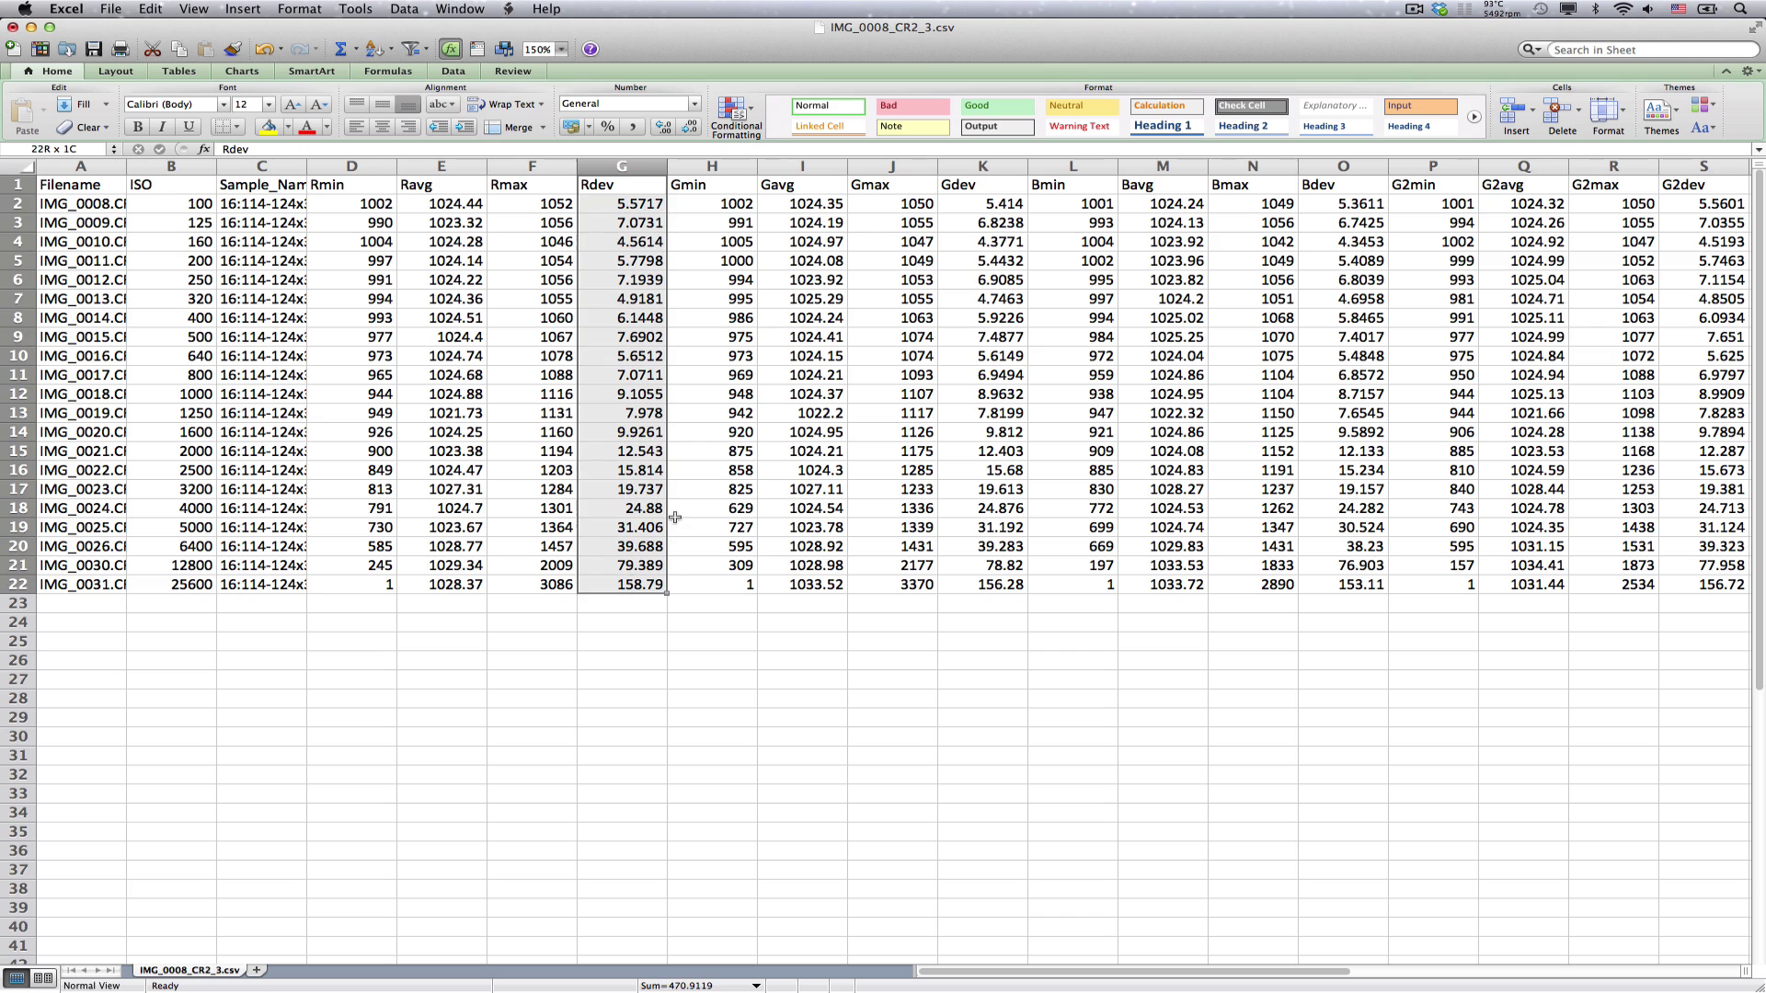
{"action": "left_click", "coordinate": [978, 188], "text": "super"}
{"action": "left_click_drag", "start_coordinate": [977, 196], "coordinate": [987, 588]}
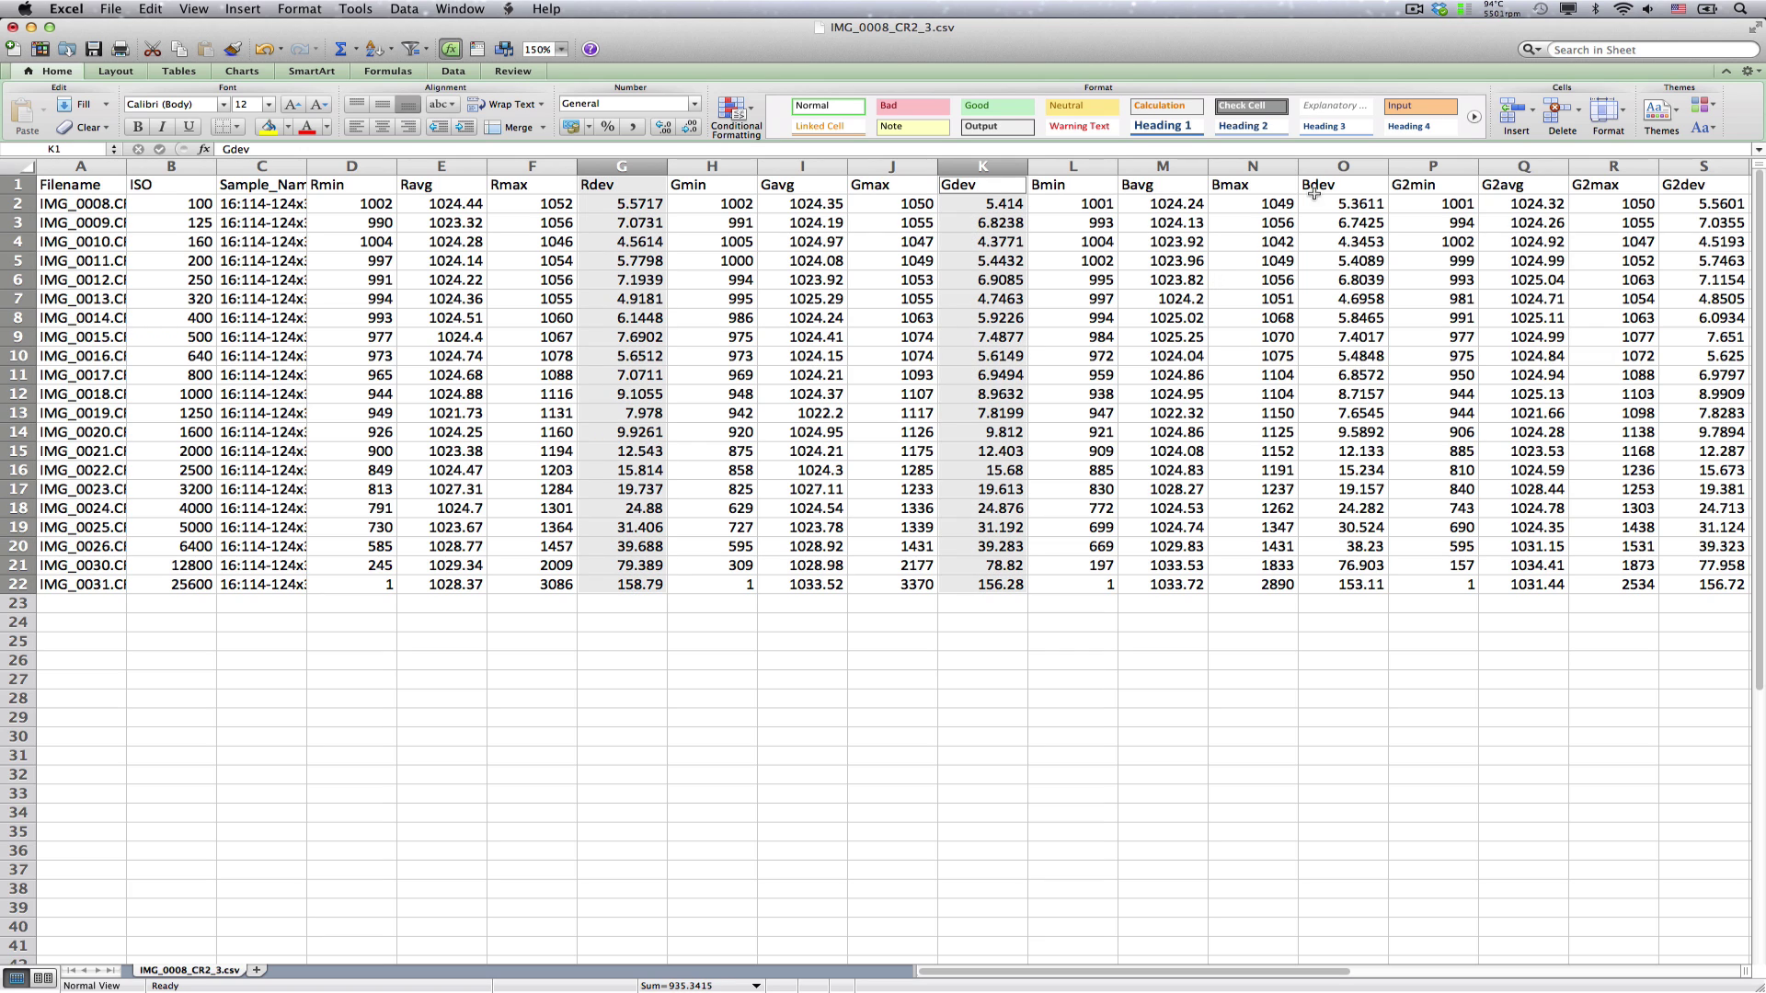
{"action": "left_click_drag", "start_coordinate": [1313, 193], "coordinate": [1331, 584]}
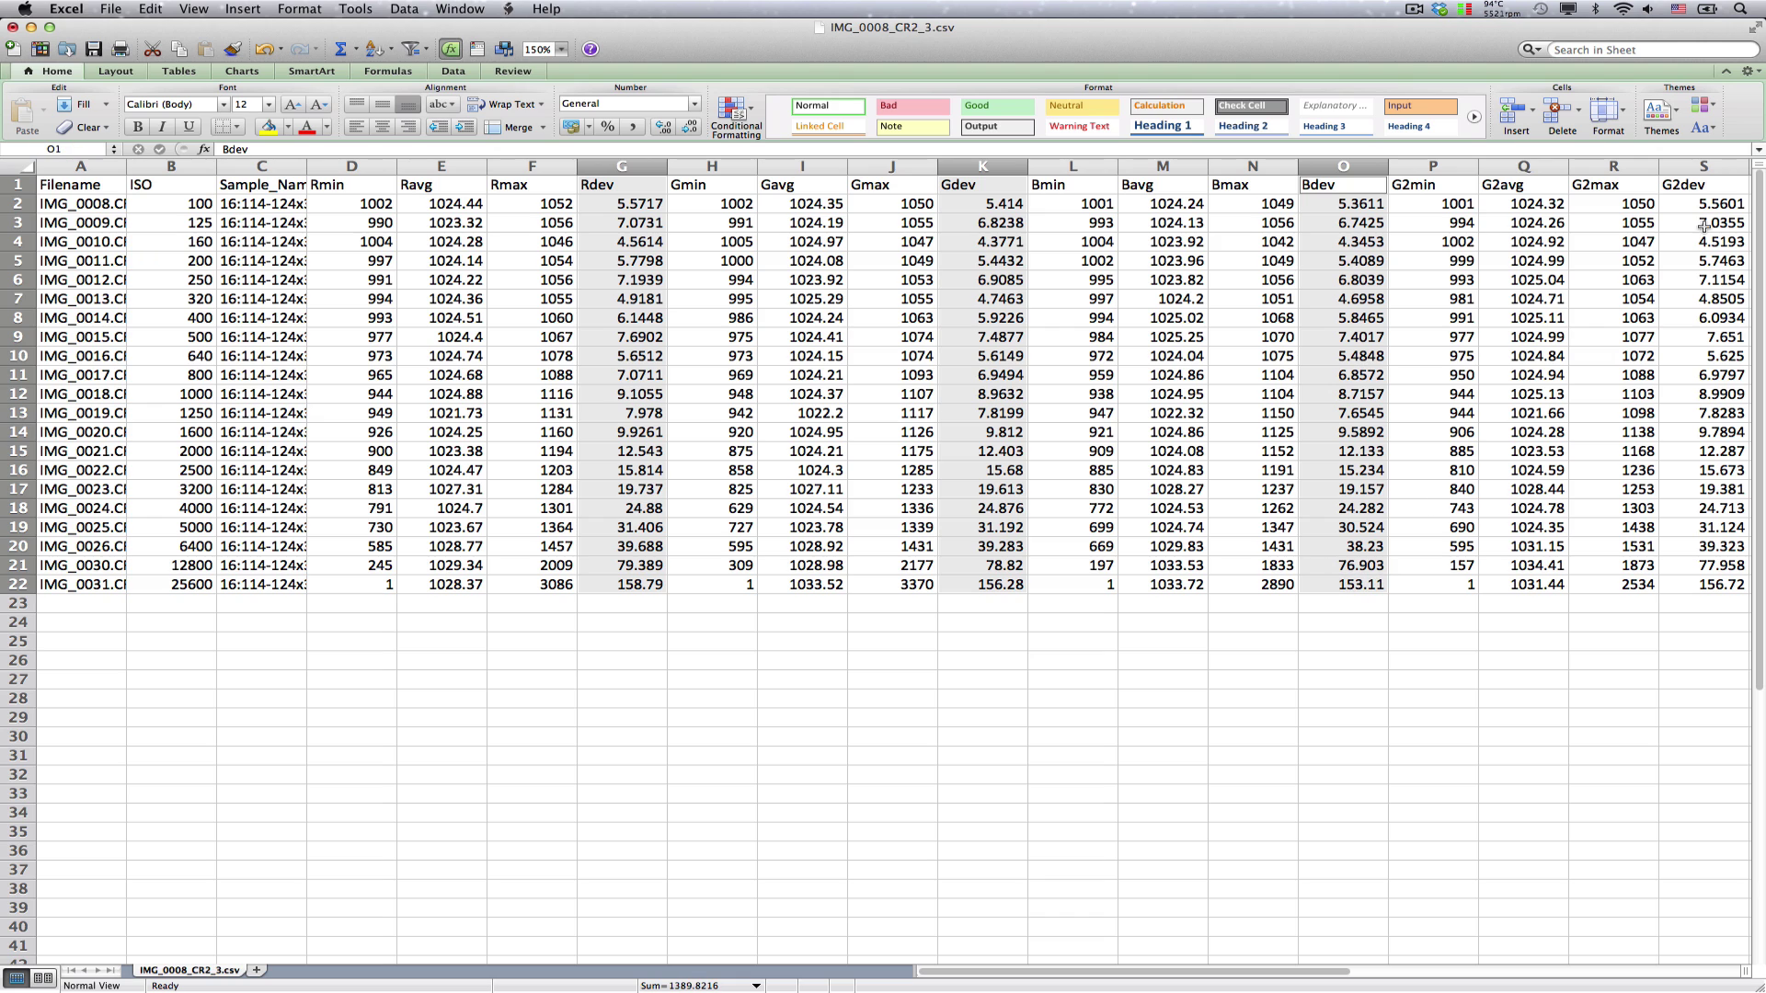
{"action": "left_click_drag", "start_coordinate": [1697, 184], "coordinate": [1720, 585]}
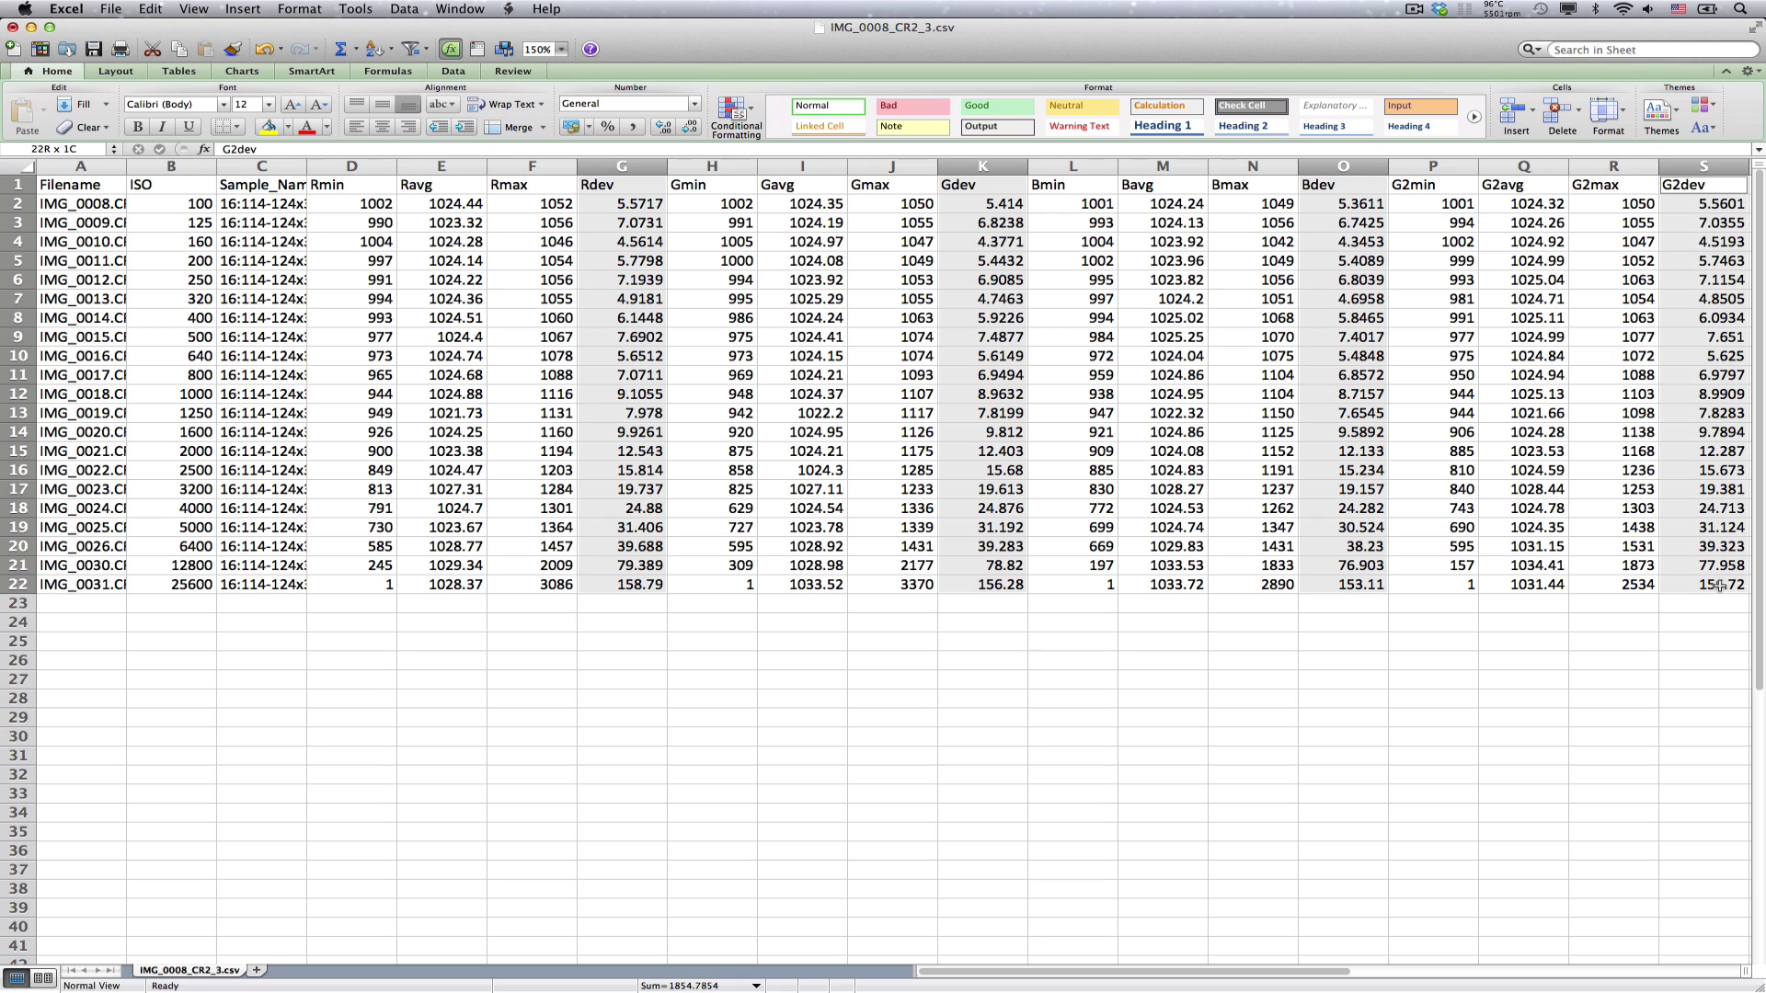
- Insert a plain line chart of the four deviation columns, then select cell E26
{"action": "left_click", "coordinate": [244, 71]}
{"action": "left_click", "coordinate": [75, 111]}
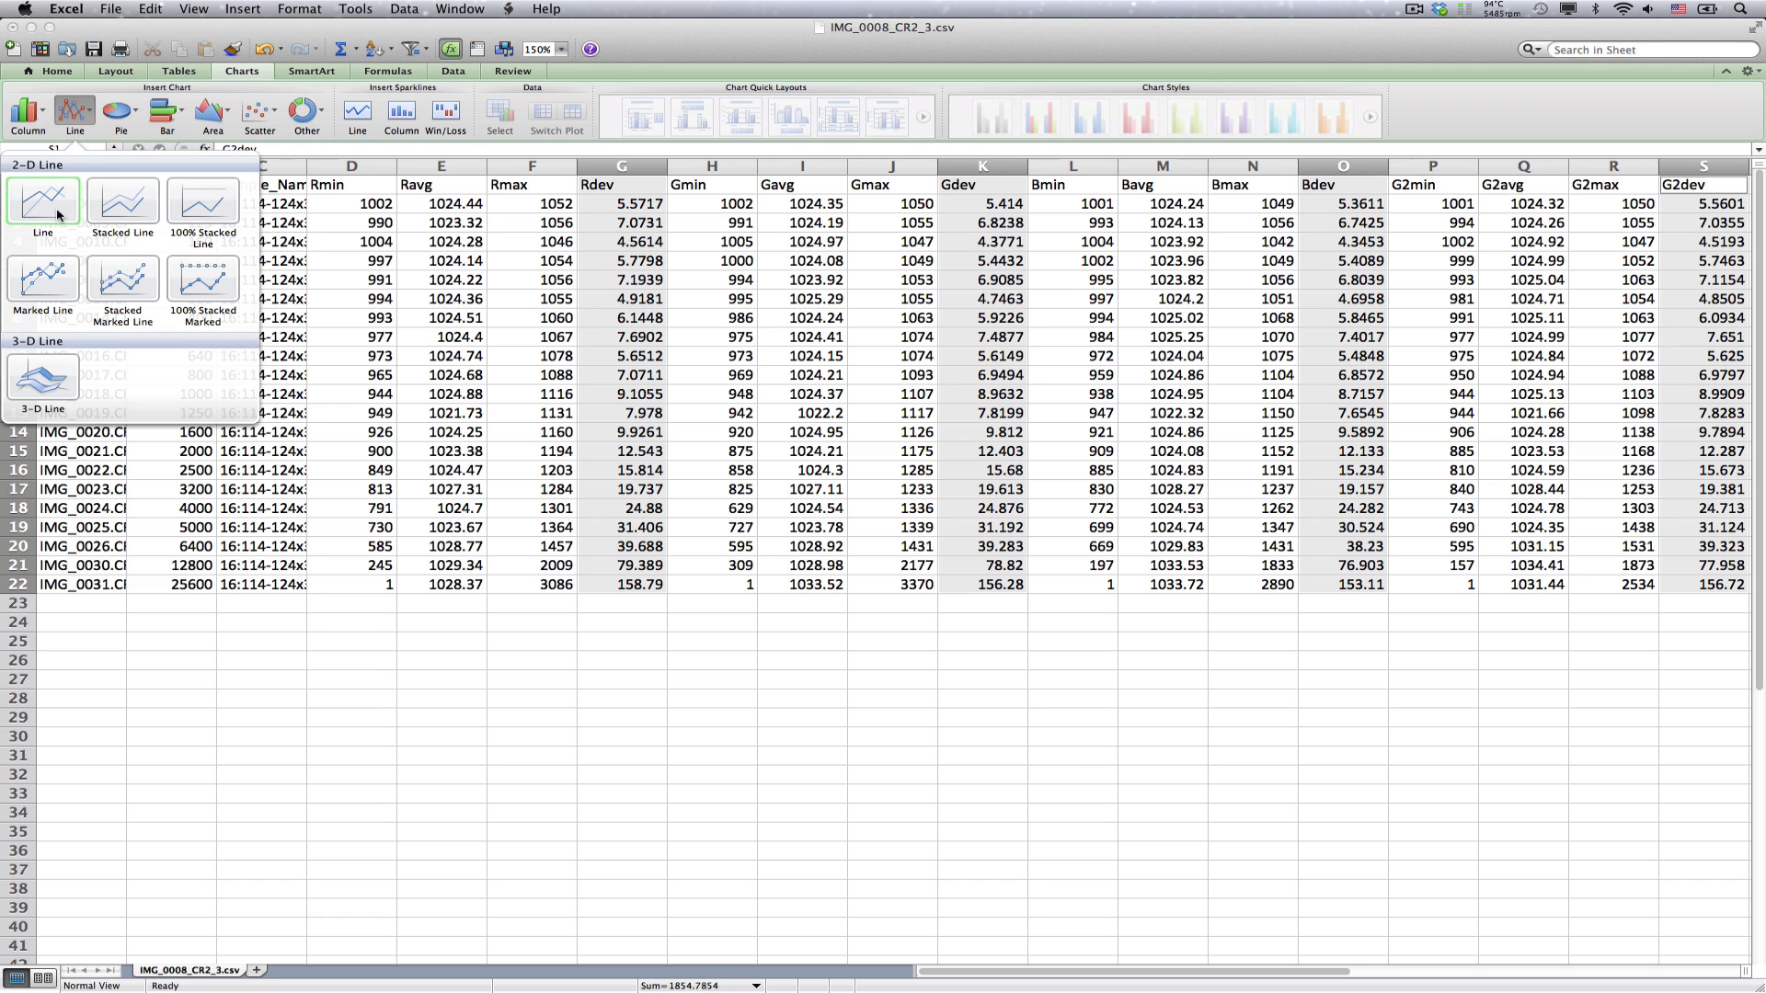
{"action": "left_click", "coordinate": [44, 201]}
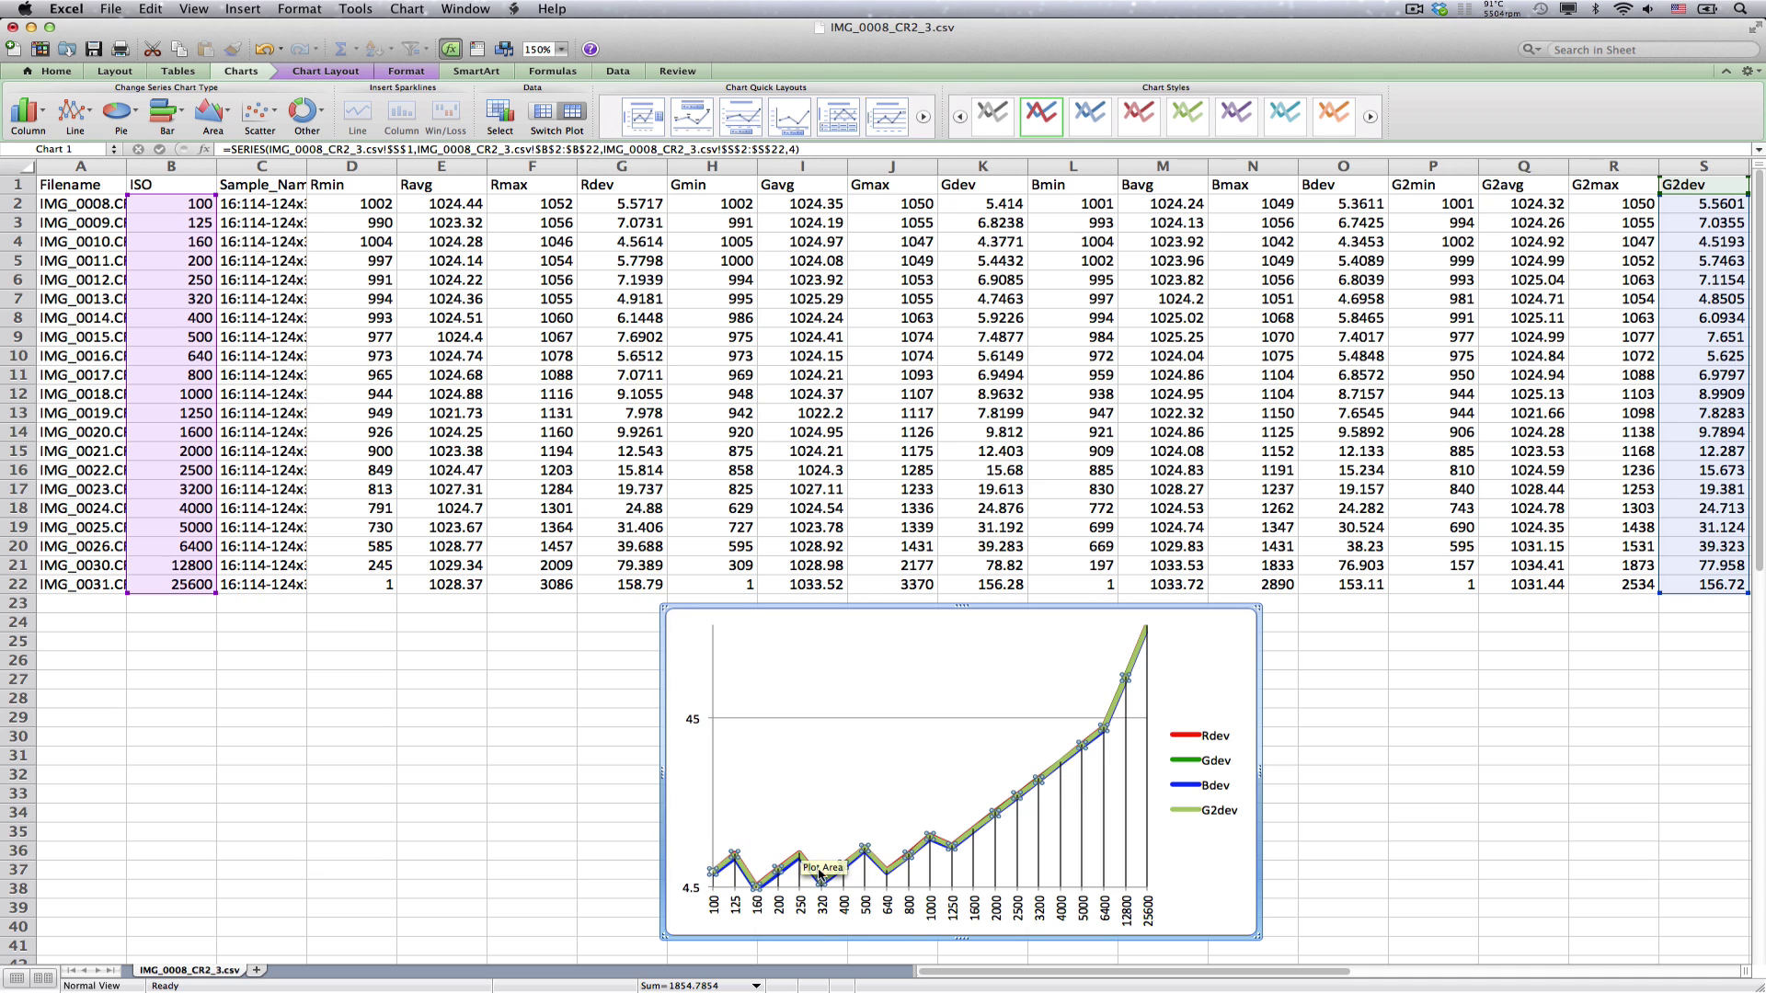
{"action": "mouse_move", "coordinate": [939, 857]}
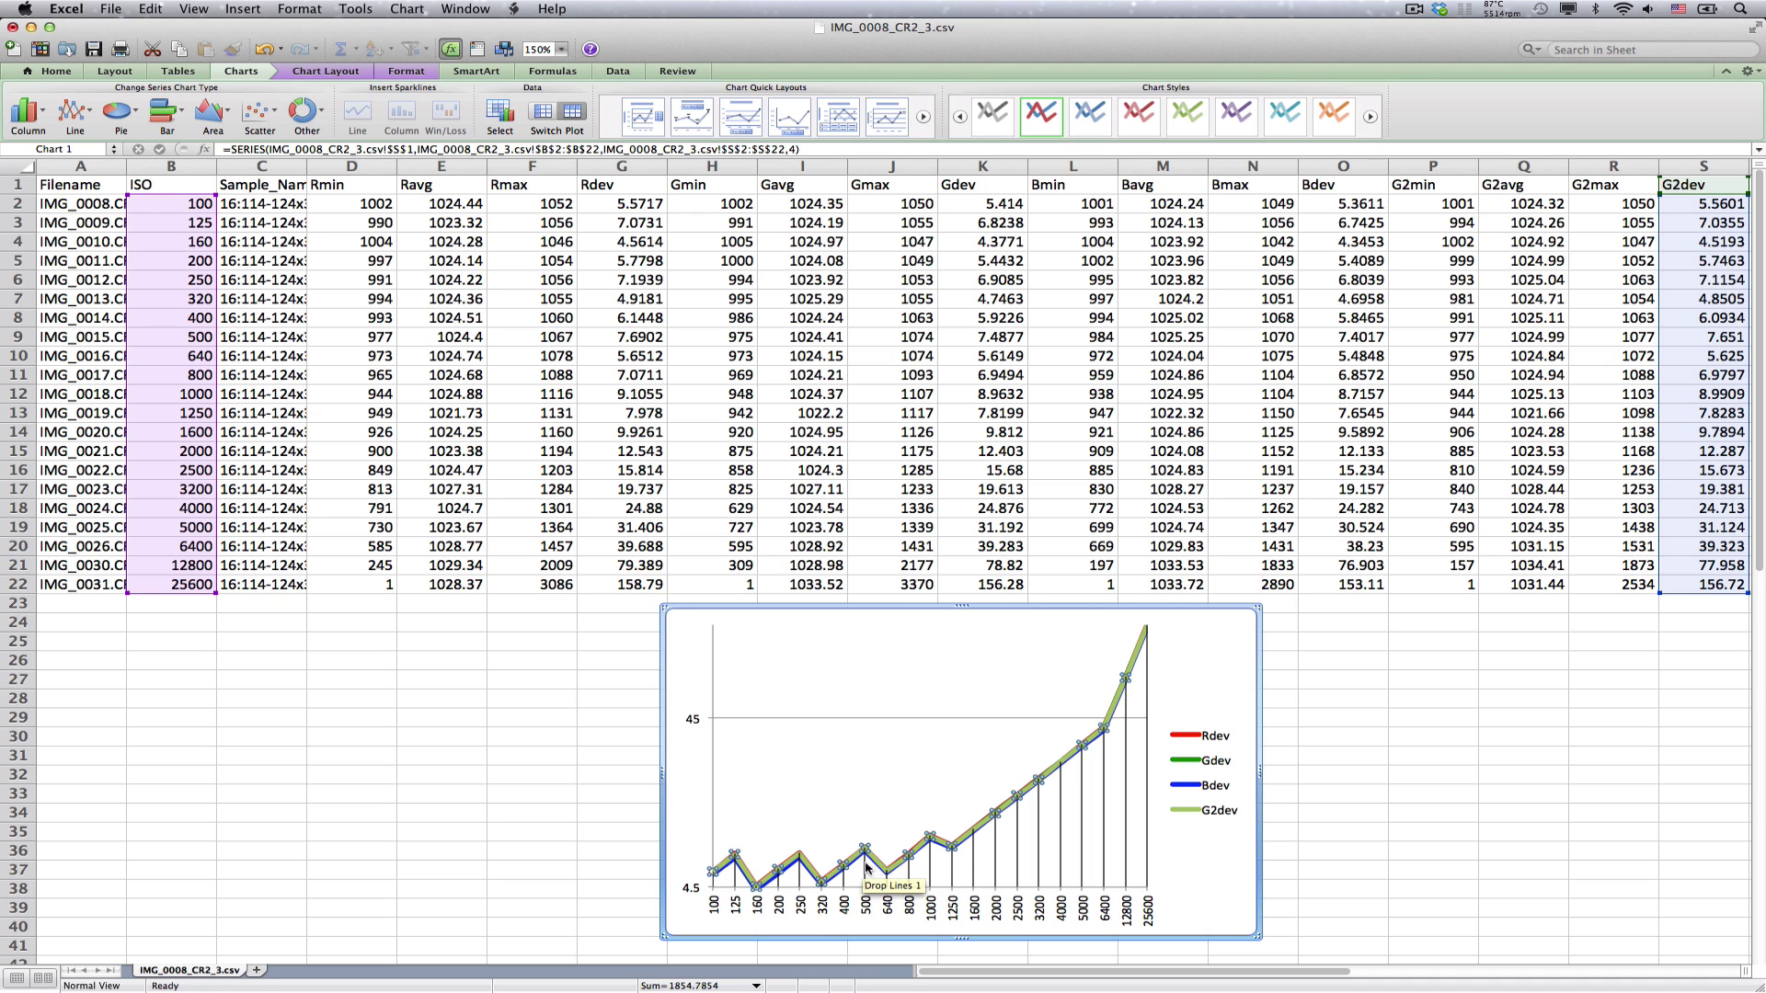
{"action": "mouse_move", "coordinate": [839, 866]}
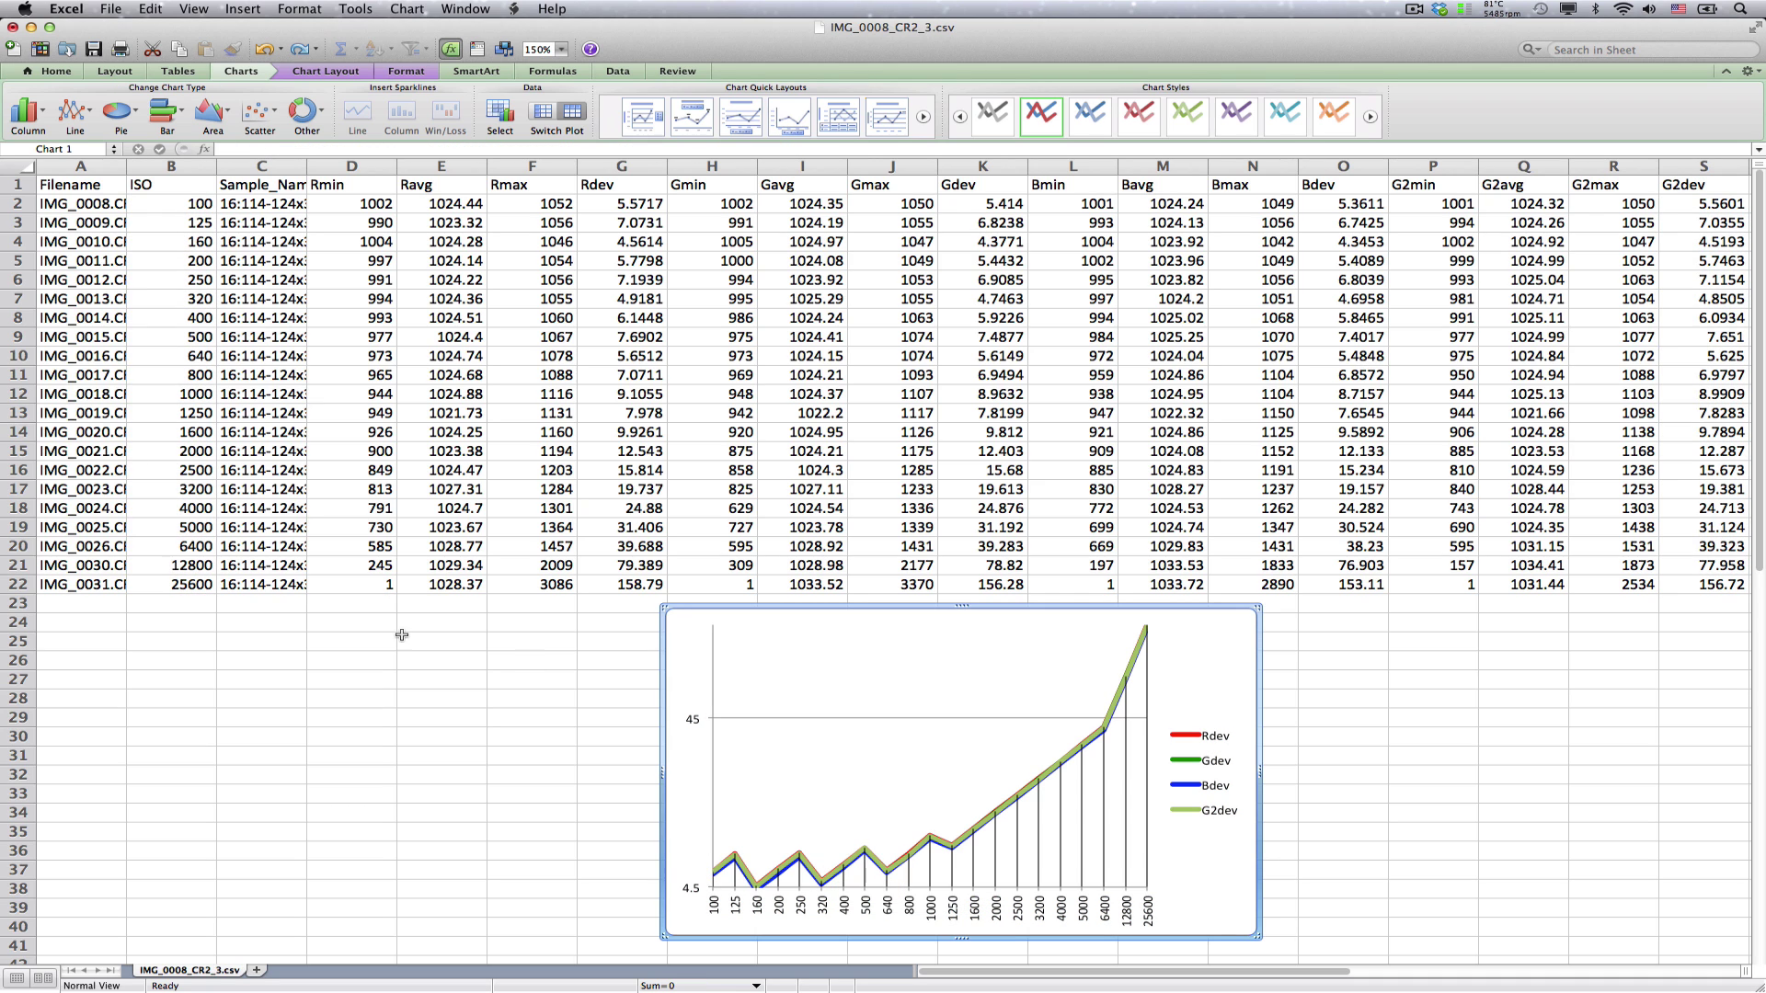
{"action": "left_click", "coordinate": [417, 660]}
- Enter =K3/K2 in E26 and =2^(1/3) in E27
{"action": "type", "text": "="}
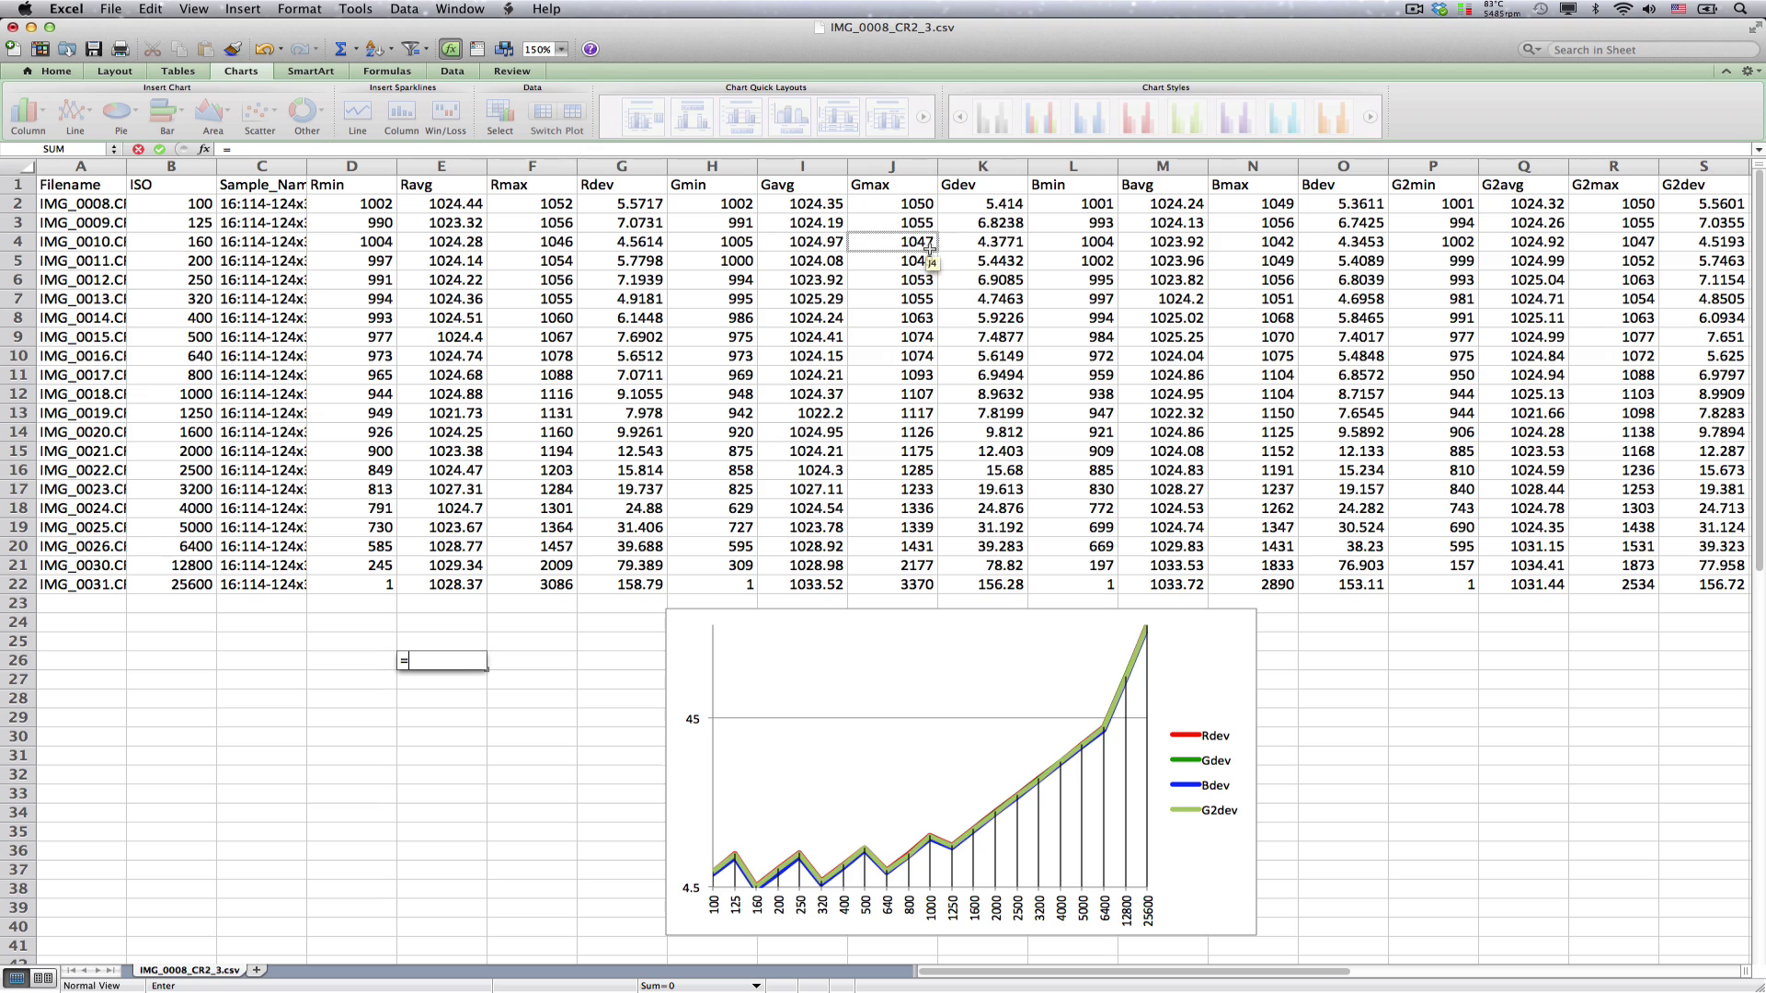
{"action": "left_click", "coordinate": [983, 230]}
{"action": "type", "text": "/"}
{"action": "left_click", "coordinate": [1003, 206]}
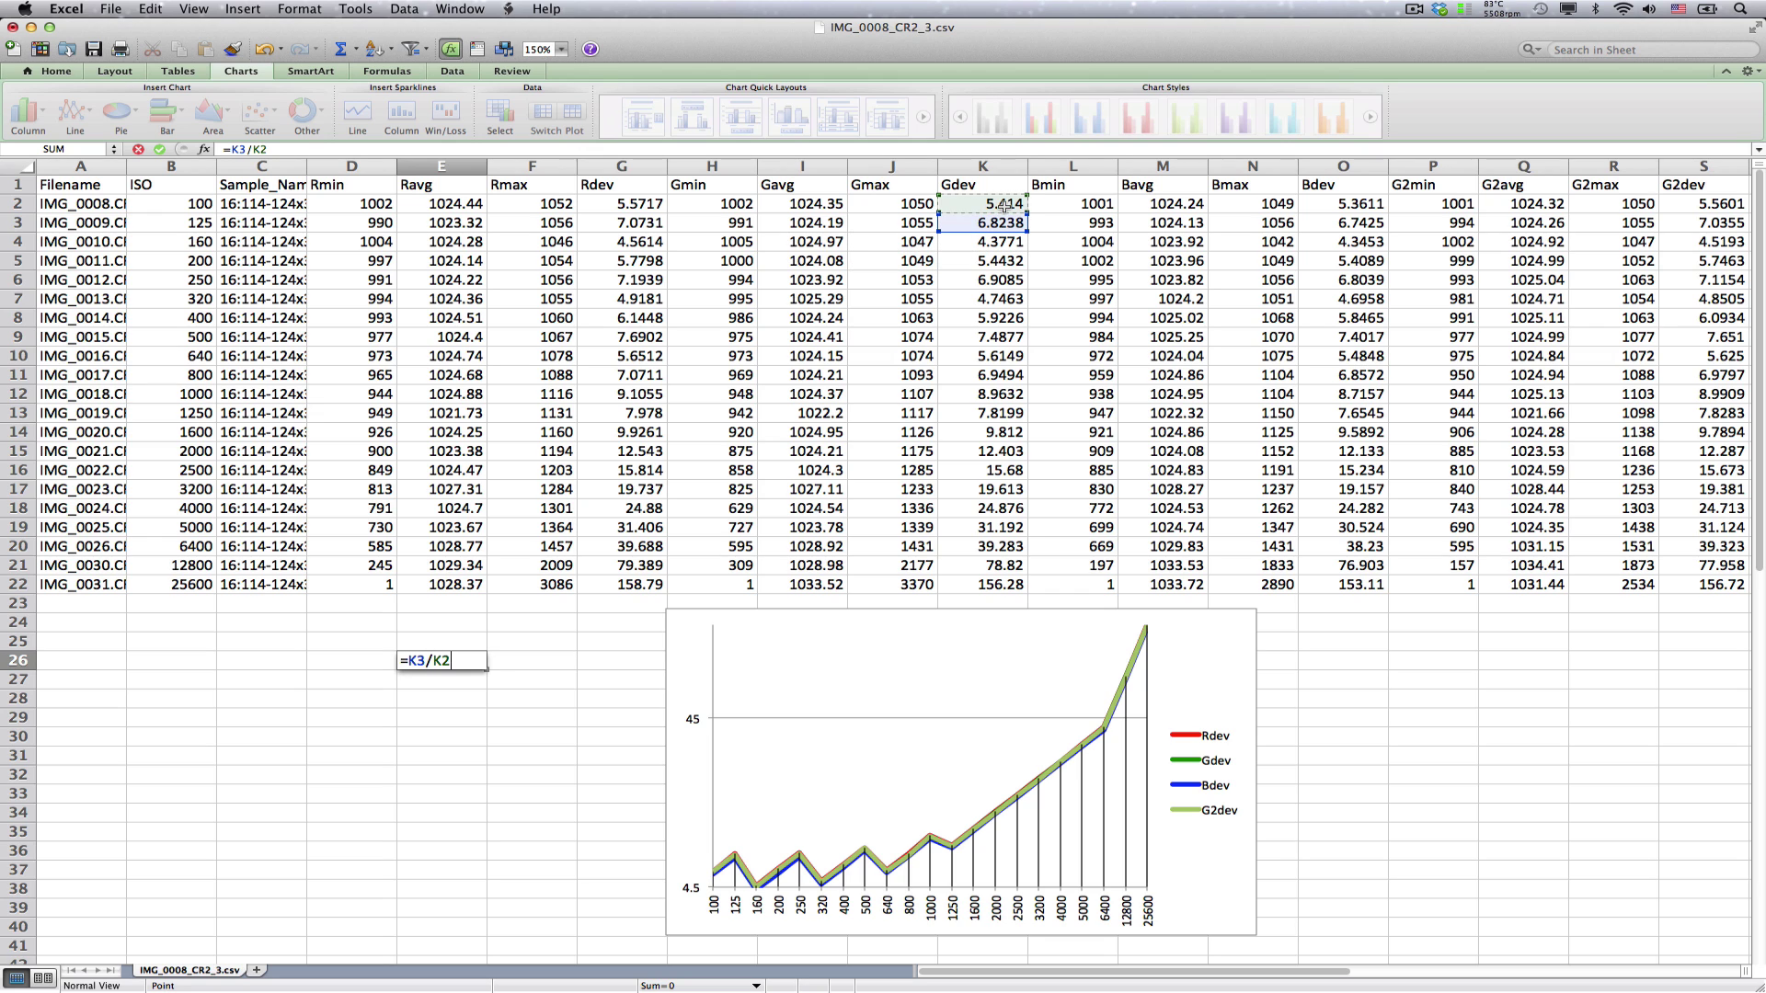
{"action": "key", "text": "Return"}
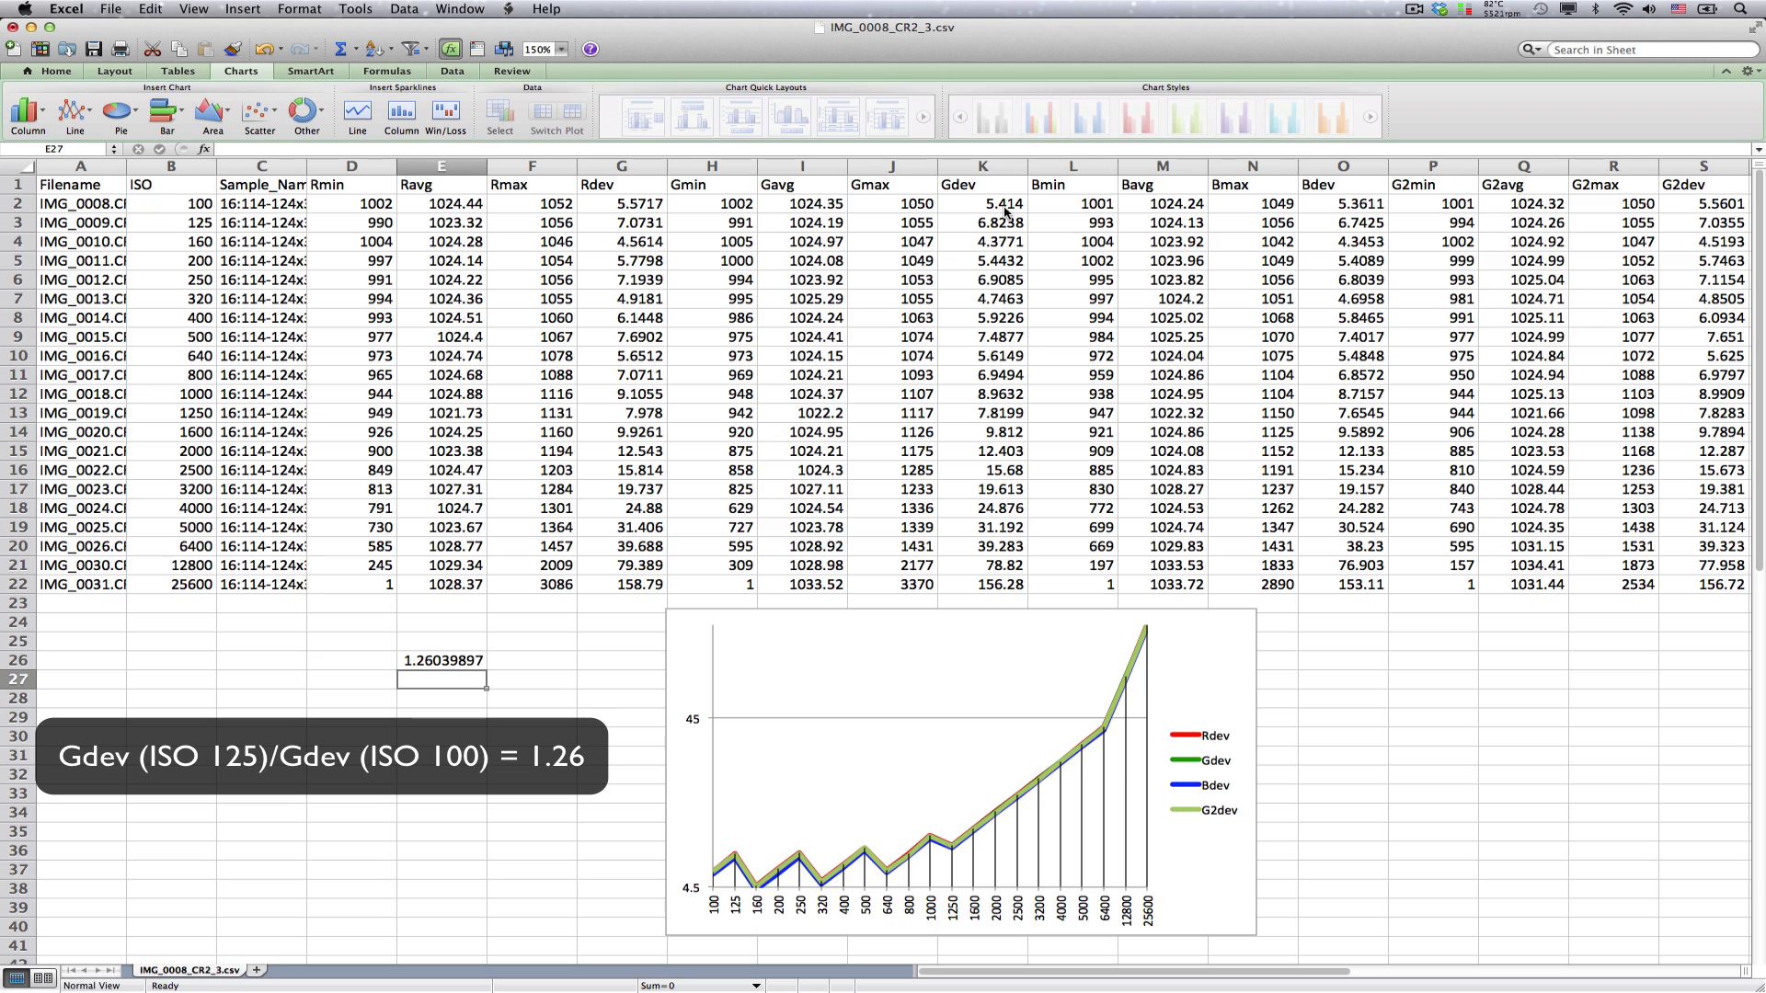
{"action": "type", "text": "="}
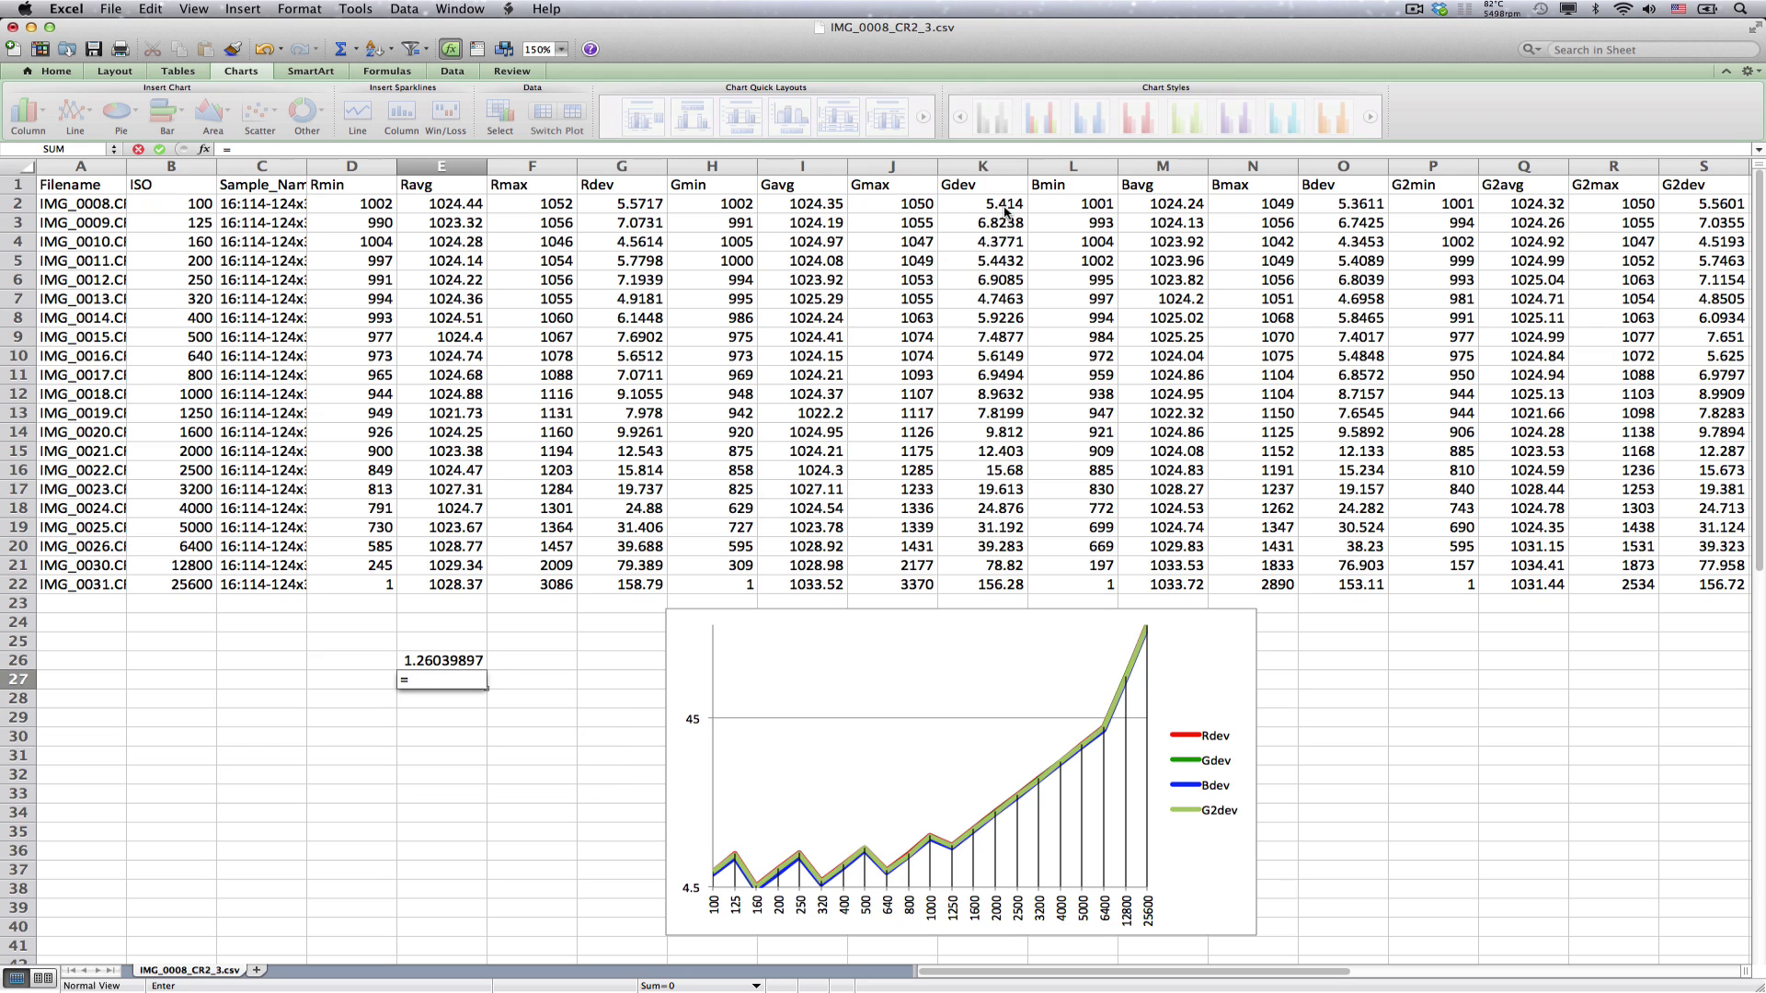
{"action": "type", "text": "2^"}
{"action": "left_click", "coordinate": [1005, 208]}
{"action": "type", "text": "(1/3)"}
{"action": "key", "text": "Return"}
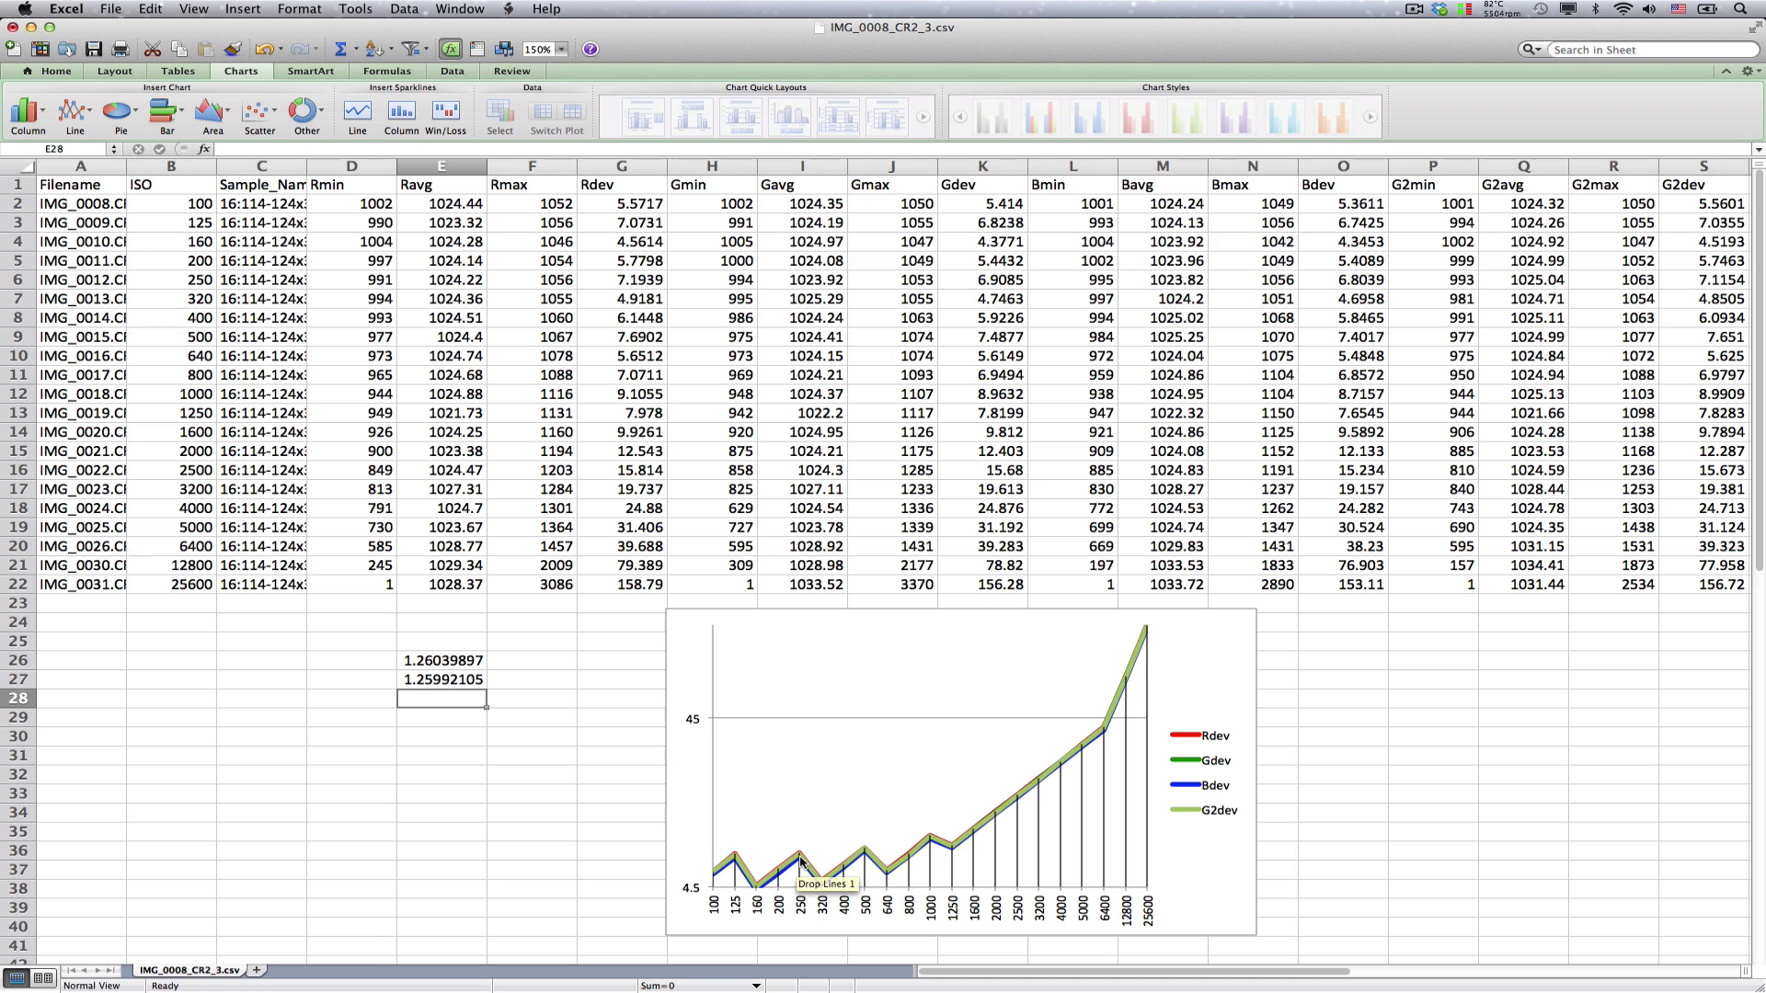
- Enter =K5/K4 in E28 and =K6/K5 in E29, then check the K2 and K5 values
{"action": "type", "text": "="}
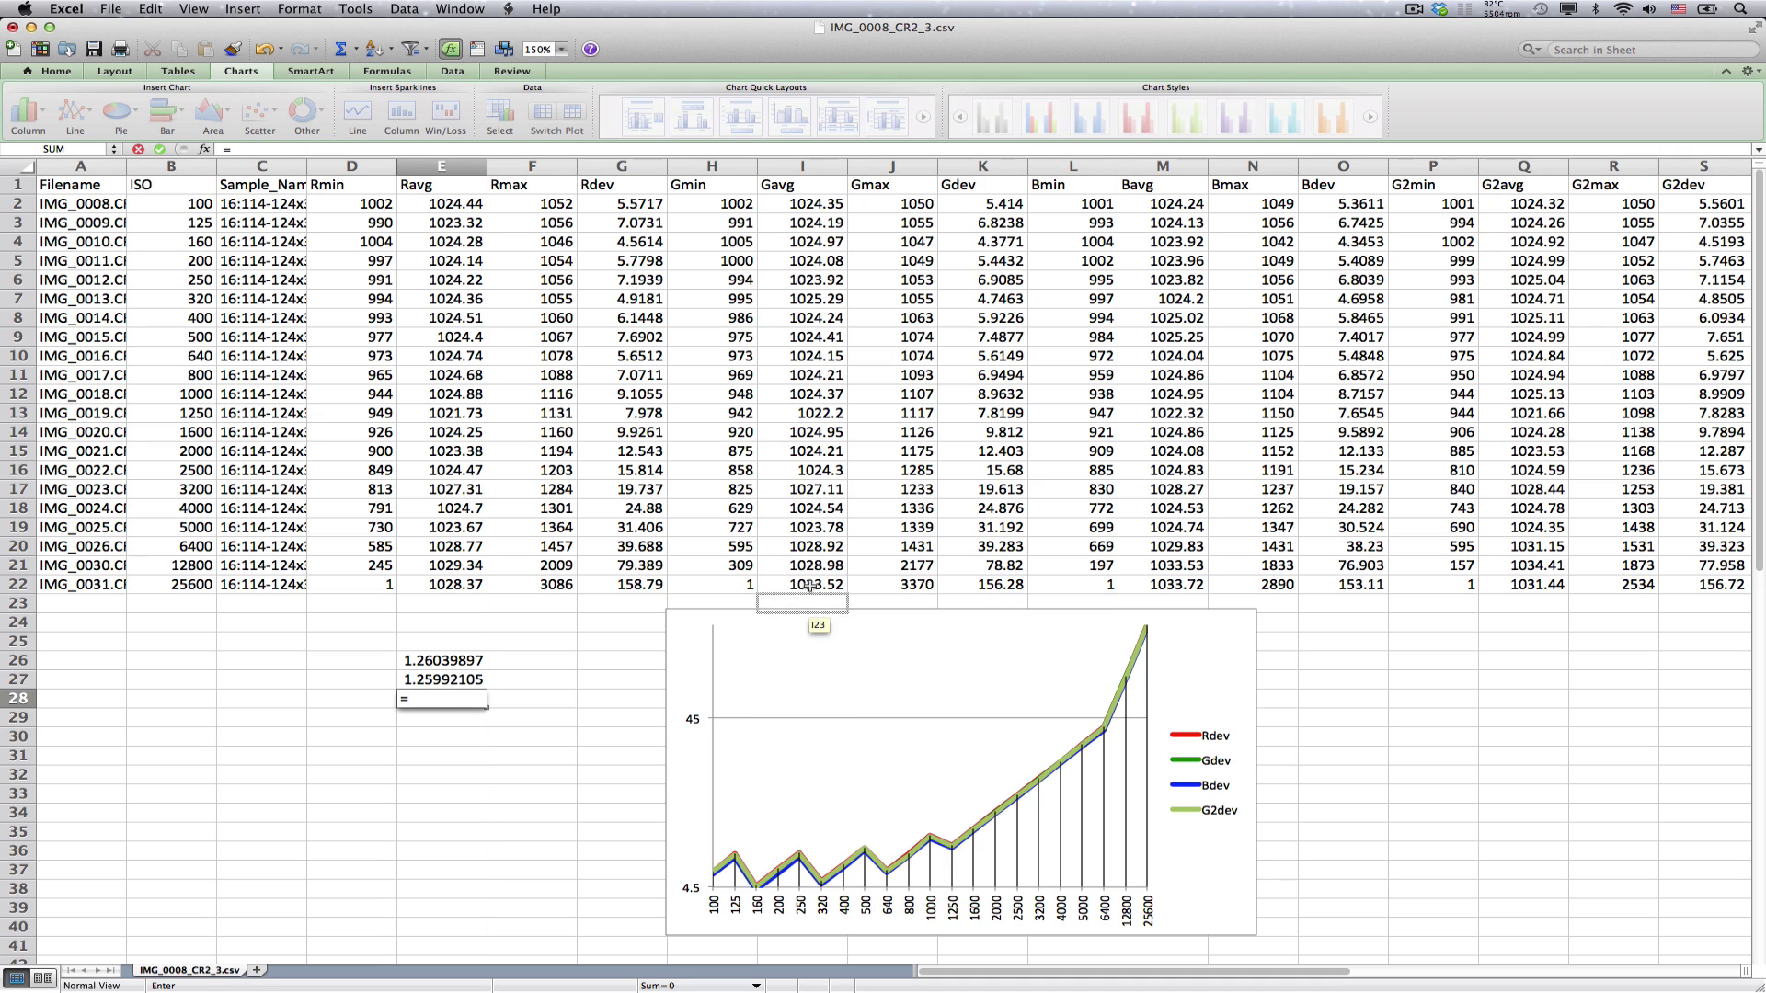
{"action": "left_click", "coordinate": [977, 265]}
{"action": "type", "text": "/"}
{"action": "left_click", "coordinate": [984, 241]}
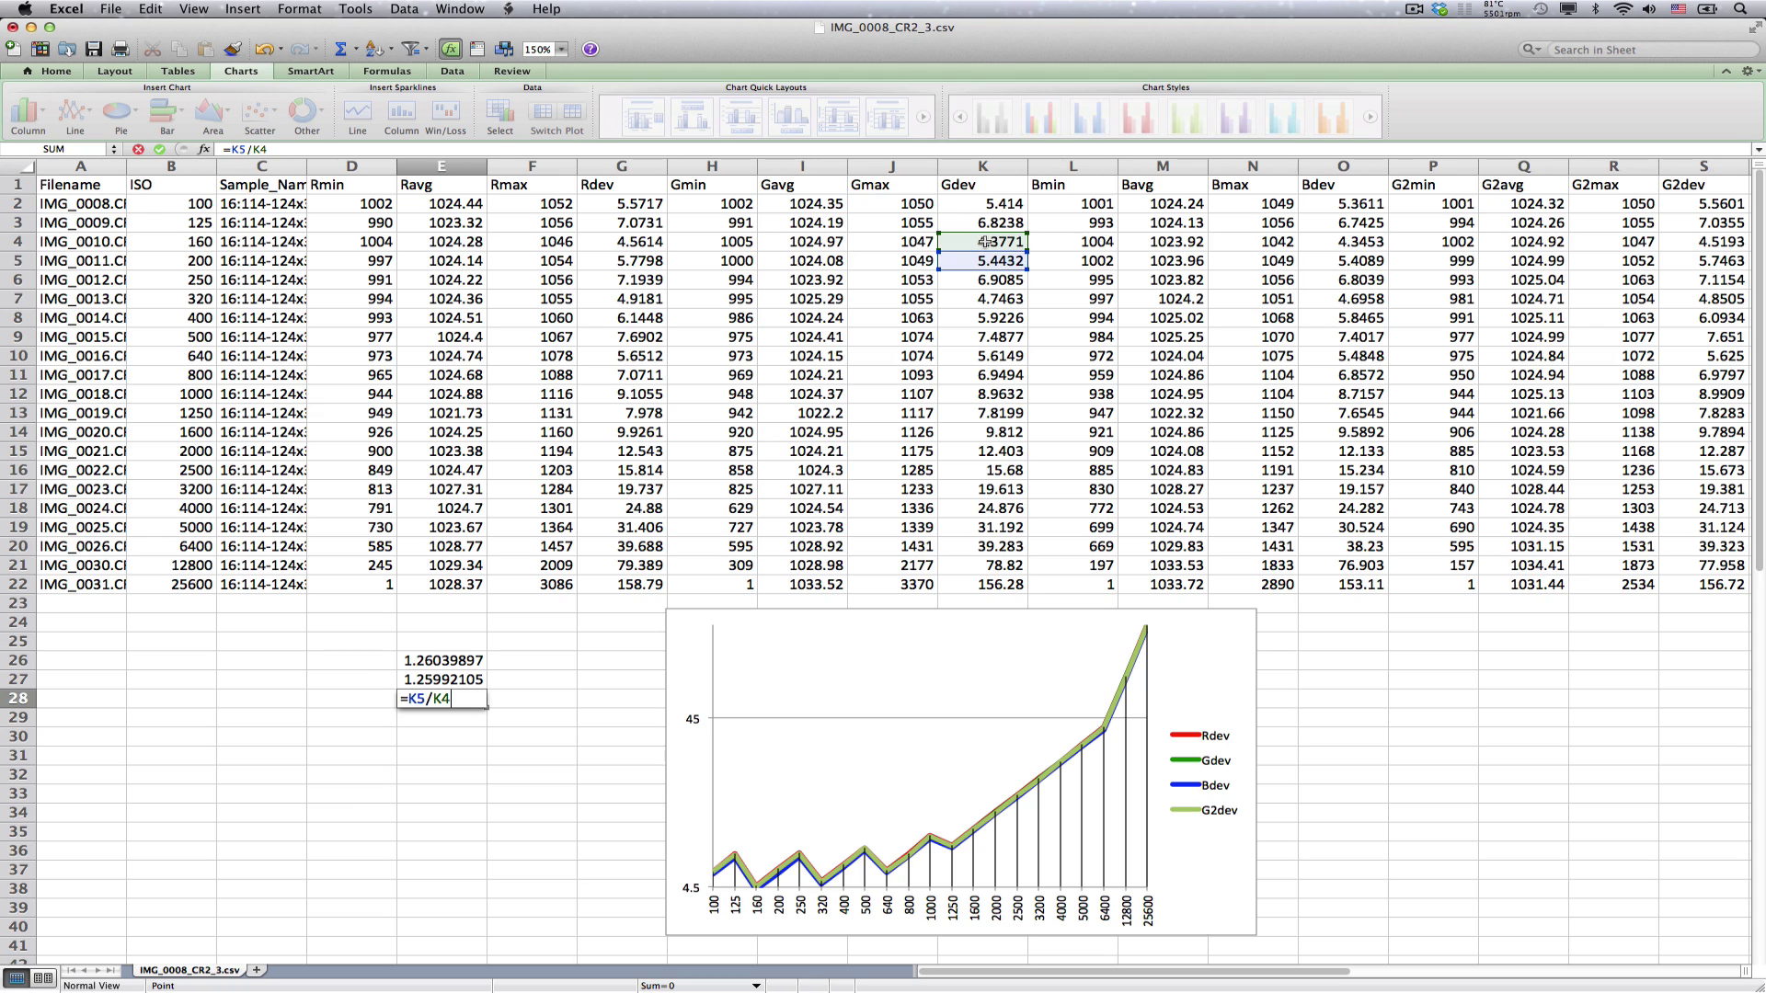
{"action": "key", "text": "Return"}
{"action": "type", "text": "="}
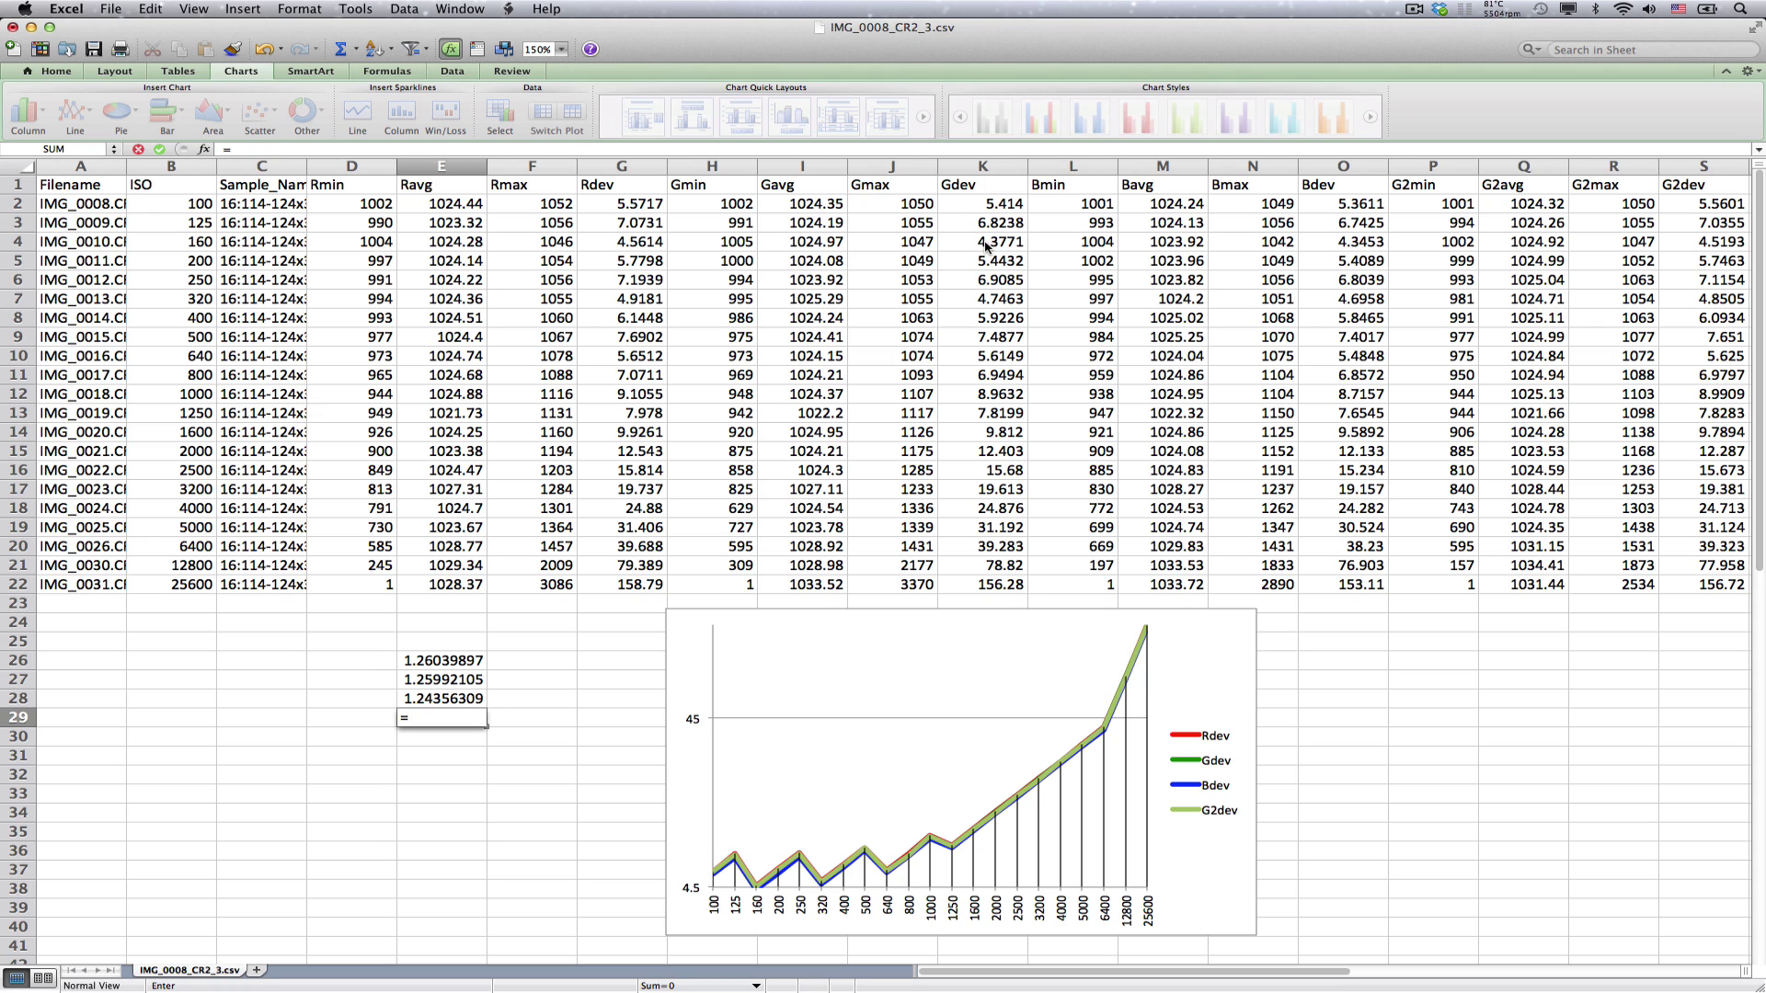
{"action": "left_click", "coordinate": [984, 284]}
{"action": "type", "text": "/"}
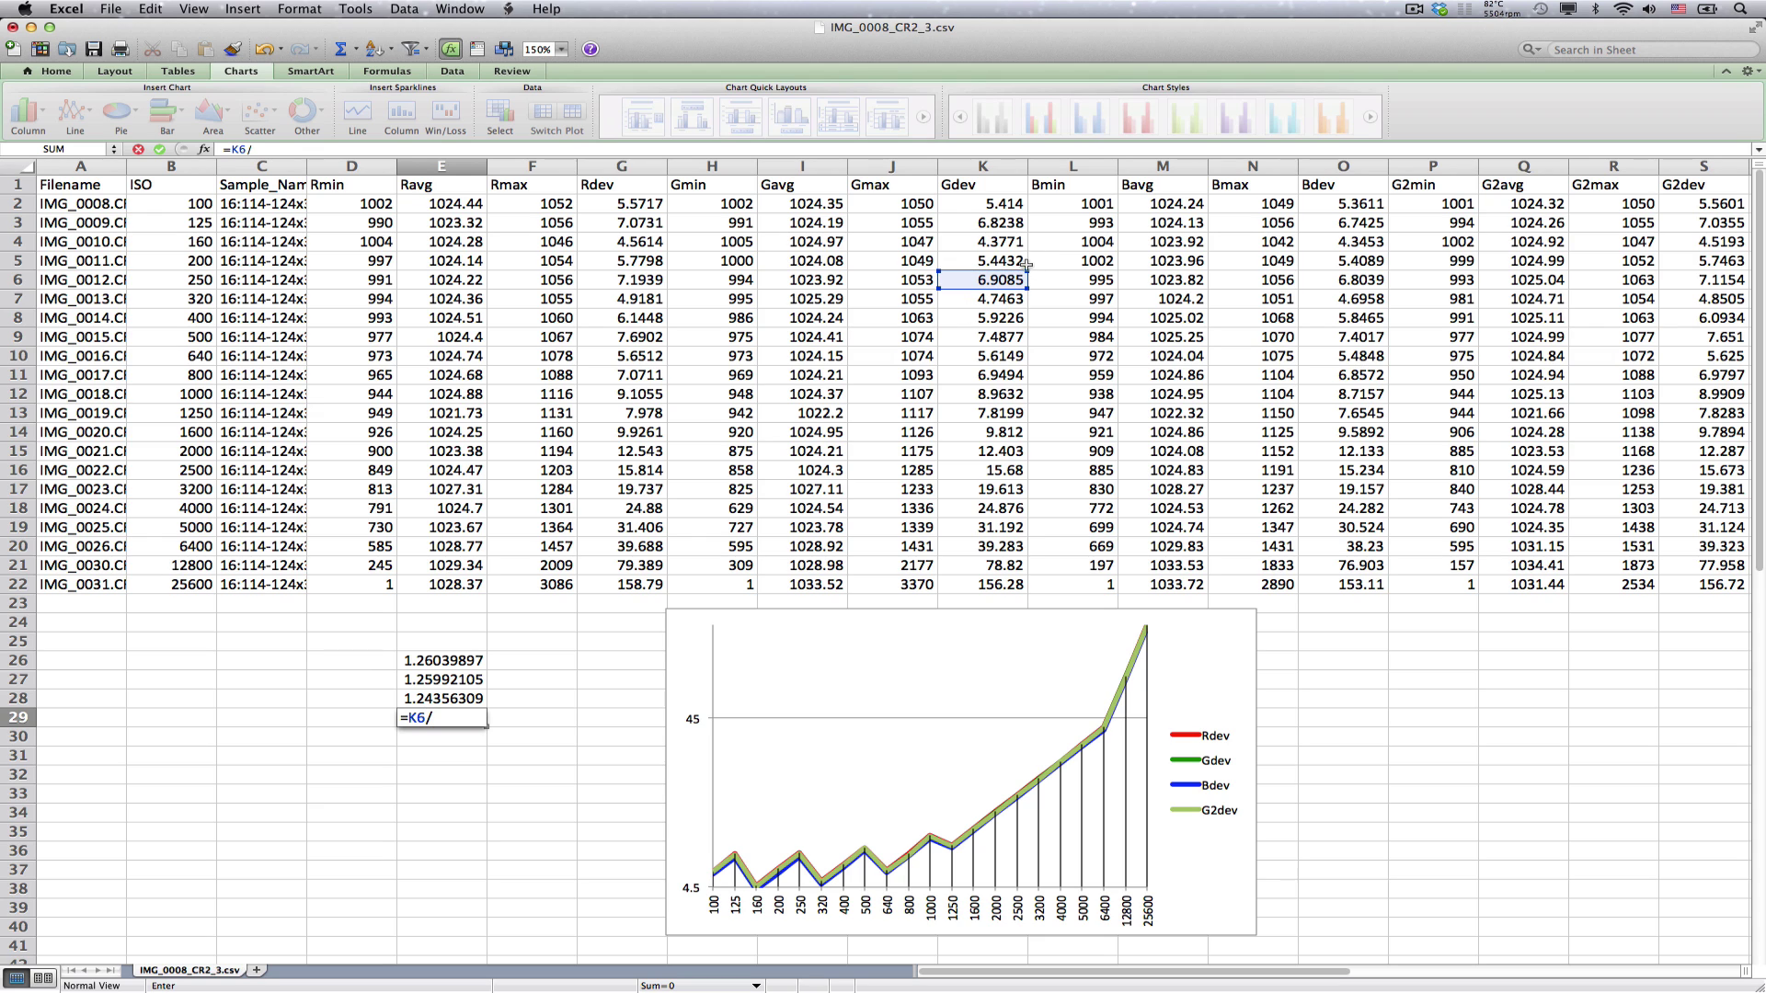
{"action": "left_click", "coordinate": [1006, 263]}
{"action": "key", "text": "Return"}
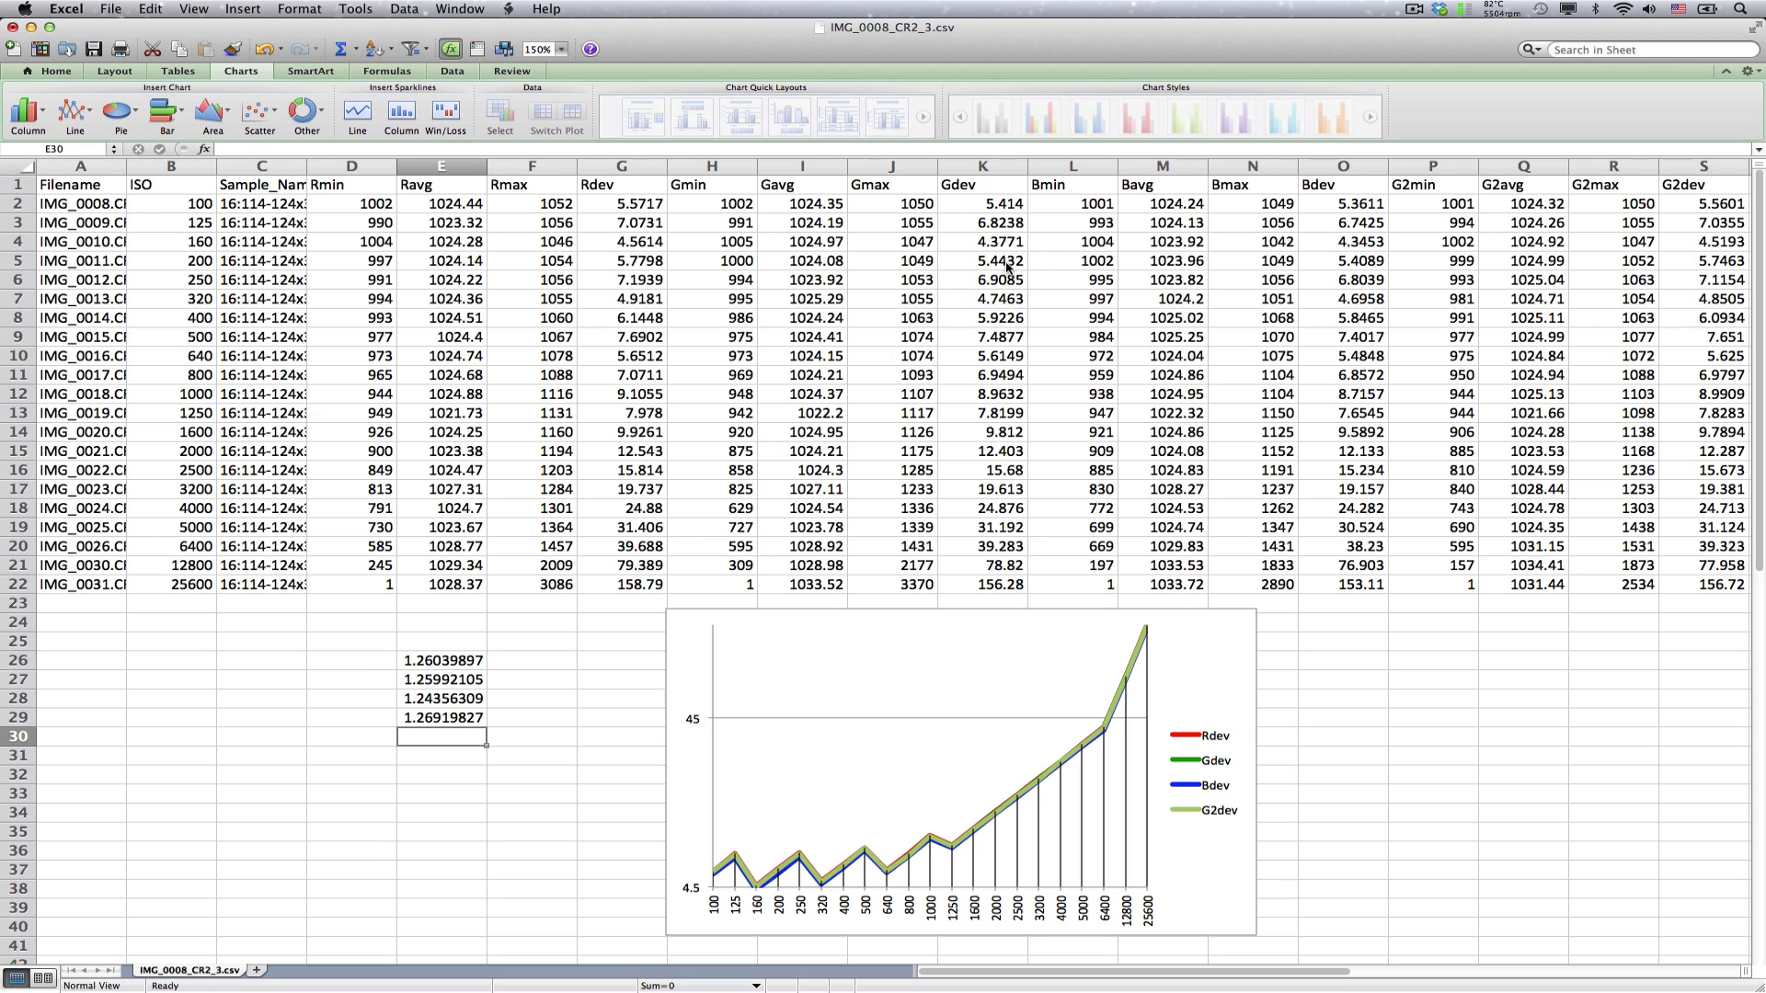
{"action": "left_click", "coordinate": [973, 206]}
{"action": "left_click", "coordinate": [970, 261]}
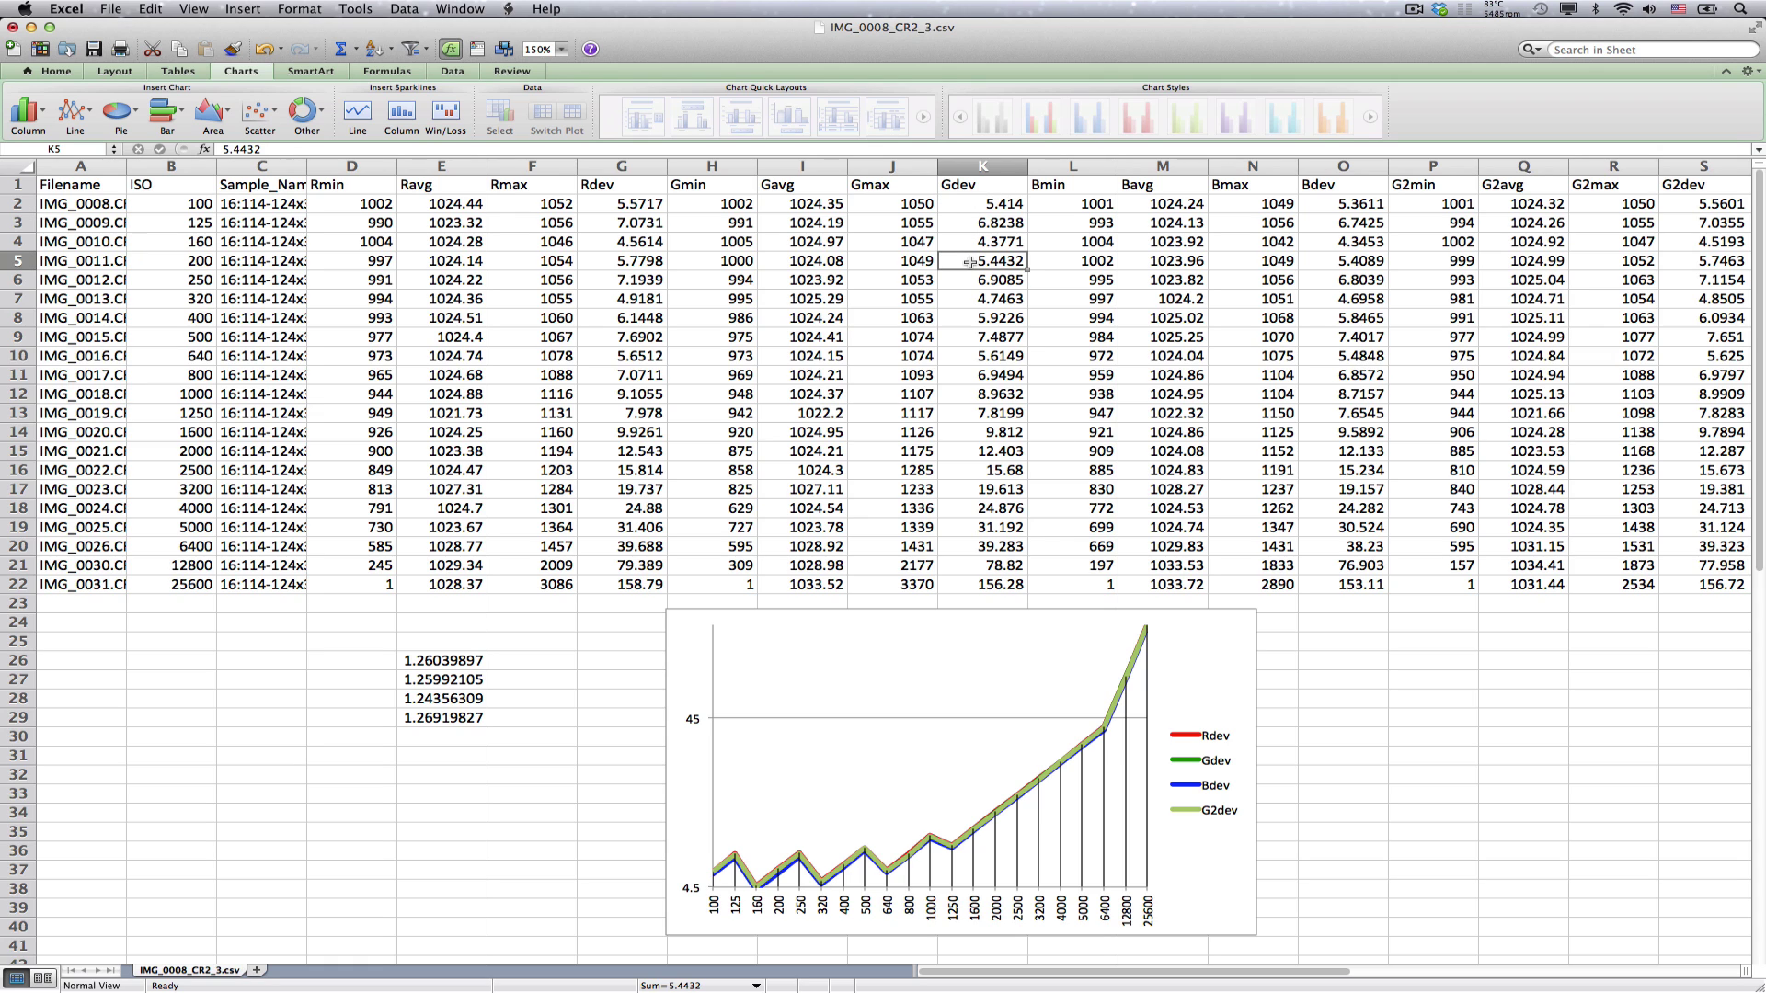
- Select cell K8 to inspect the ISO 400 Gdev value
{"action": "left_click", "coordinate": [970, 324]}
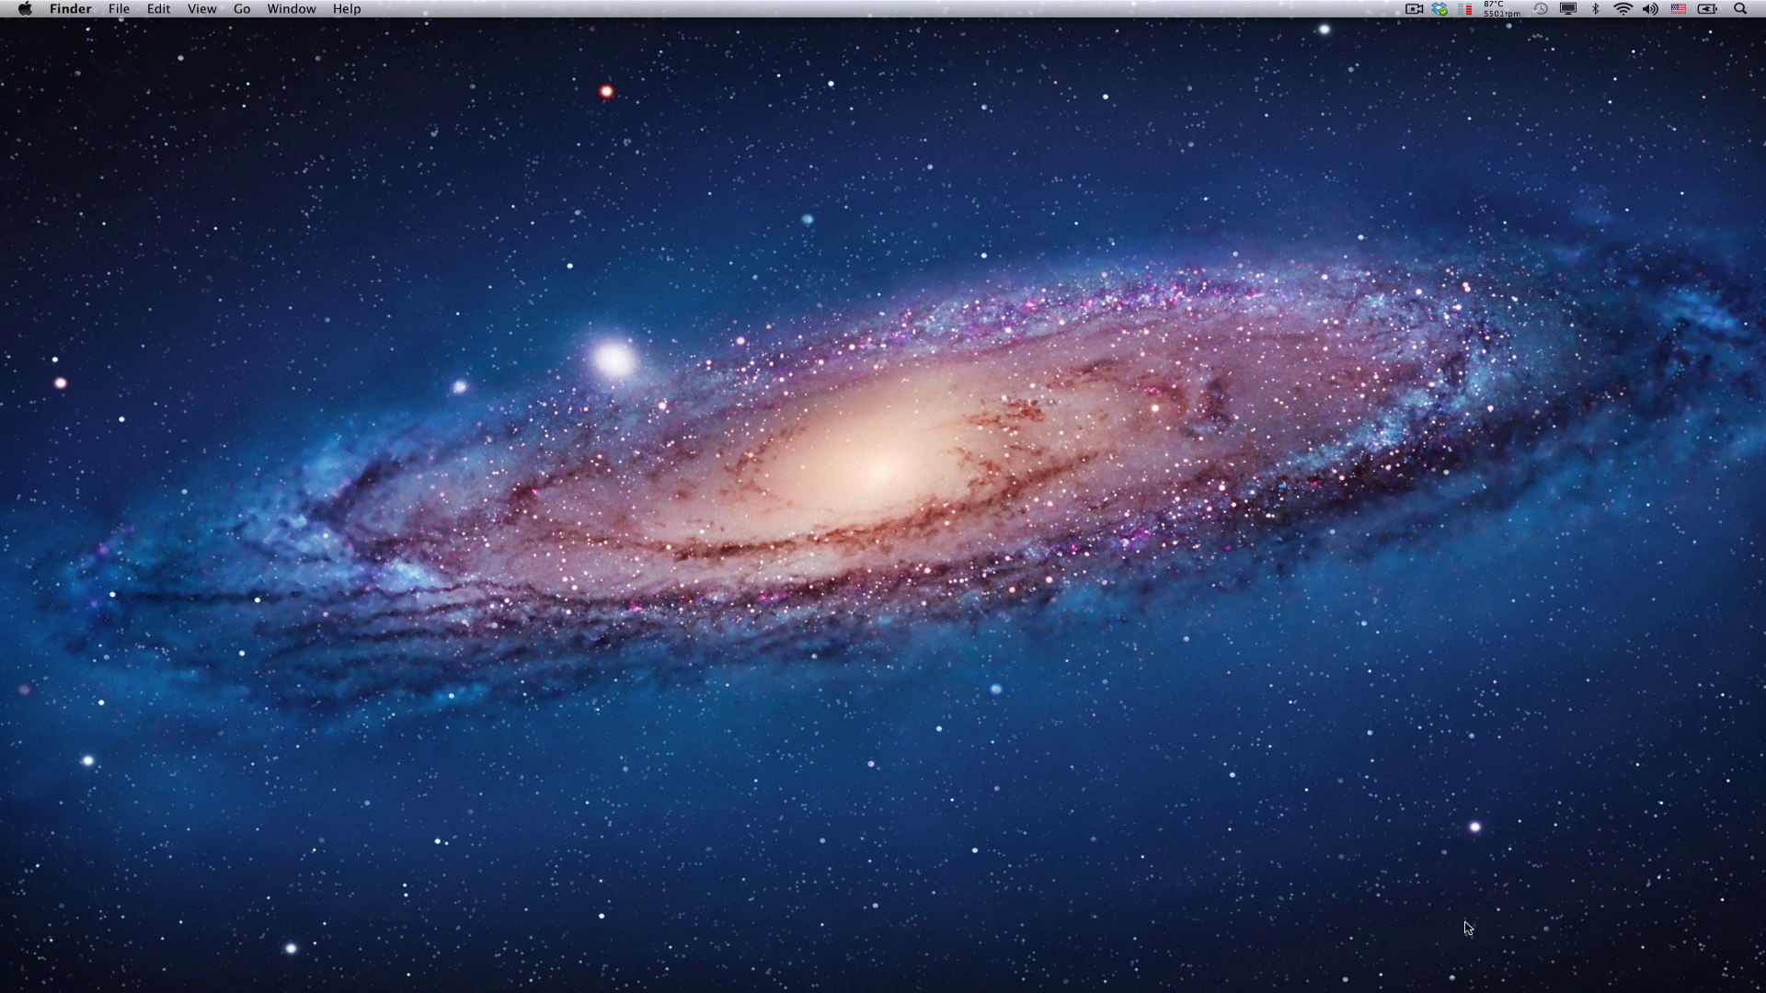
- Relaunch RawDigger and load the ISO 160 raw file IMG_0041.CR2 from Canon_5D2_ISO160vsISO200
{"action": "left_click", "coordinate": [1501, 987]}
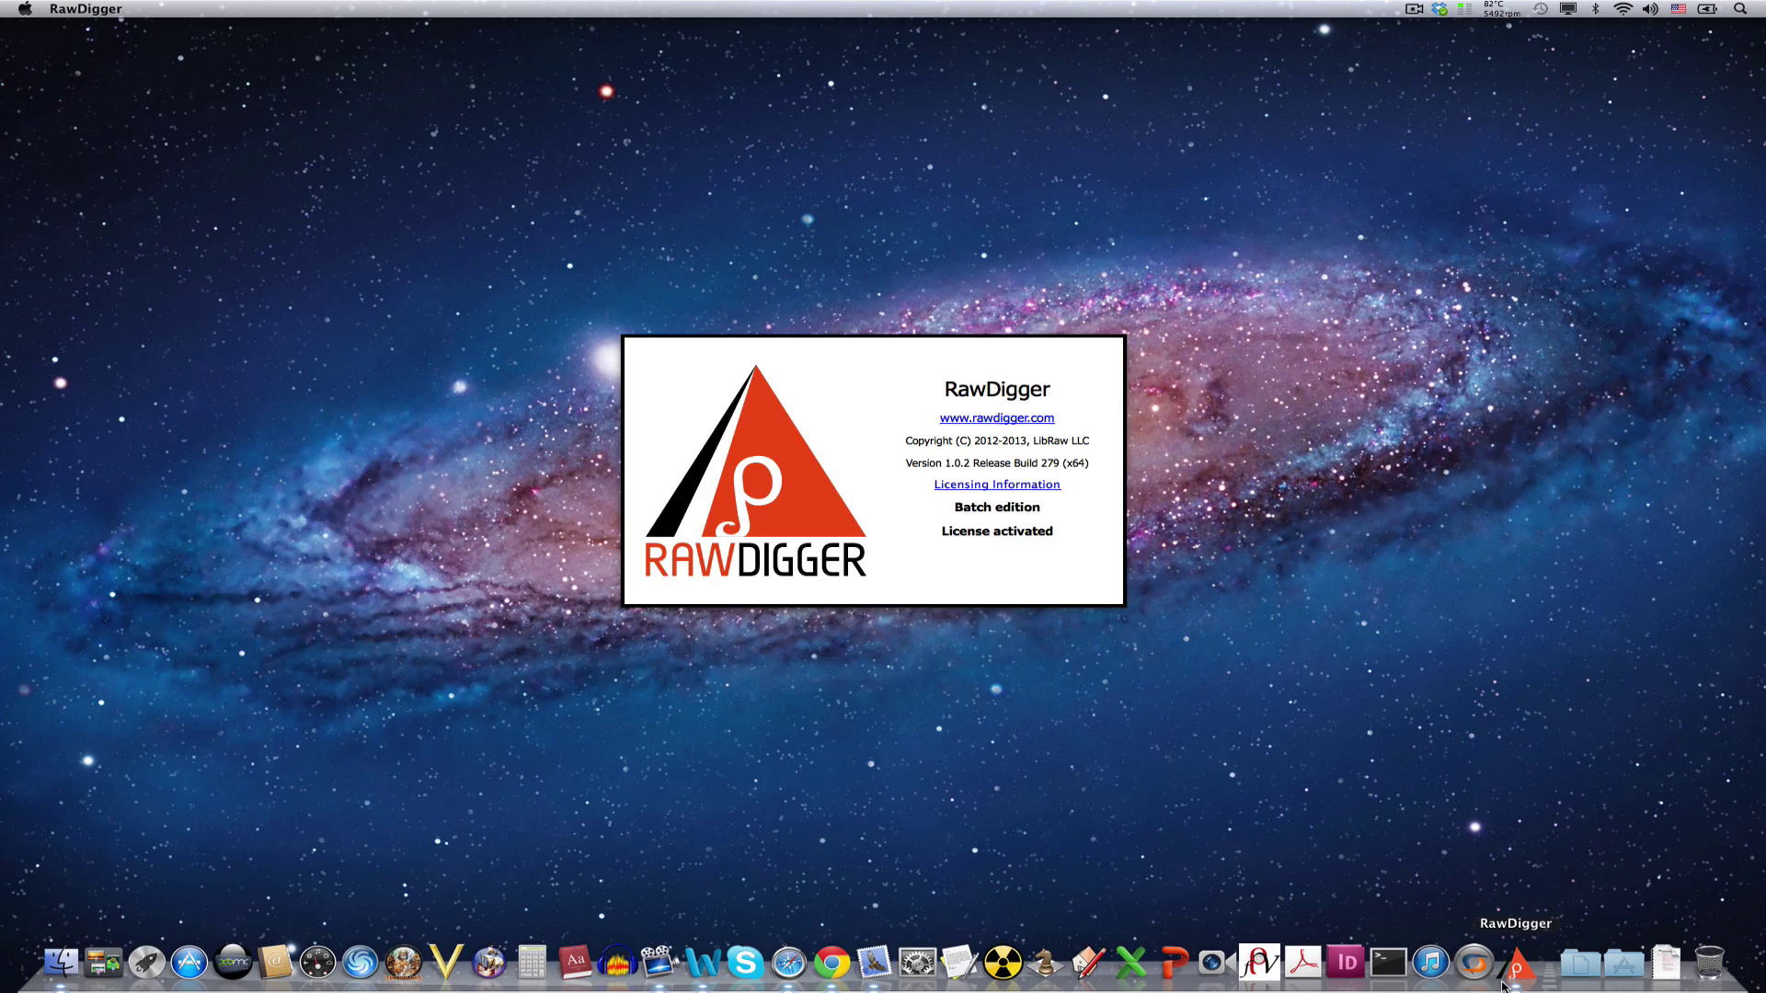
{"action": "key", "text": "super+o"}
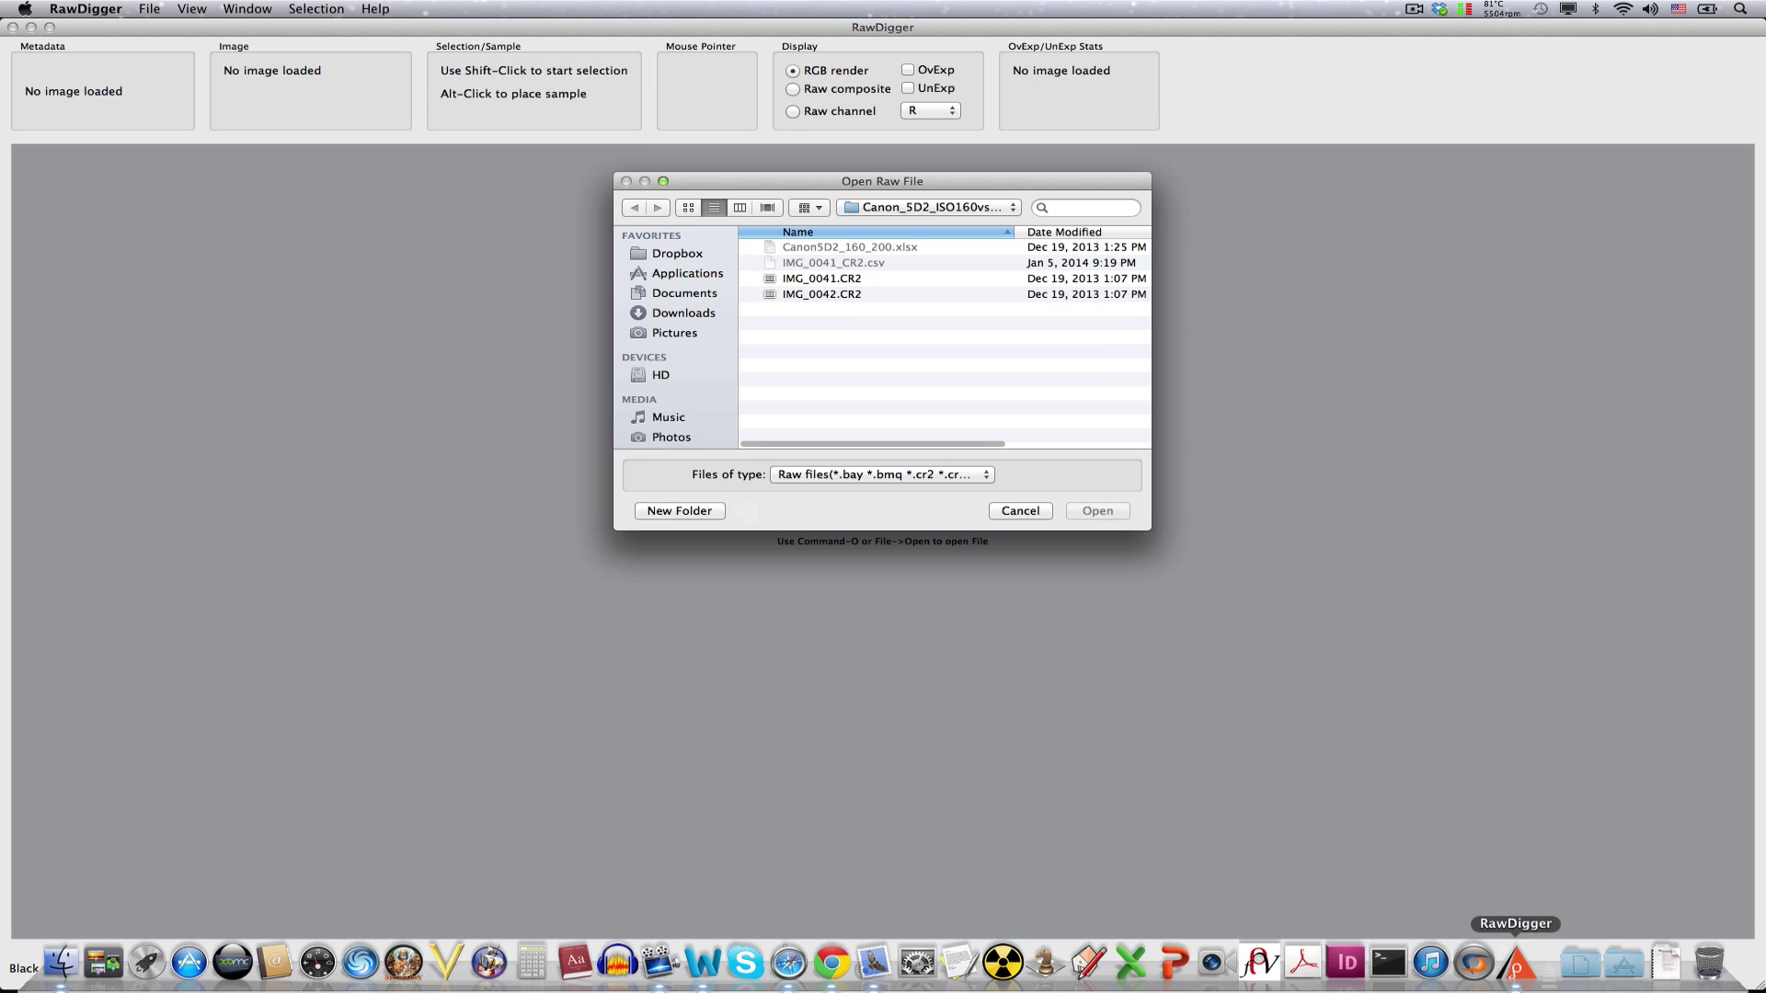
{"action": "left_click_drag", "start_coordinate": [845, 278], "coordinate": [505, 445]}
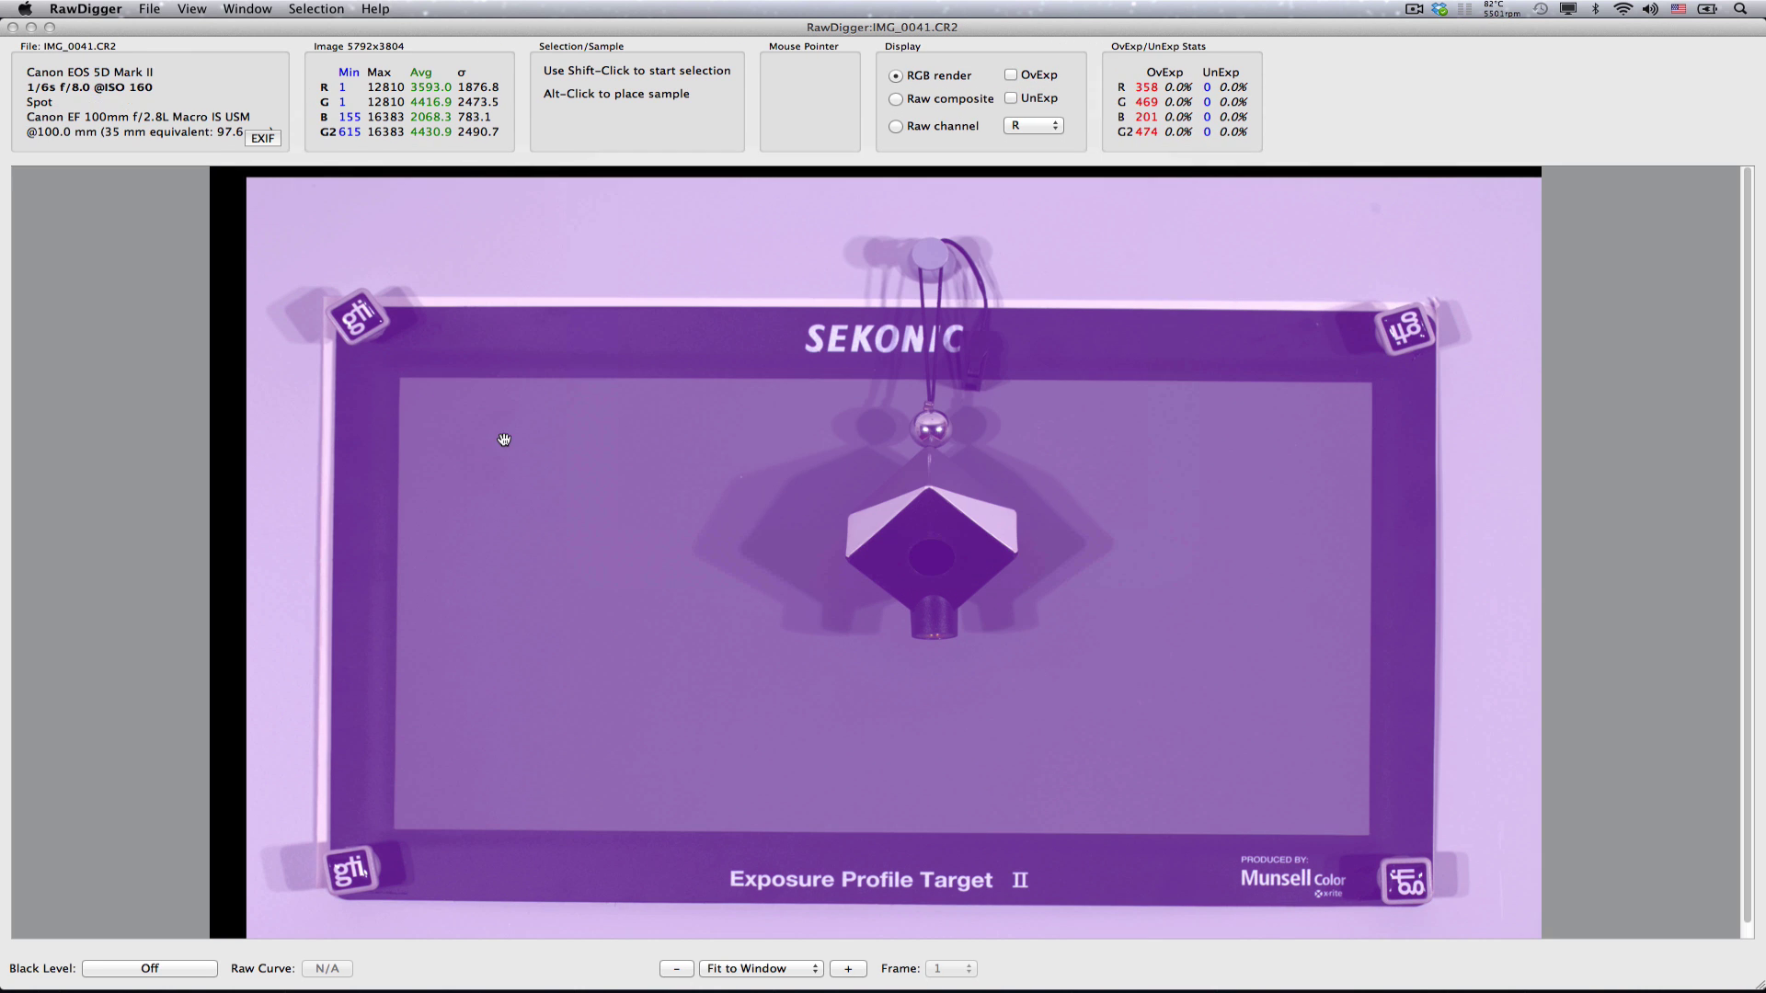
- Enable OvExp and place 66×66 samples on the diffuser centre and the pendant
{"action": "left_click", "coordinate": [1028, 73]}
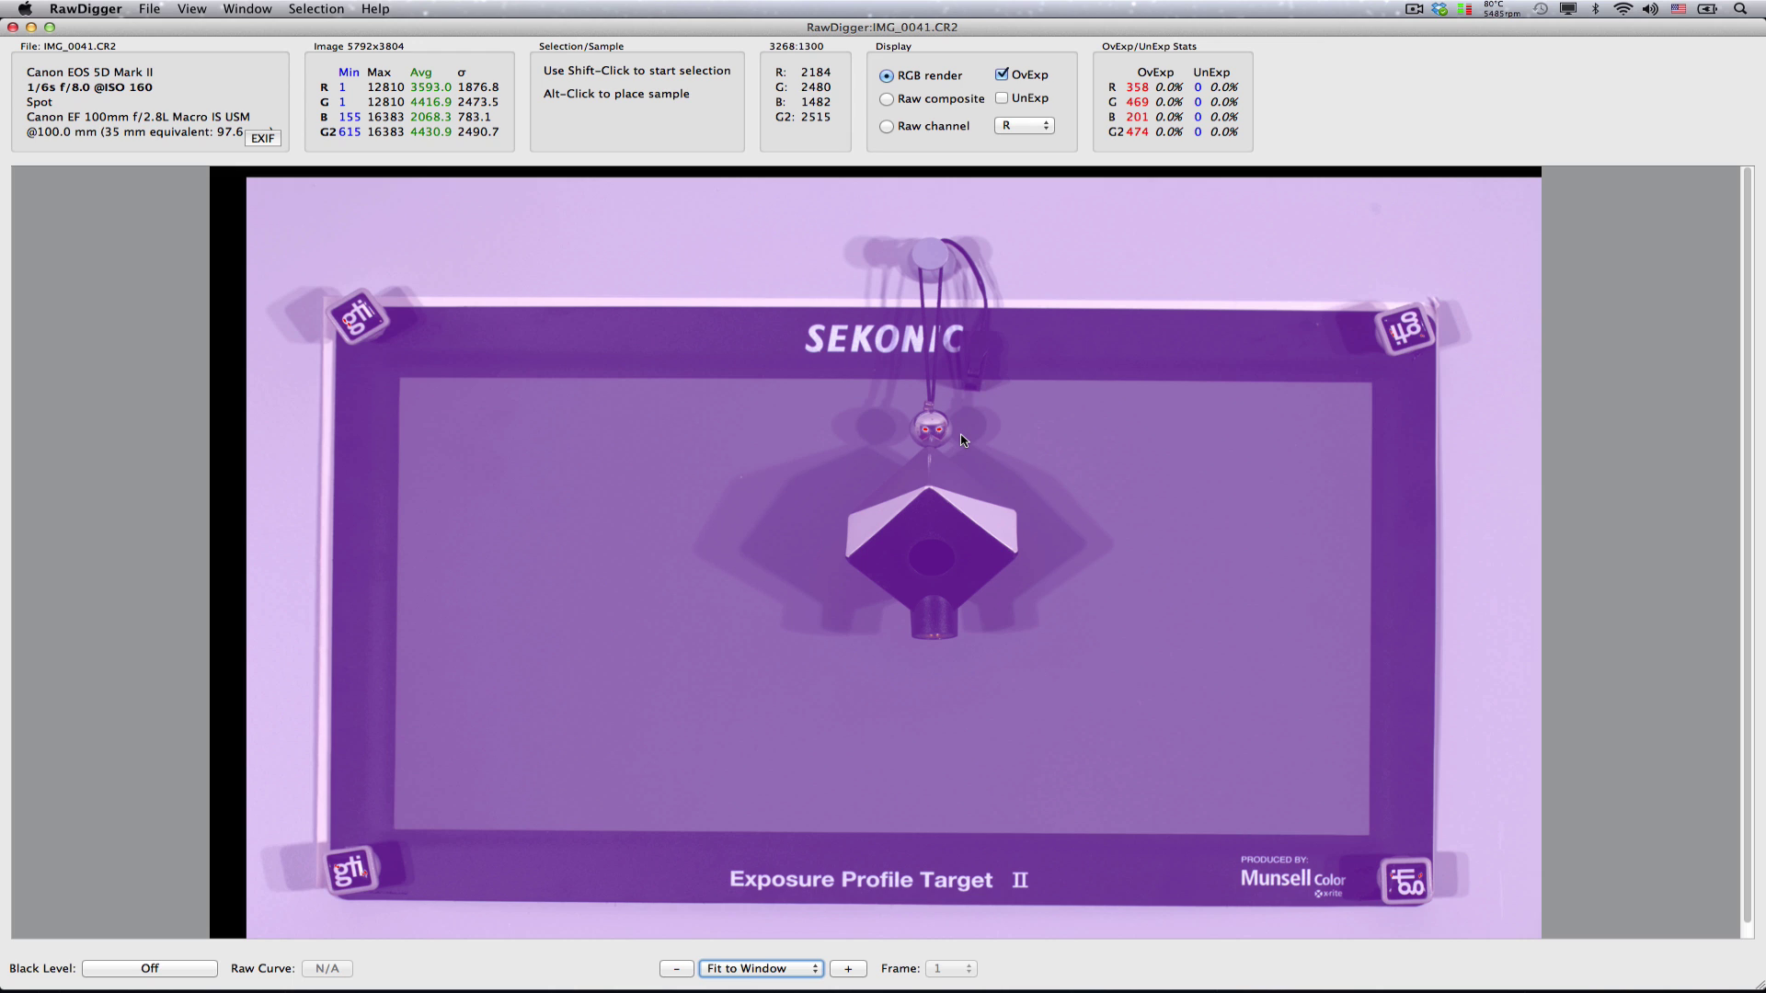
{"action": "left_click", "coordinate": [931, 559], "text": "alt"}
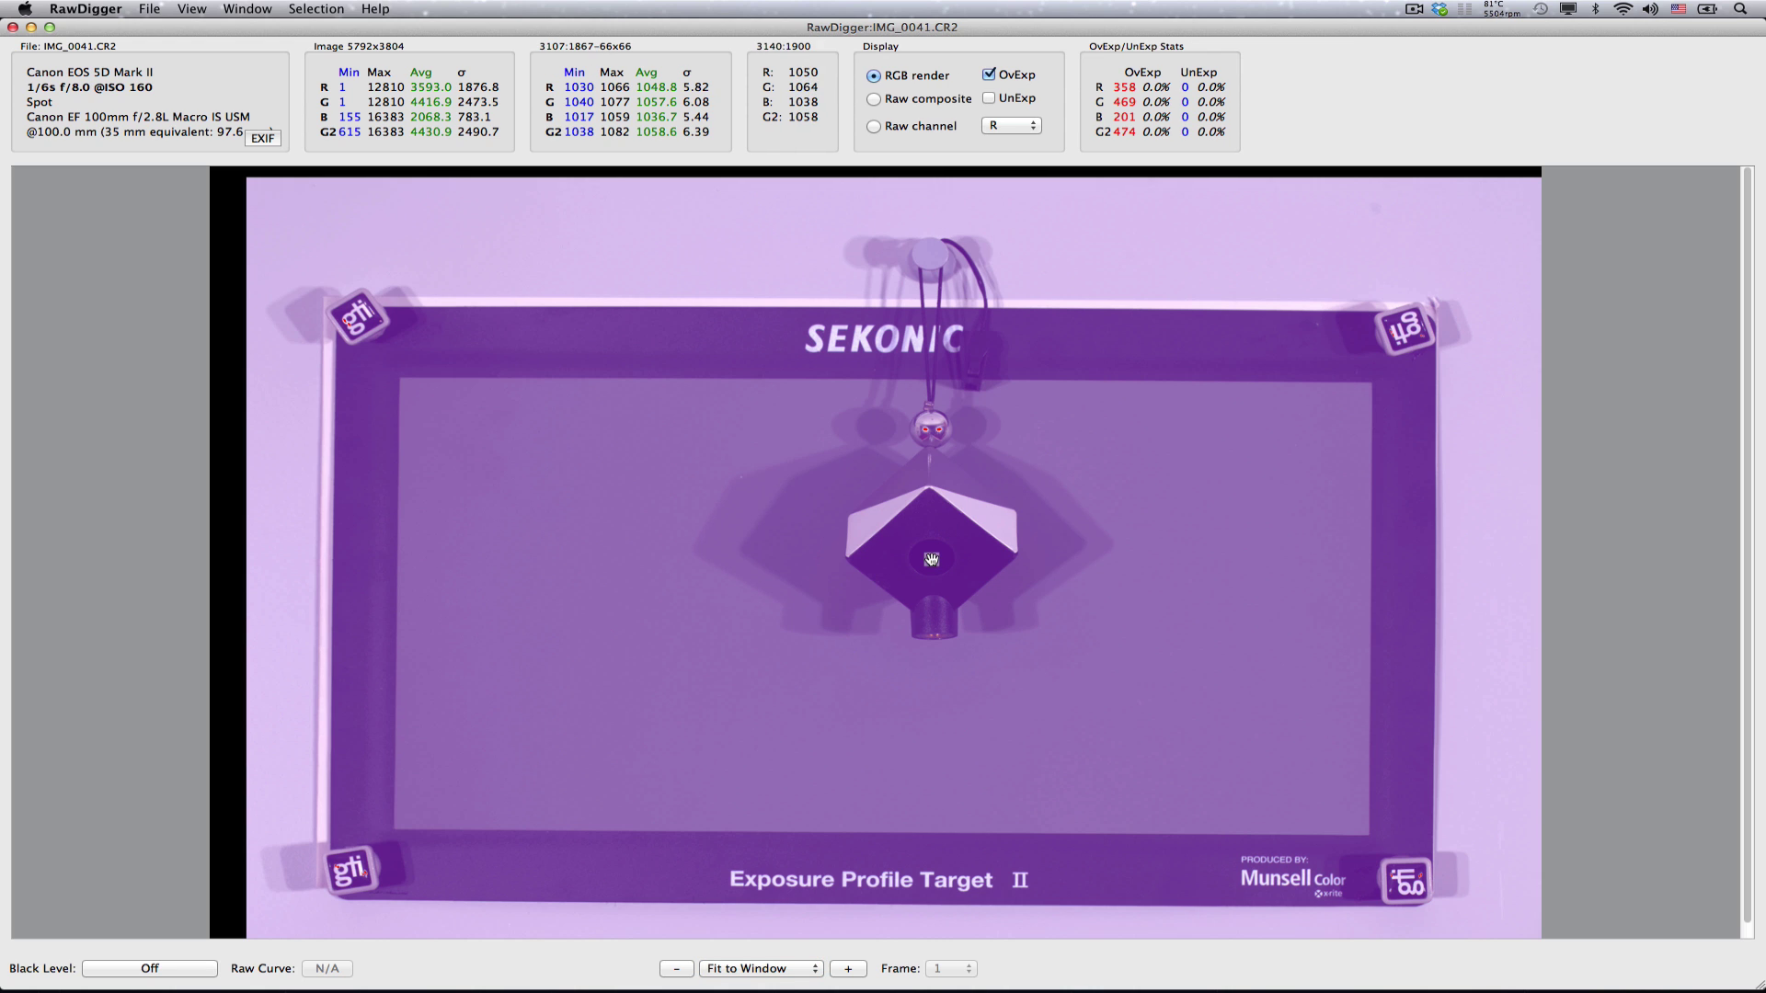
{"action": "left_click", "coordinate": [925, 429], "text": "alt"}
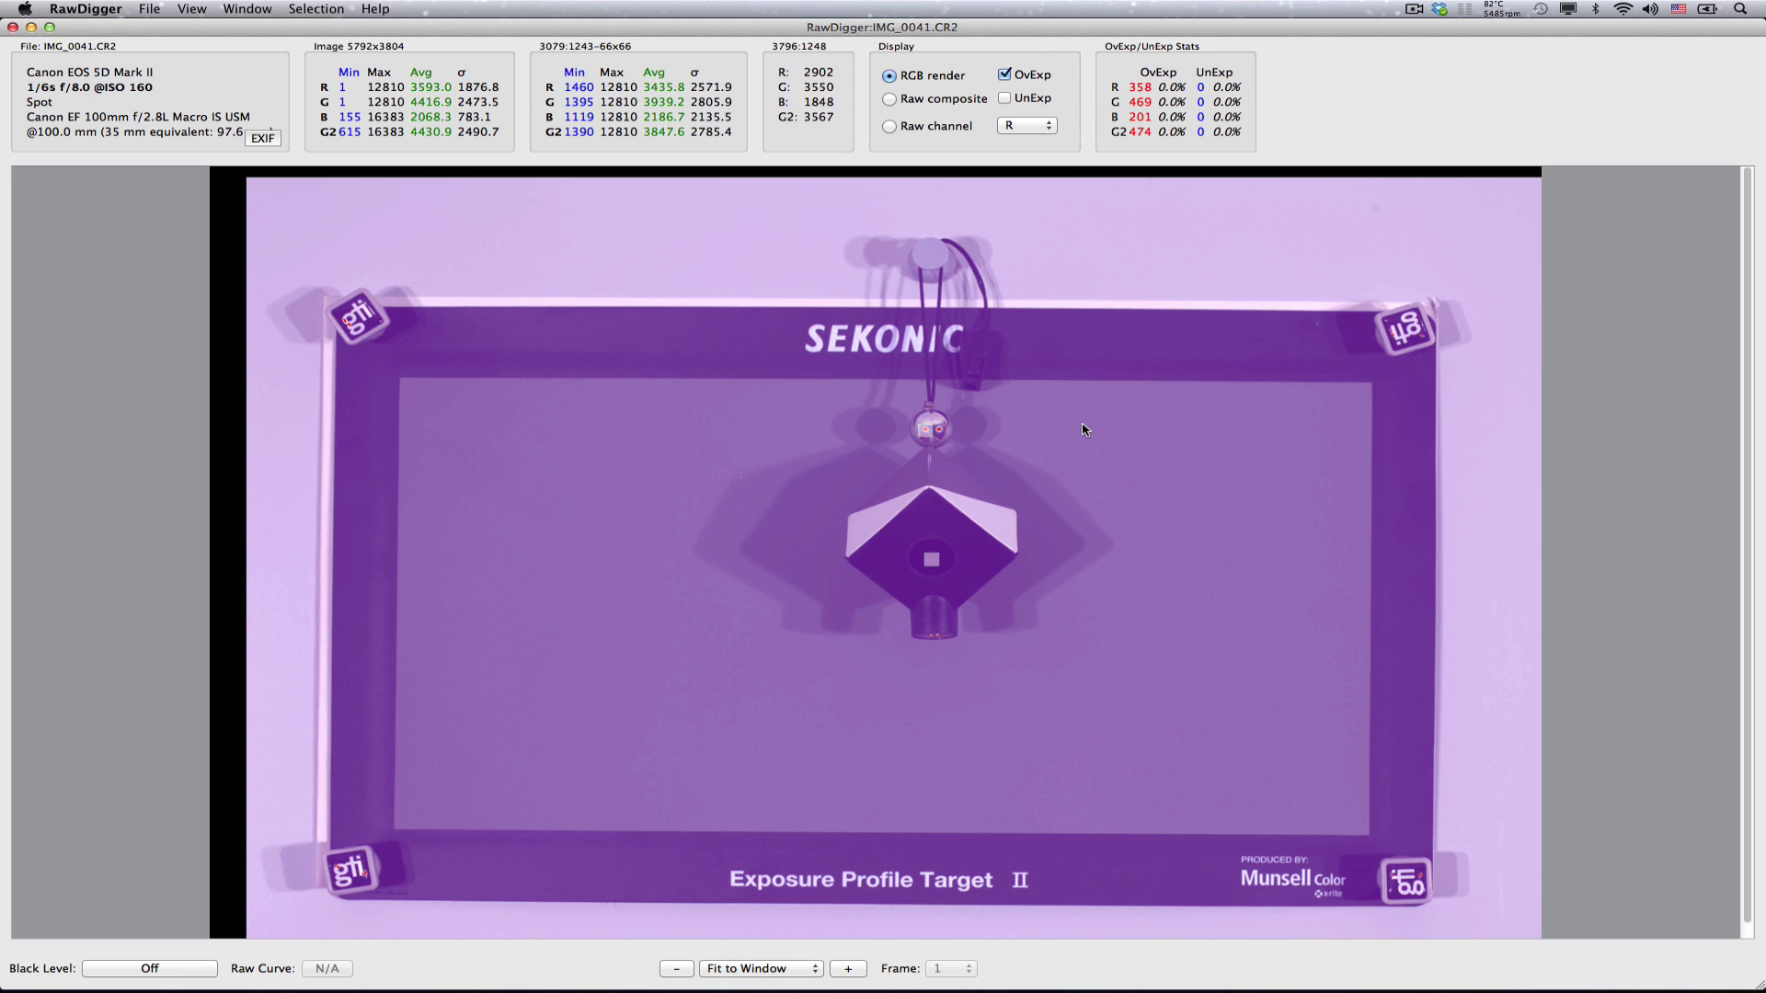
{"action": "left_click", "coordinate": [75, 8]}
- Confirm the 66x66 sampler size in the Misc Options preferences
{"action": "left_click", "coordinate": [101, 53]}
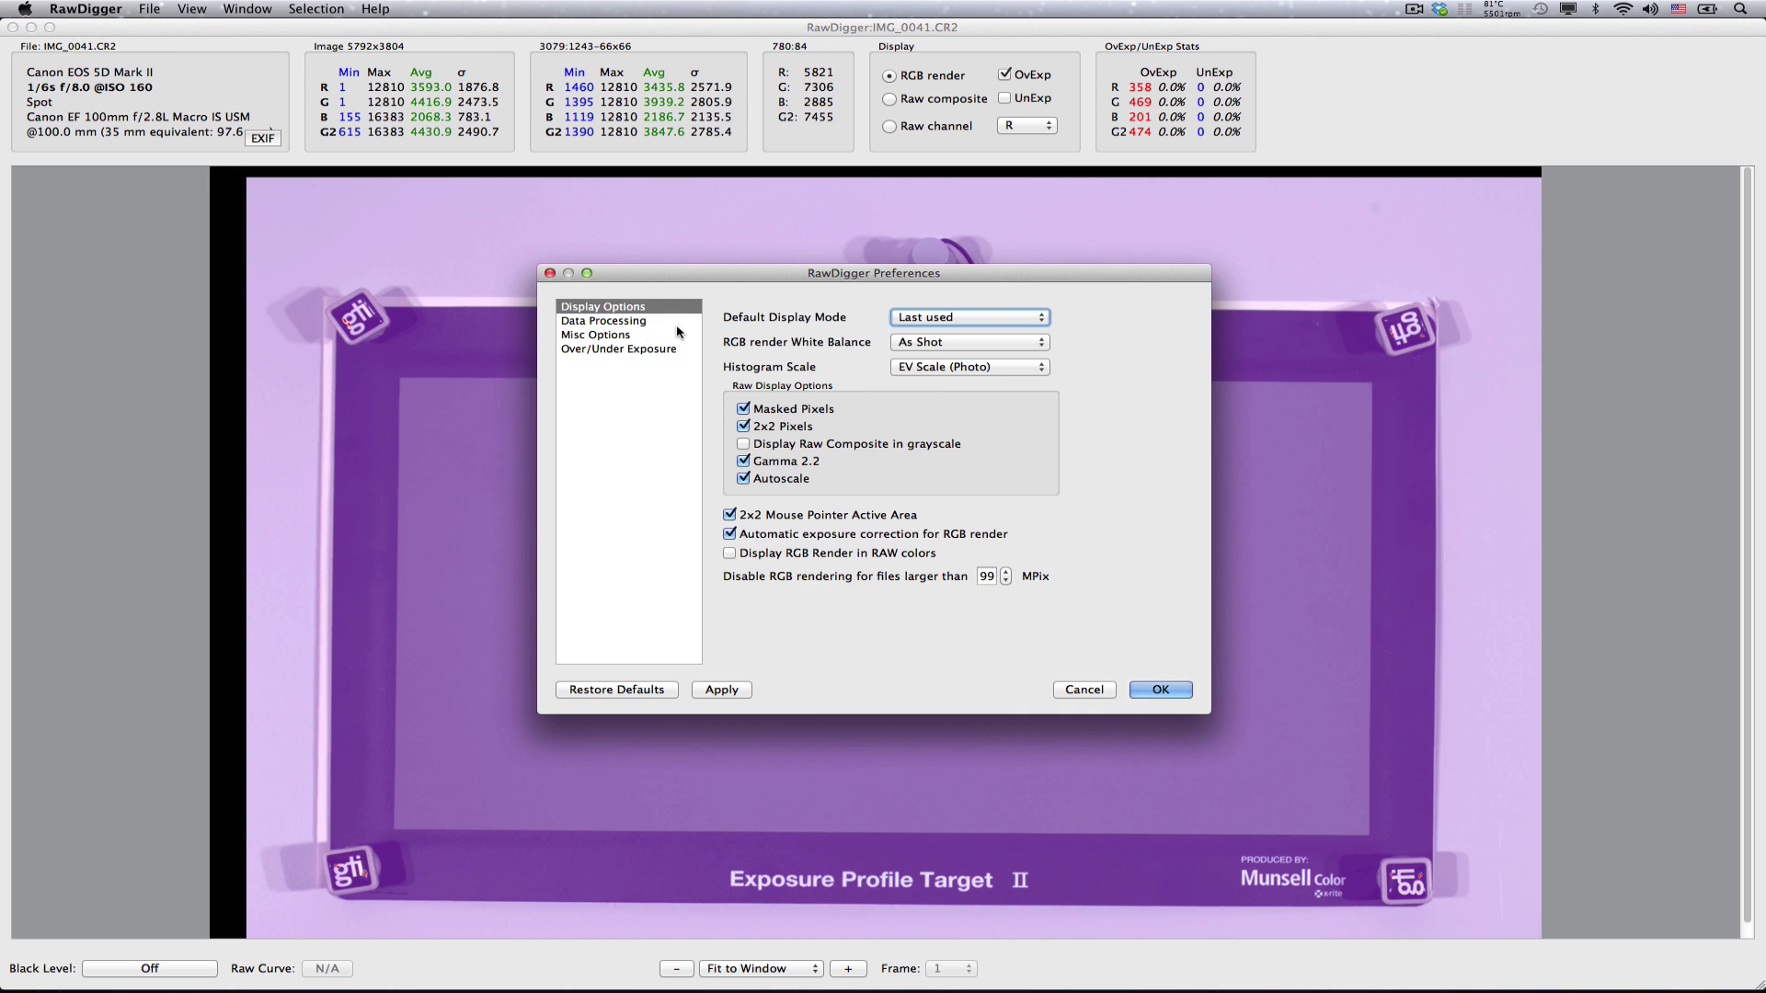
{"action": "left_click", "coordinate": [647, 337]}
{"action": "left_click", "coordinate": [978, 560]}
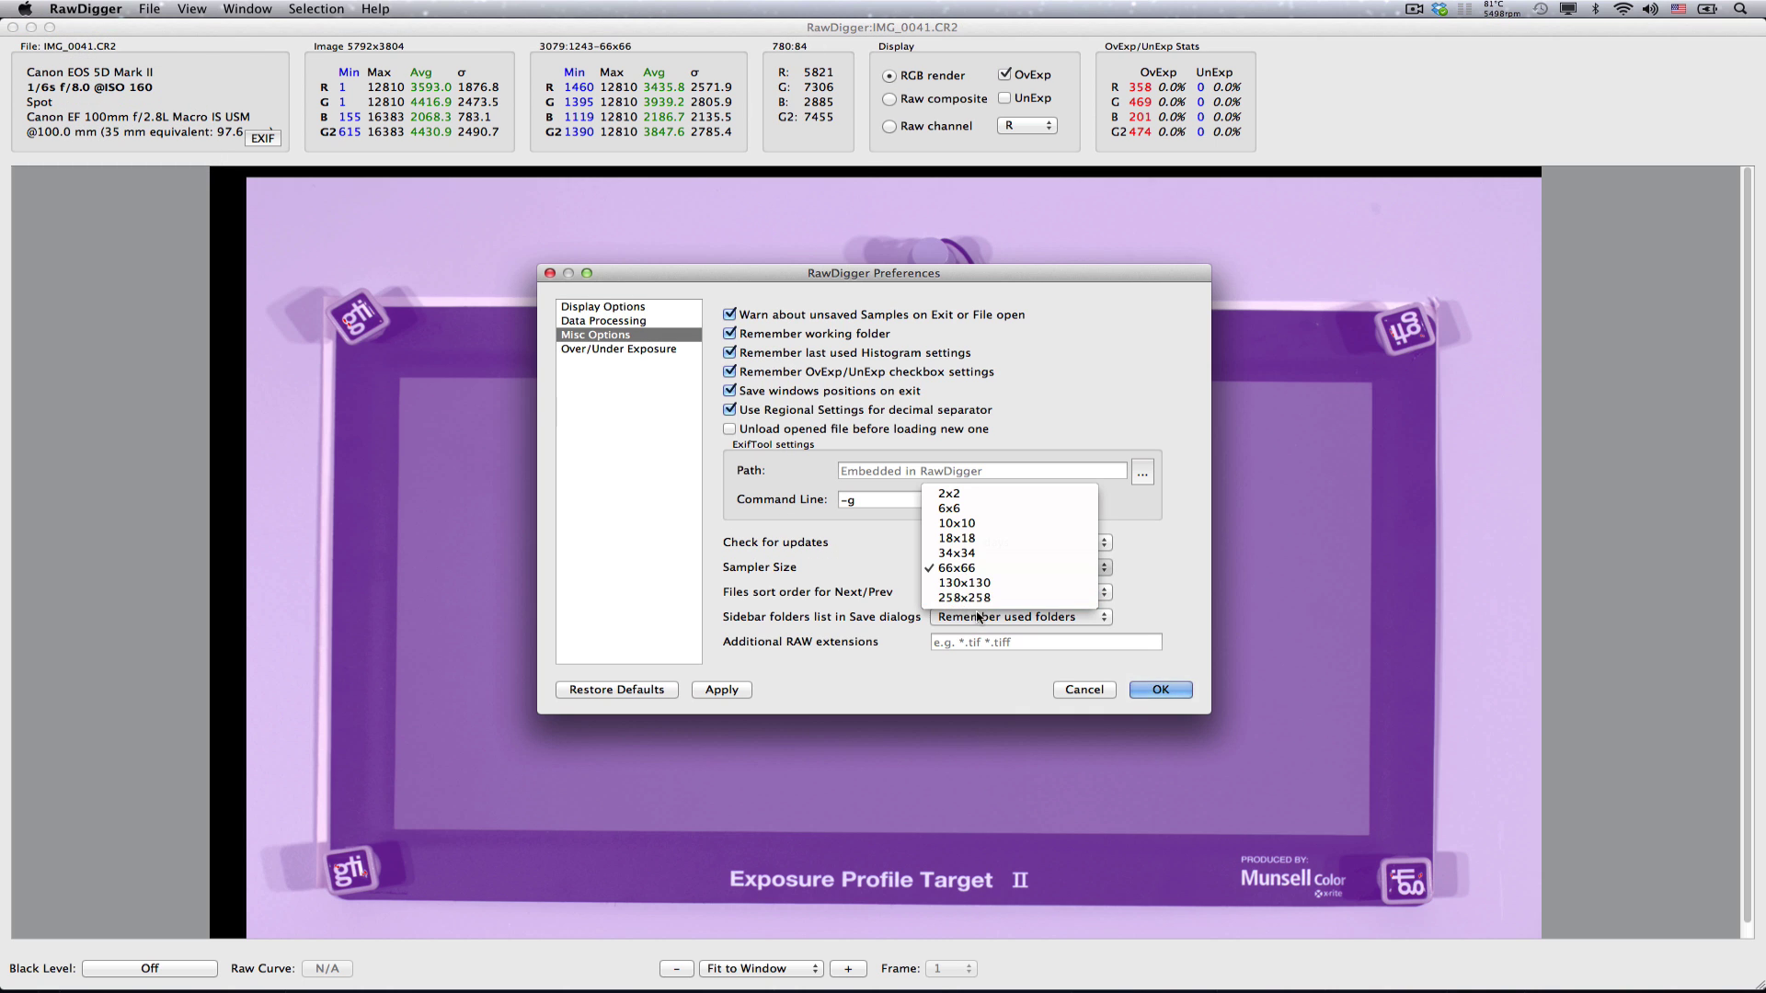
{"action": "left_click", "coordinate": [1087, 626]}
{"action": "left_click", "coordinate": [1158, 691]}
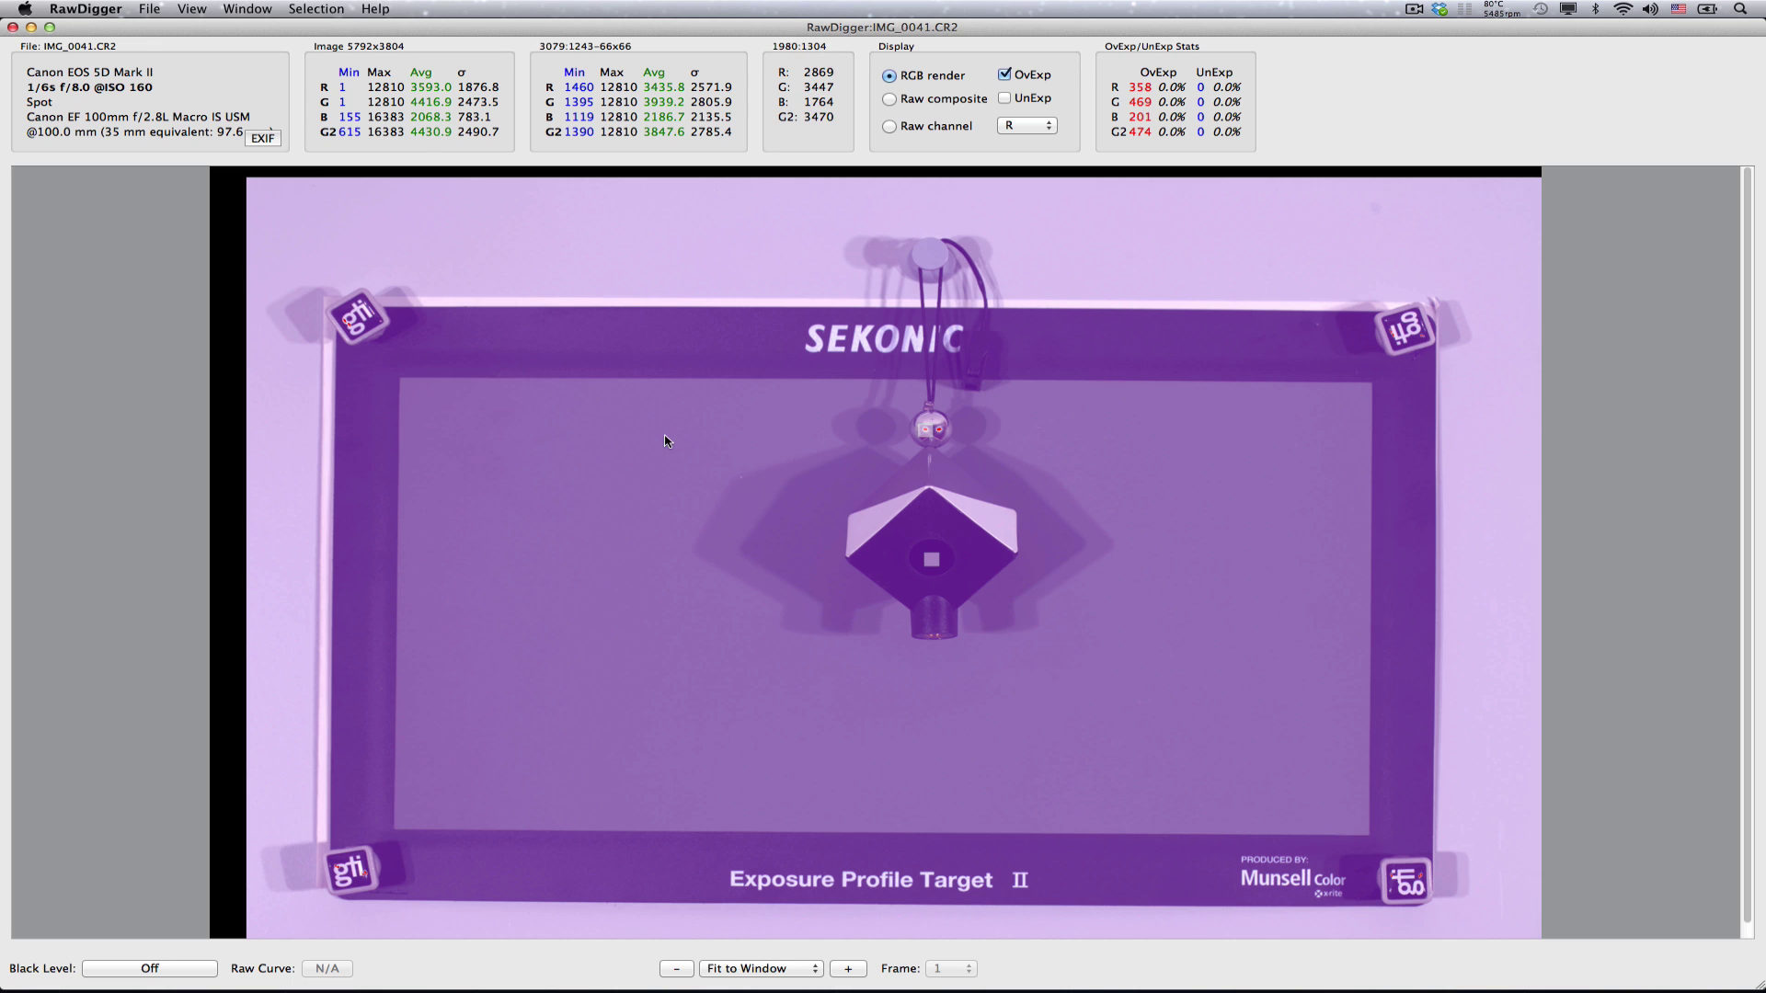
- Save the samples as IMG_0041_CR2_2.csv, then append the ISO 200 IMG_0042 samples to it
{"action": "left_click", "coordinate": [261, 10]}
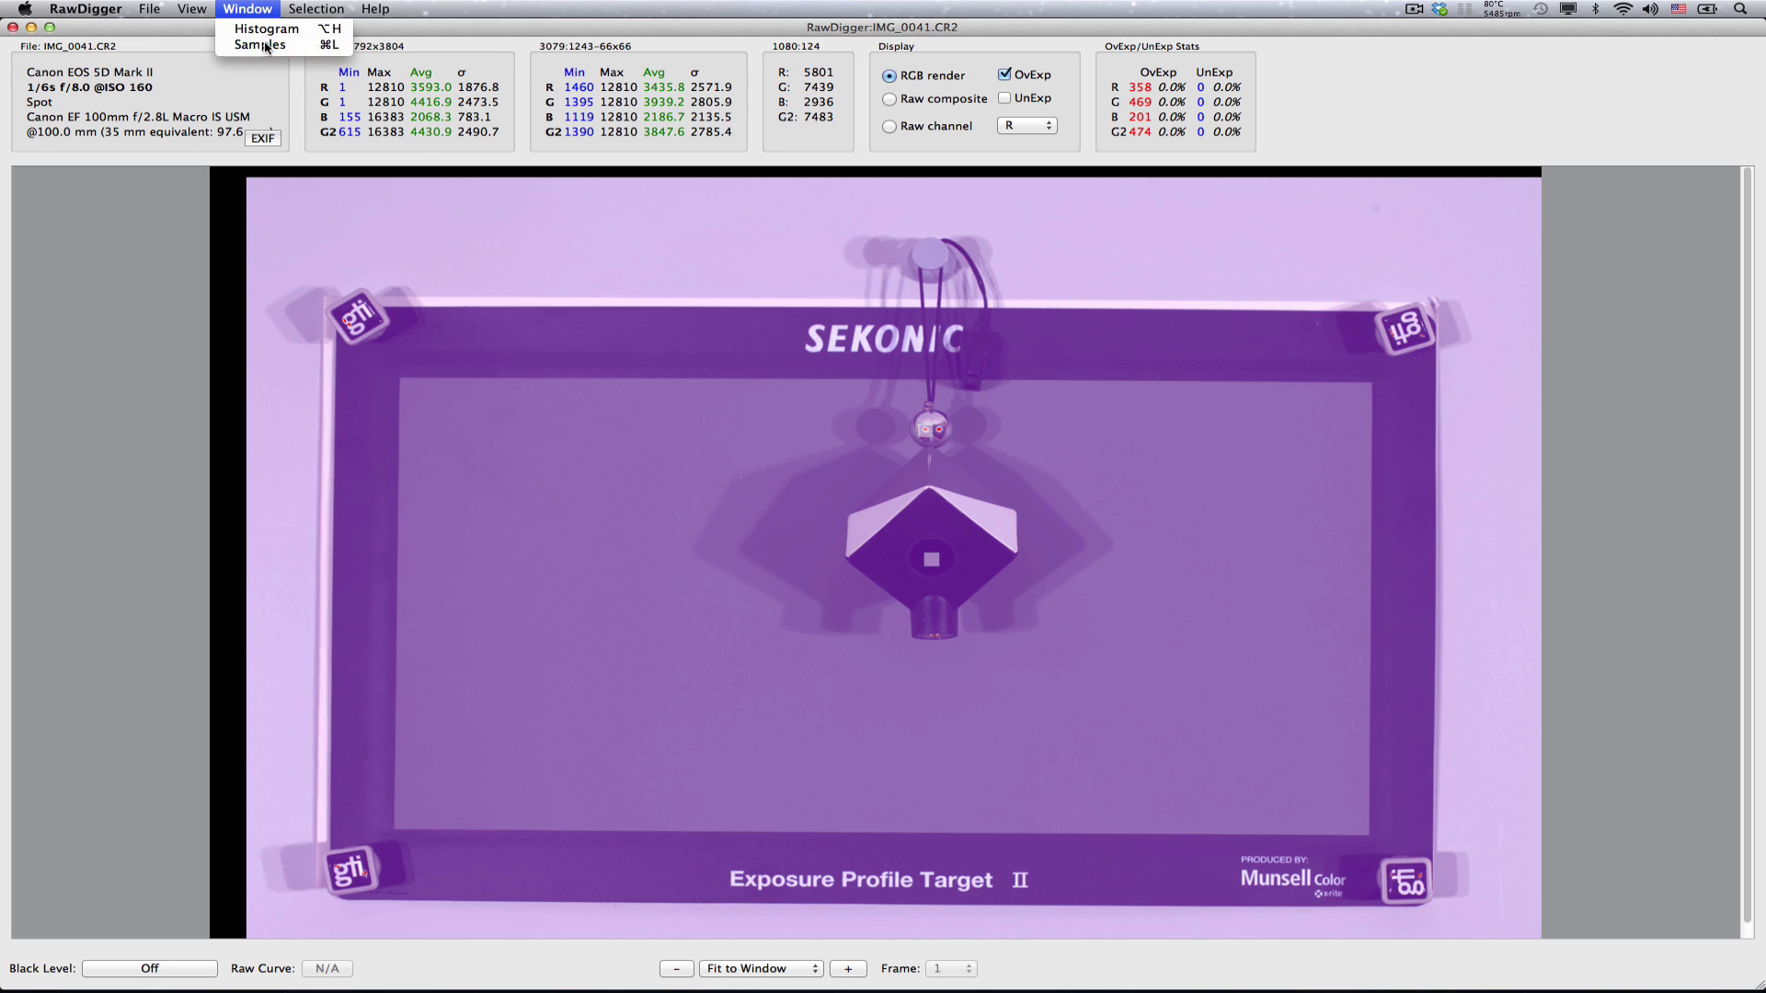
{"action": "left_click", "coordinate": [261, 44]}
{"action": "left_click", "coordinate": [750, 260]}
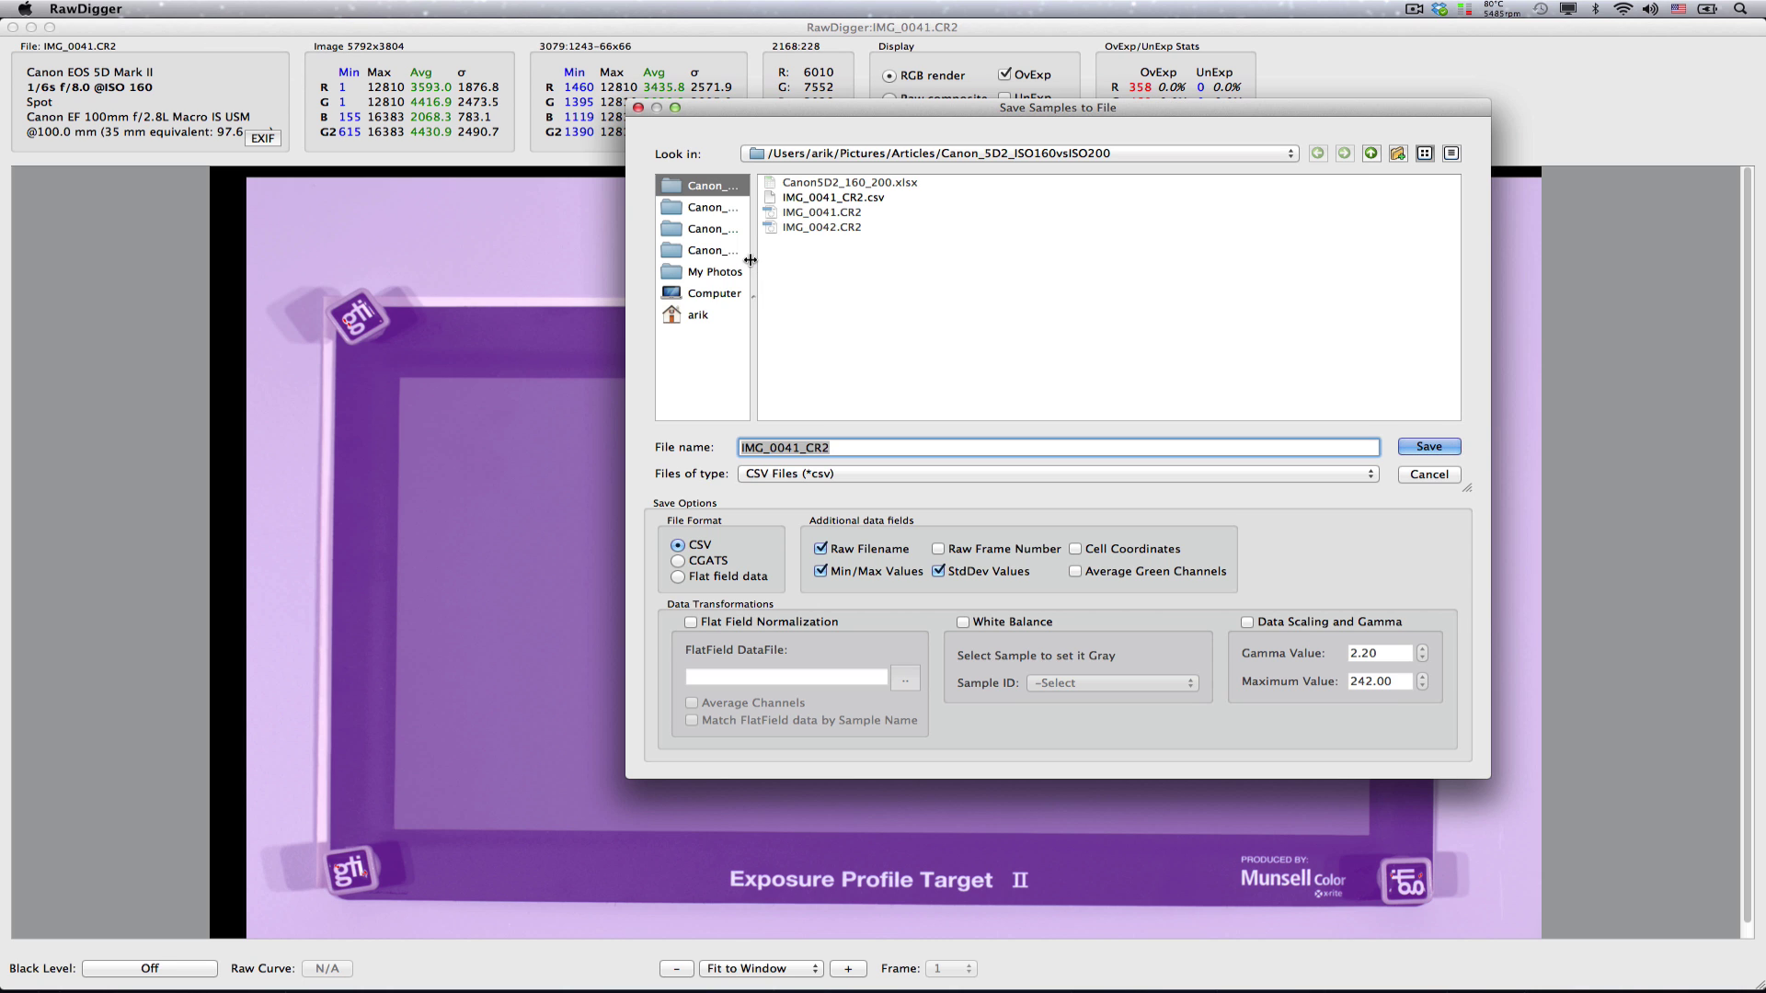
{"action": "key", "text": "Right"}
{"action": "type", "text": "_2"}
{"action": "key", "text": "Return"}
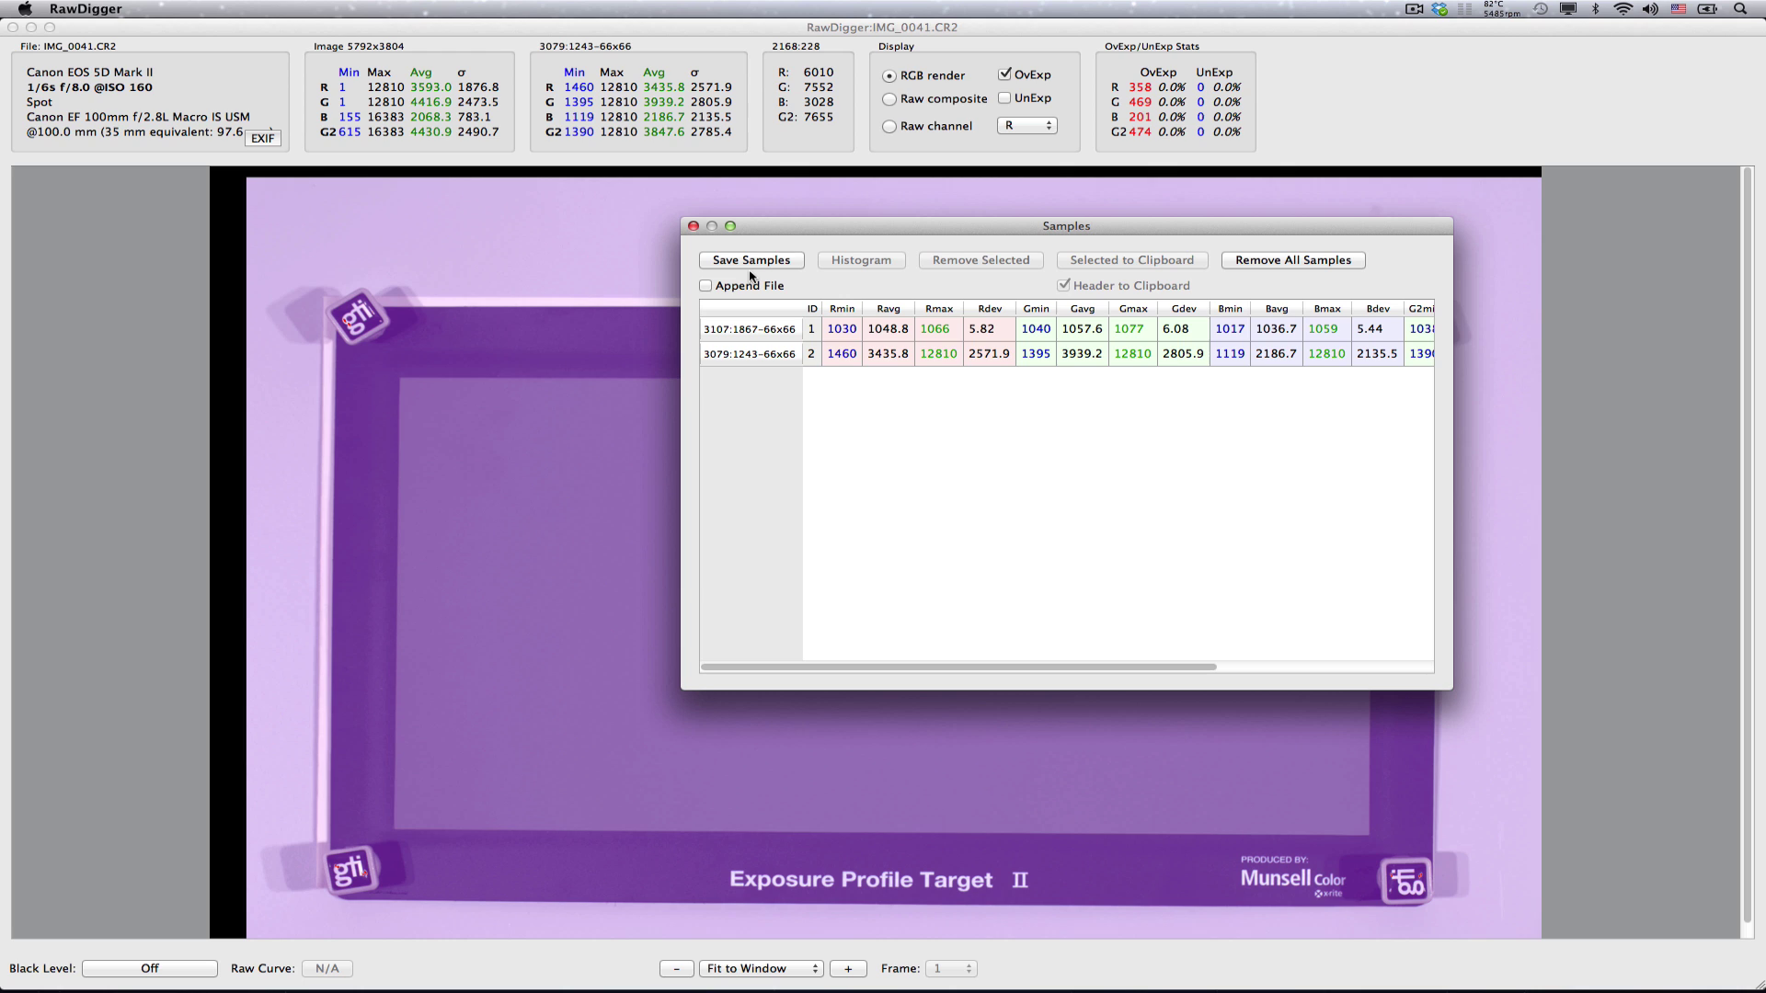
{"action": "left_click", "coordinate": [750, 284]}
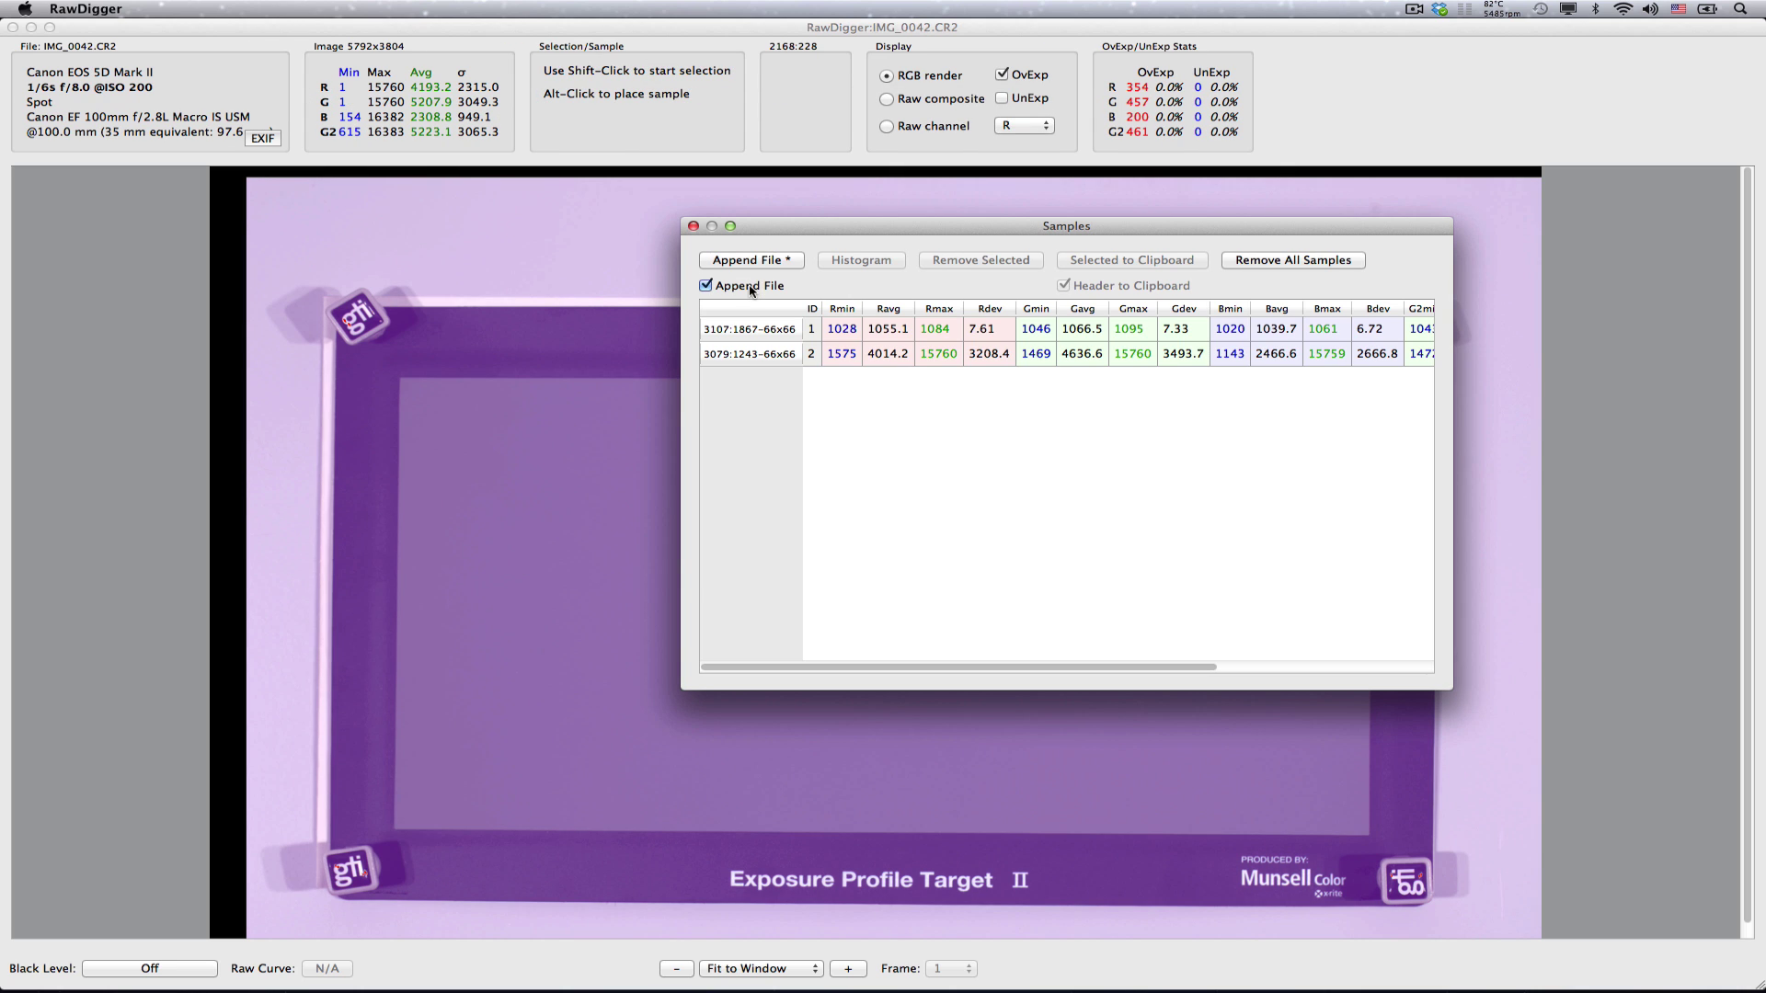
{"action": "left_click", "coordinate": [775, 262]}
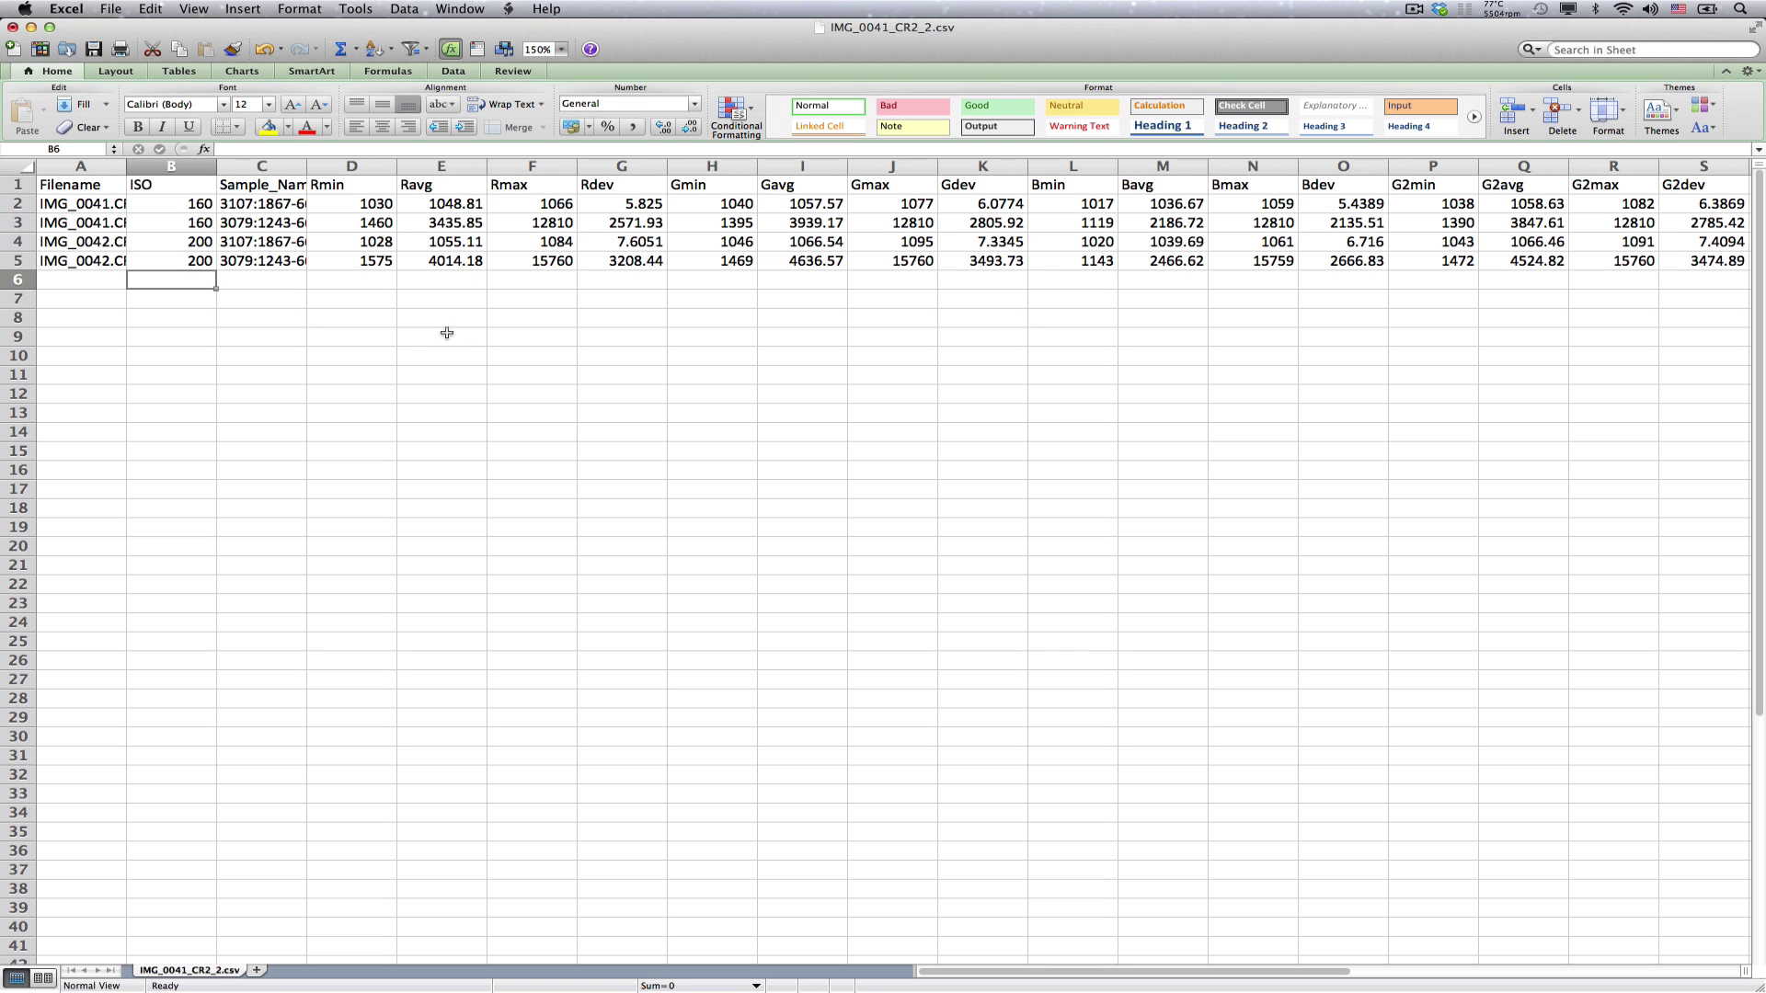
- Enter =J3/K2 in E8 for the ISO 160 saturation-to-noise ratio (2107.80926)
{"action": "left_click", "coordinate": [437, 325]}
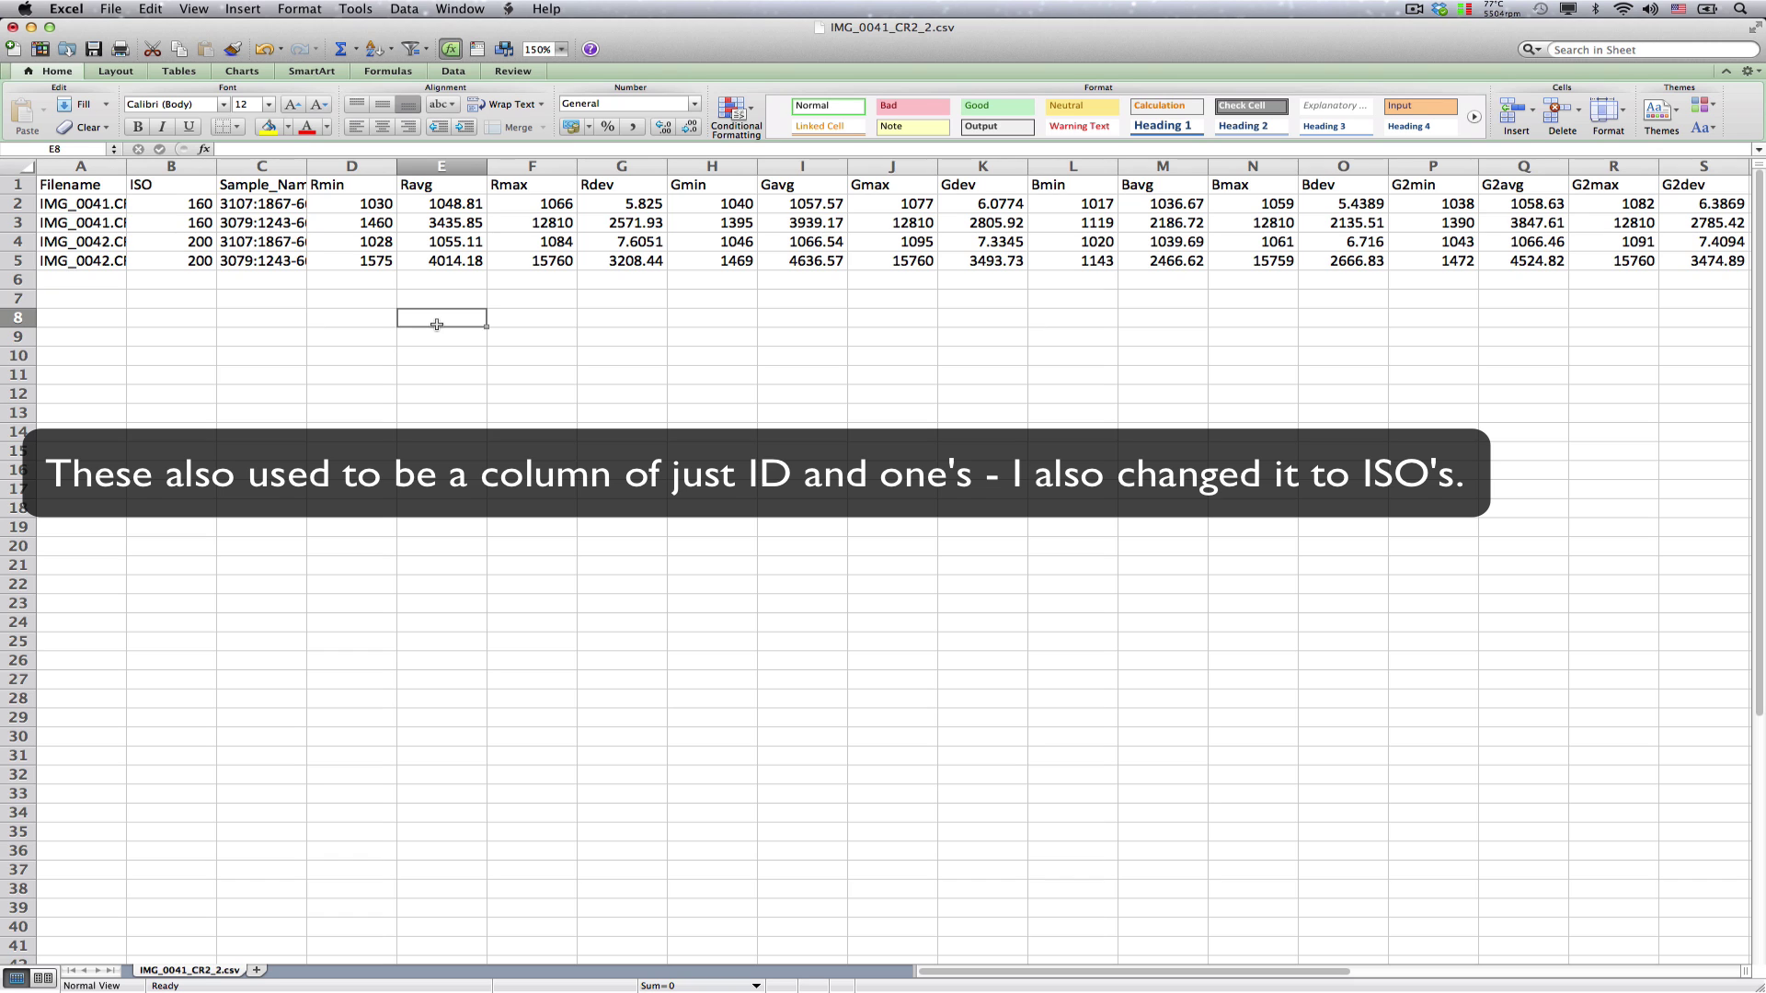
{"action": "type", "text": "="}
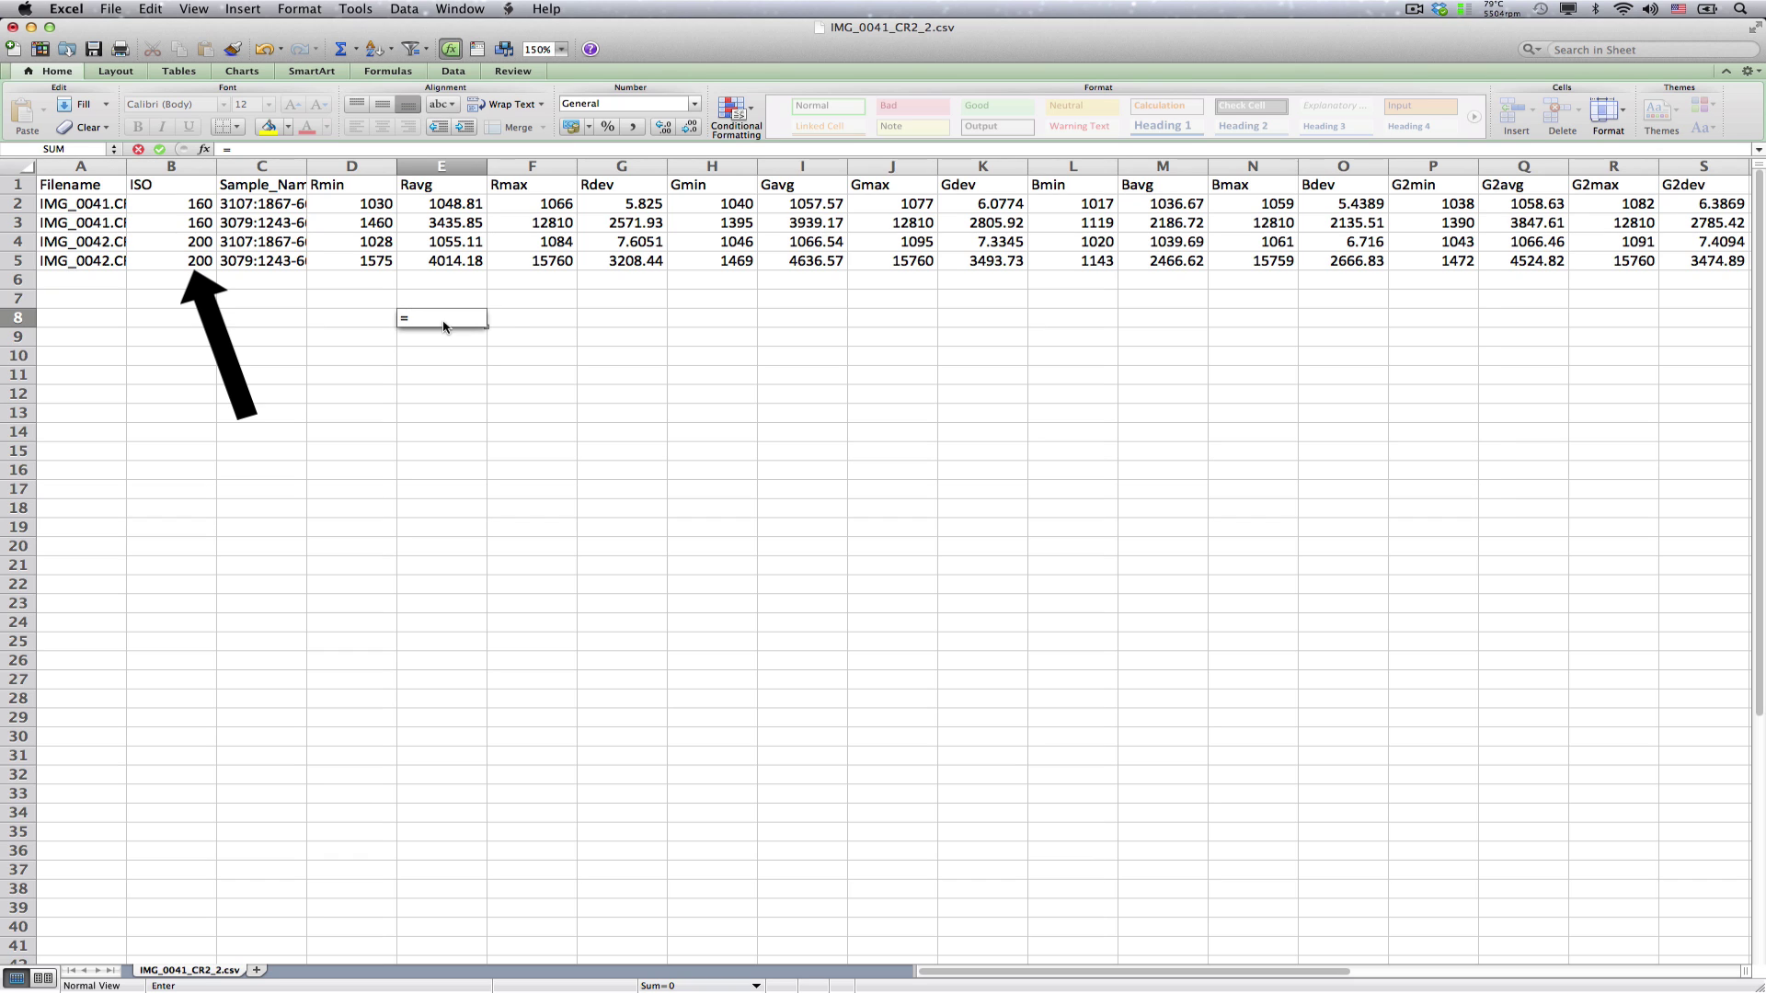
{"action": "left_click", "coordinate": [904, 225]}
{"action": "type", "text": "/"}
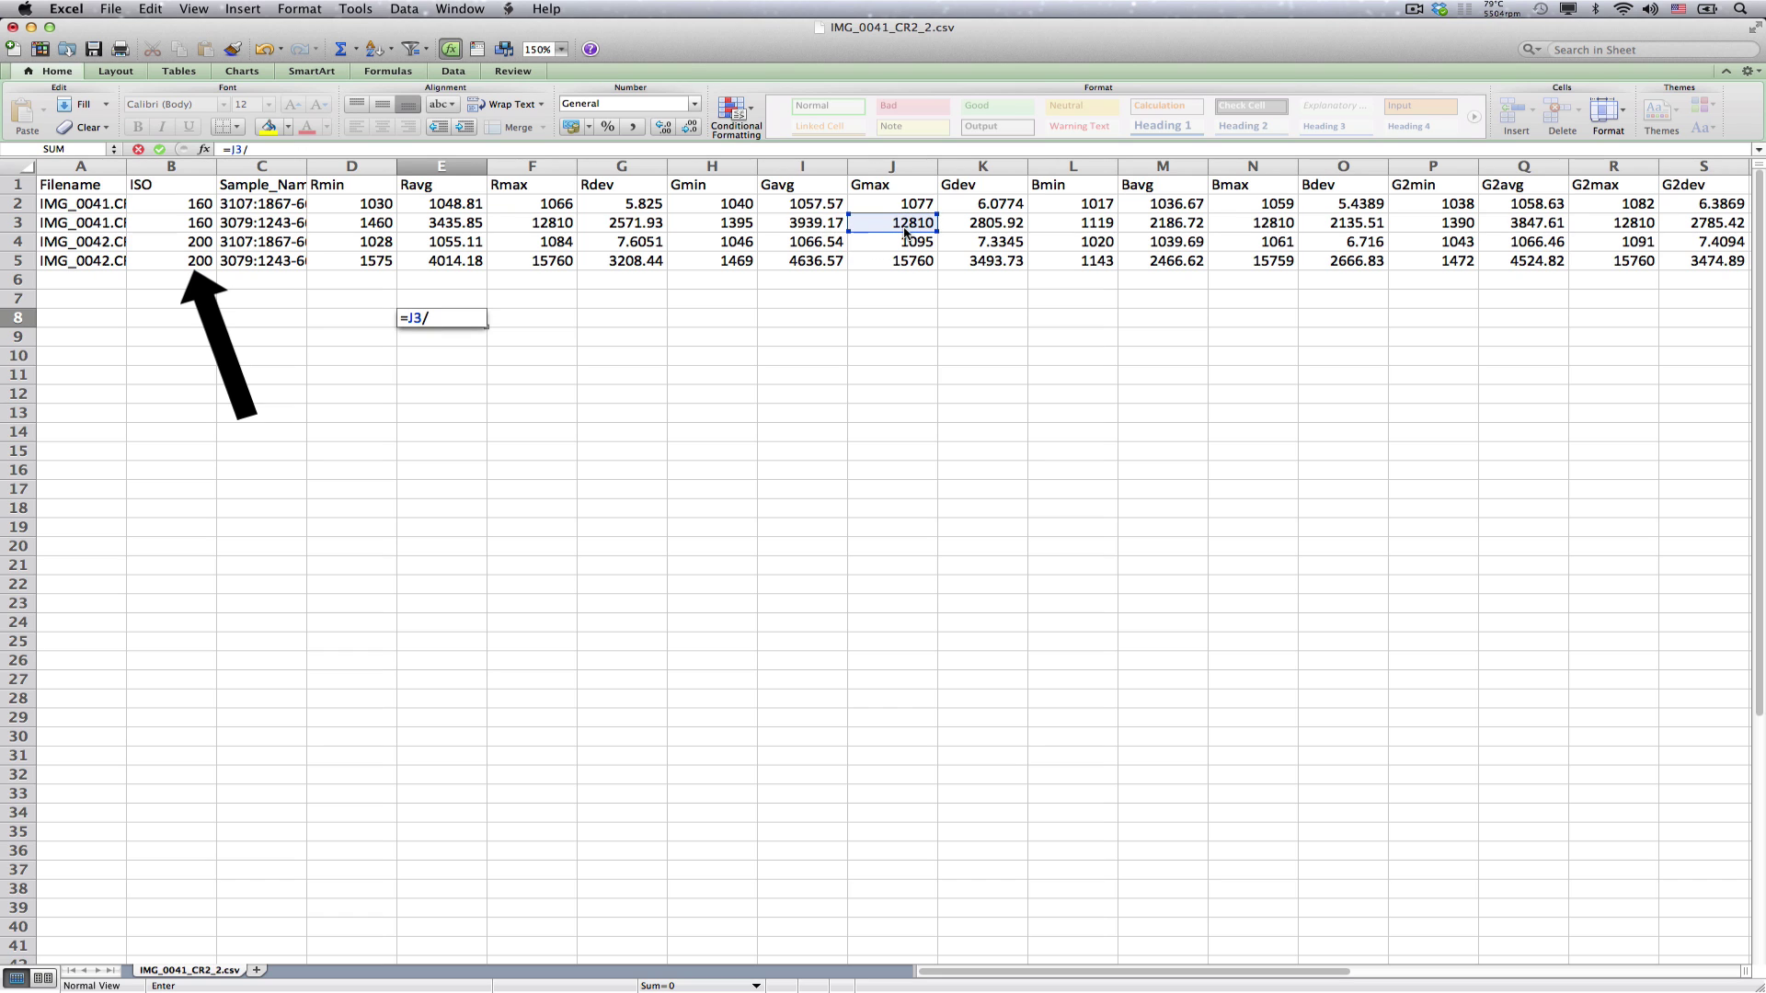
{"action": "left_click", "coordinate": [986, 204]}
{"action": "key", "text": "Return"}
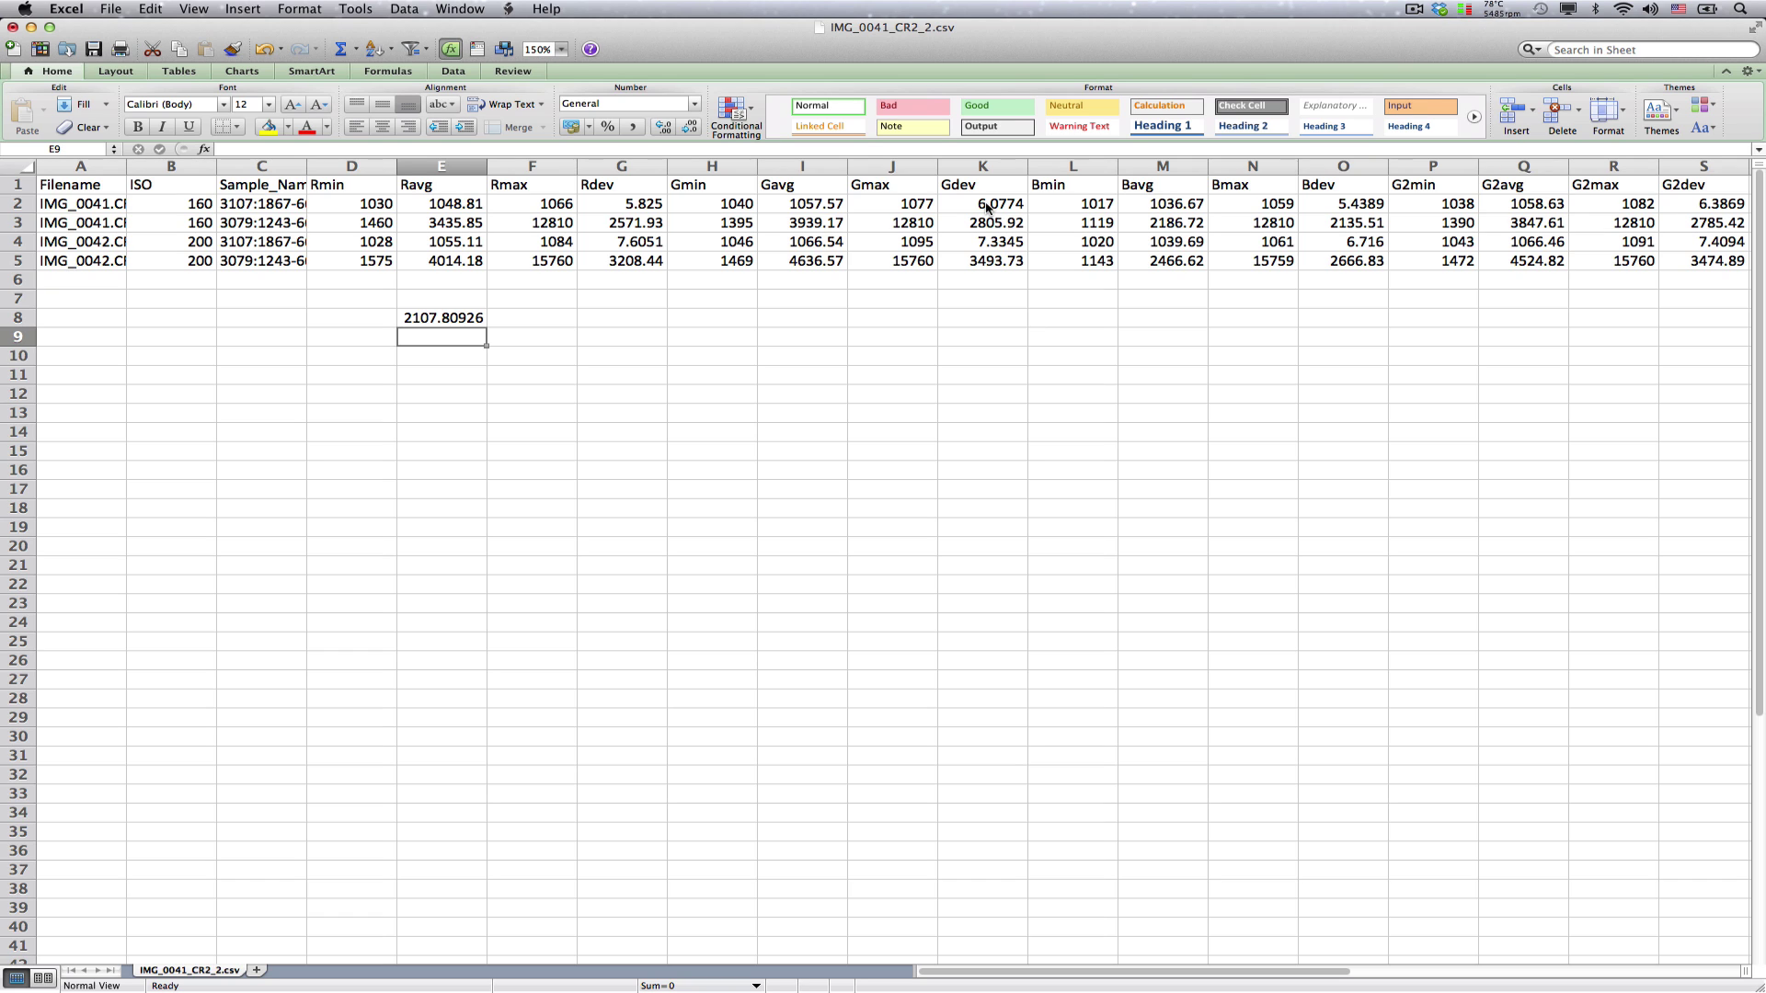
- Enter =J5/K4 in E9 for the ISO 200 saturation-to-noise ratio (2148.74906)
{"action": "type", "text": "="}
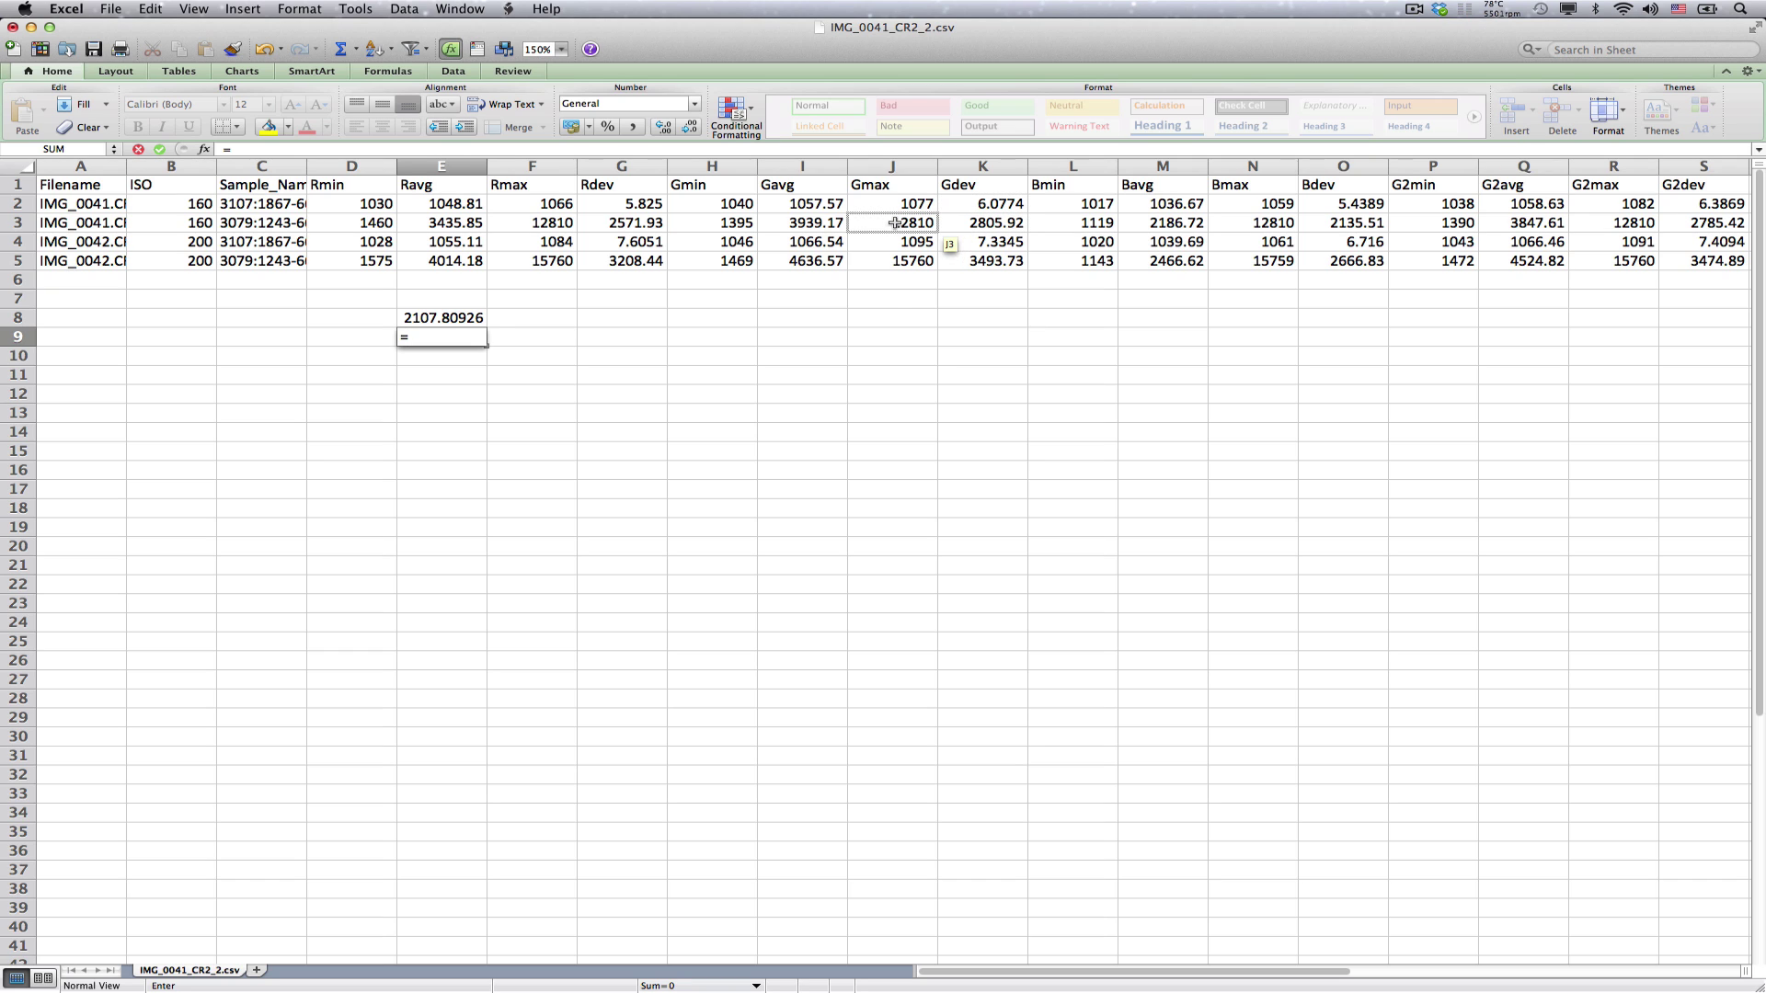
{"action": "left_click", "coordinate": [893, 262]}
{"action": "type", "text": "/"}
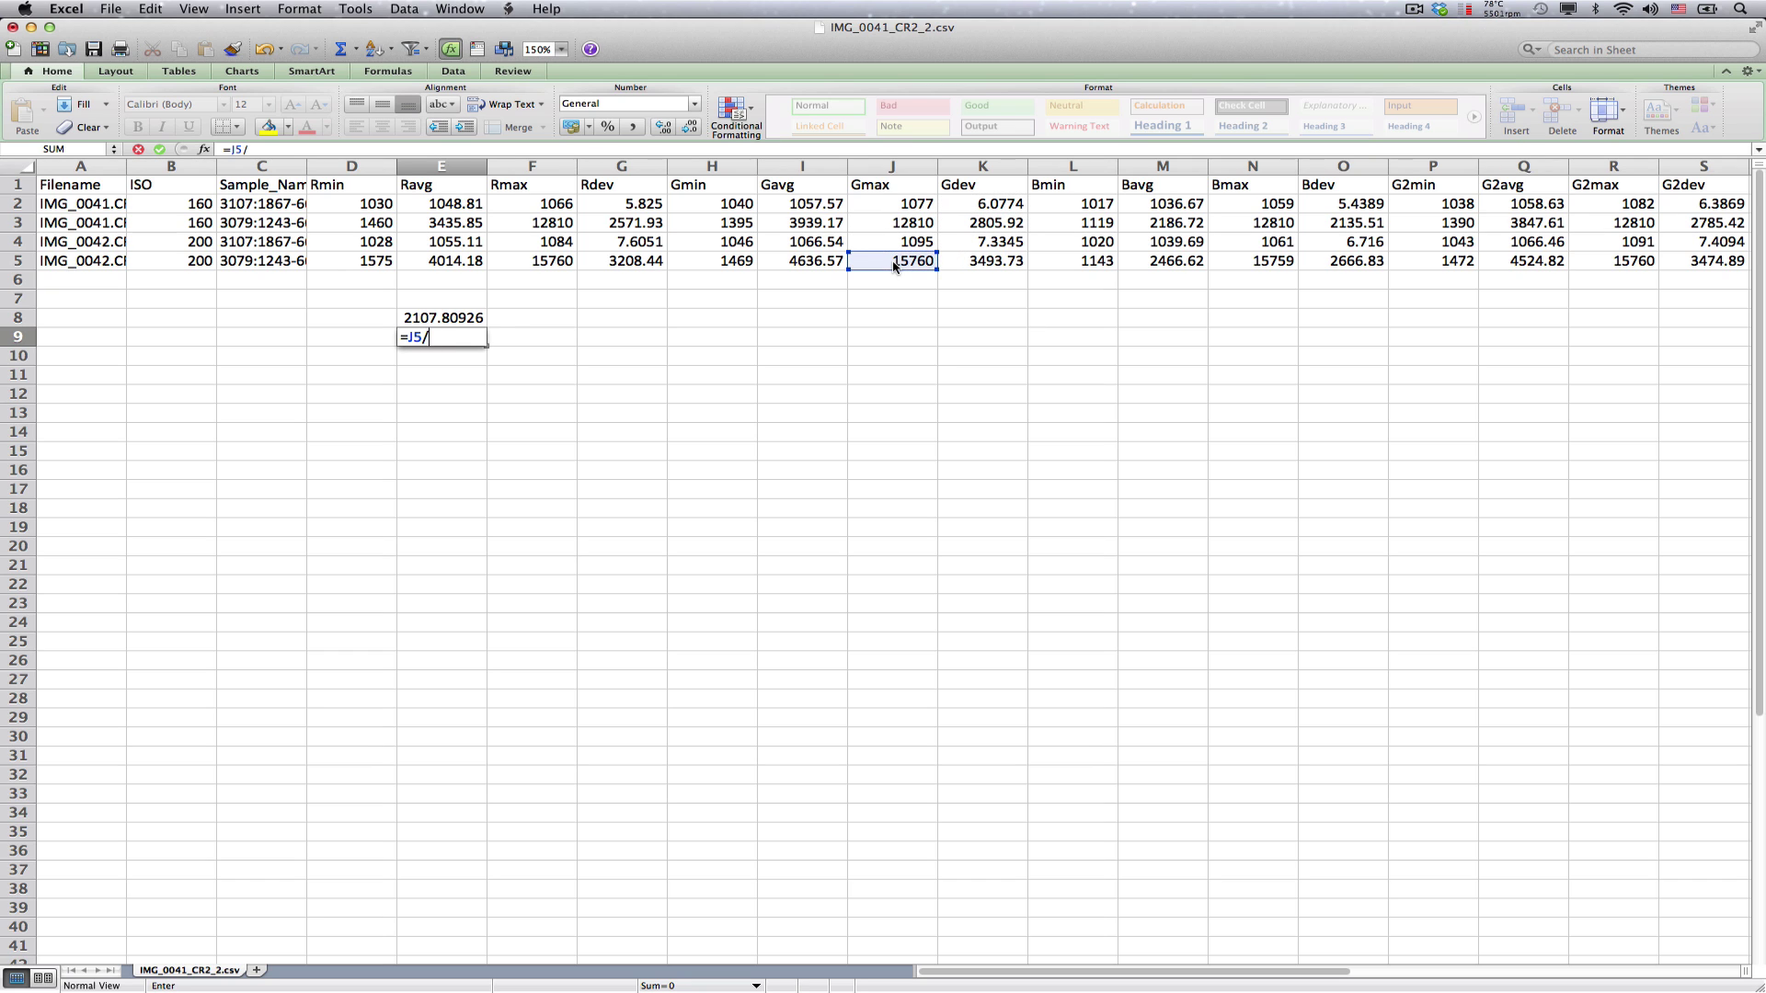
{"action": "left_click", "coordinate": [988, 245]}
{"action": "key", "text": "Return"}
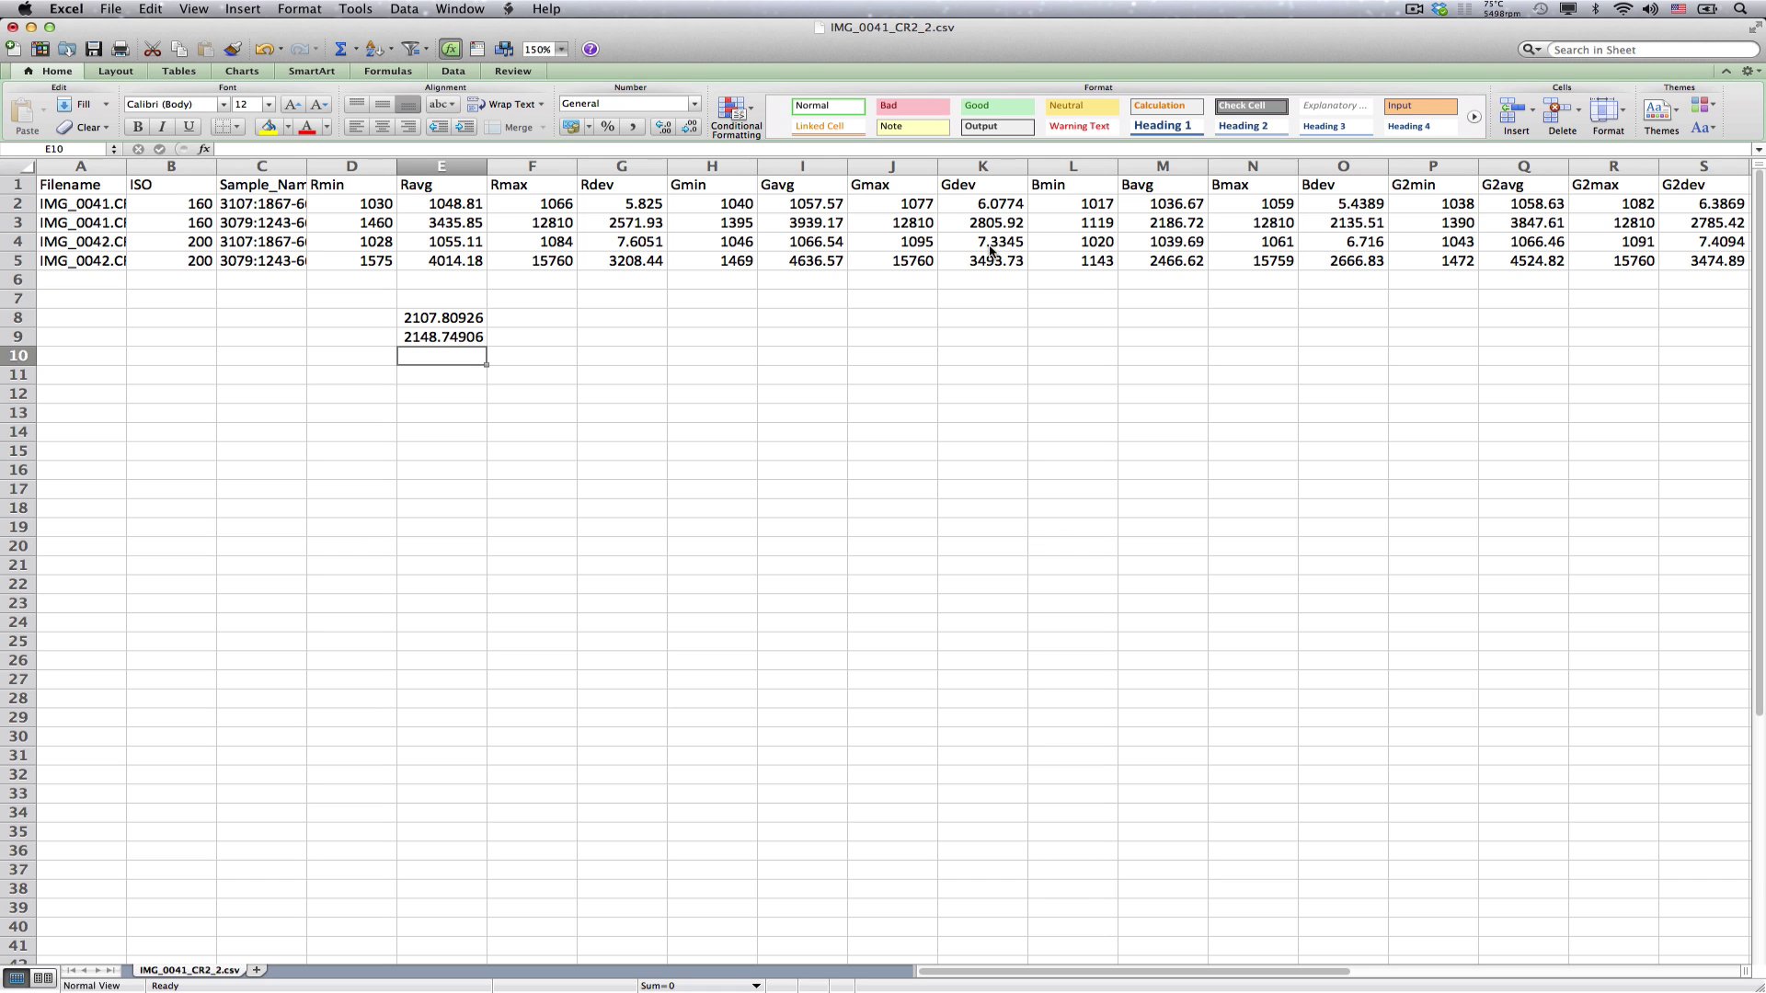
- Enter =J5/J3 in E10, dividing ISO 200 Gmax by ISO 160 Gmax for 1.23028884
{"action": "type", "text": "="}
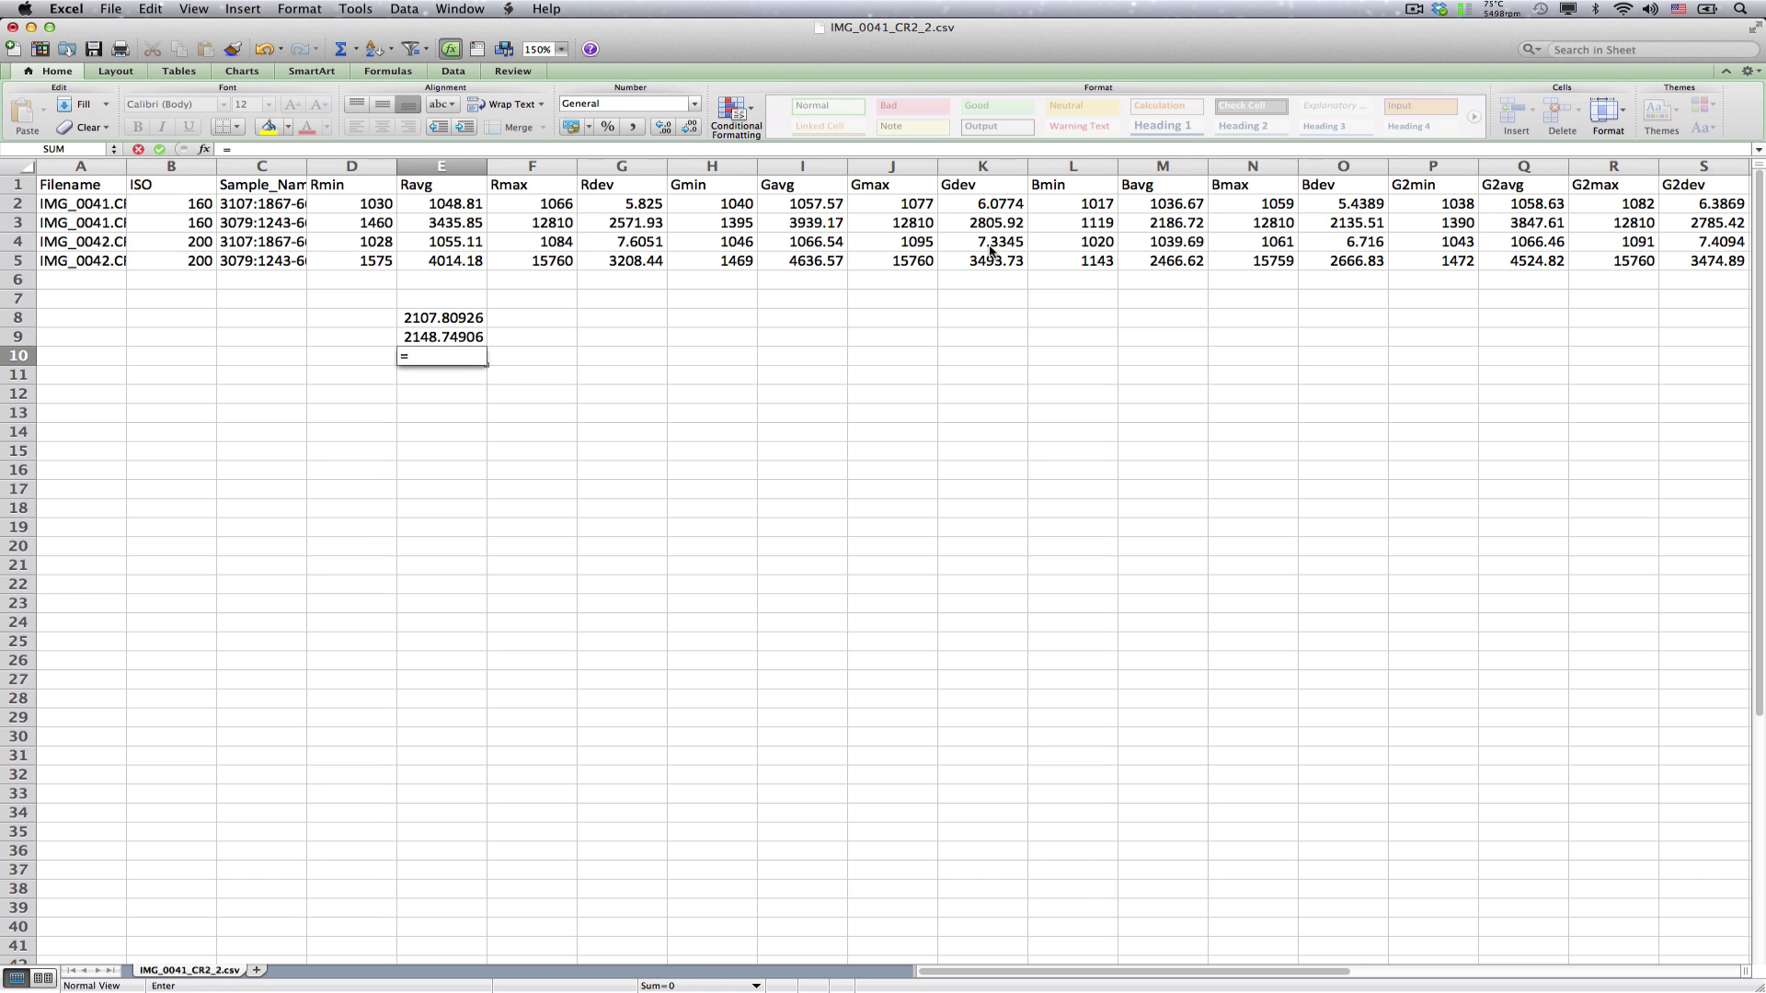
{"action": "left_click", "coordinate": [895, 267]}
{"action": "type", "text": "/"}
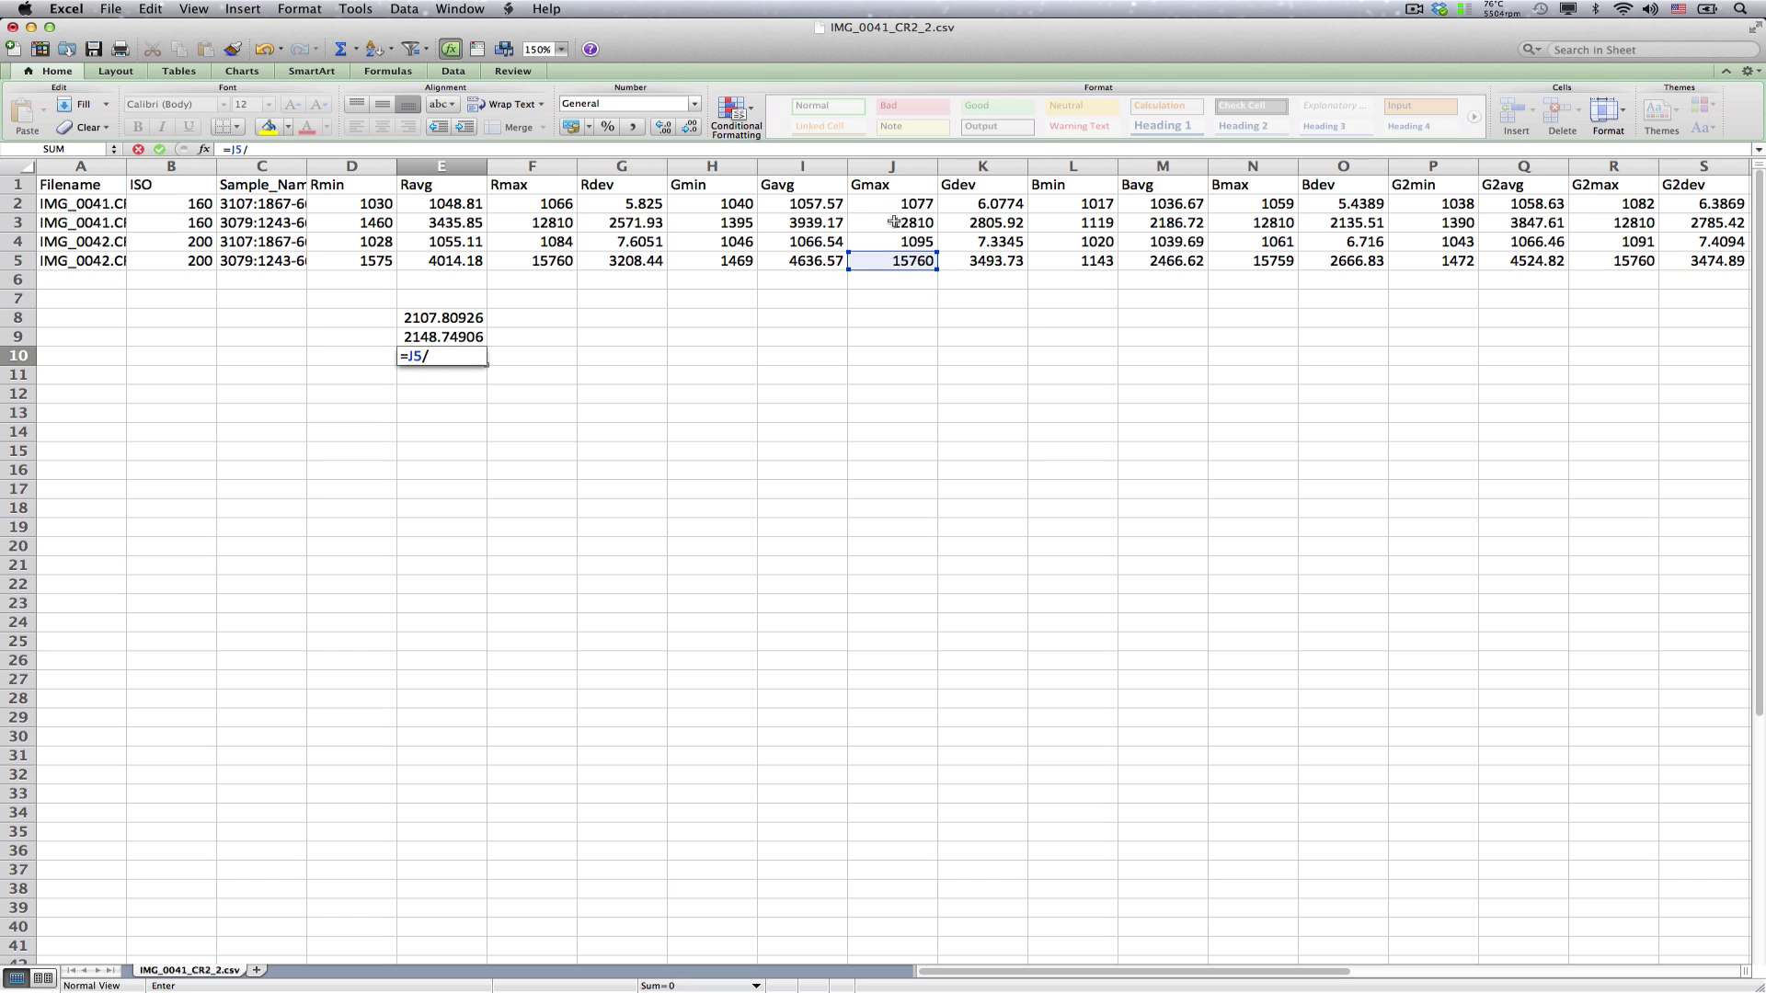
{"action": "left_click", "coordinate": [894, 224]}
{"action": "key", "text": "Return"}
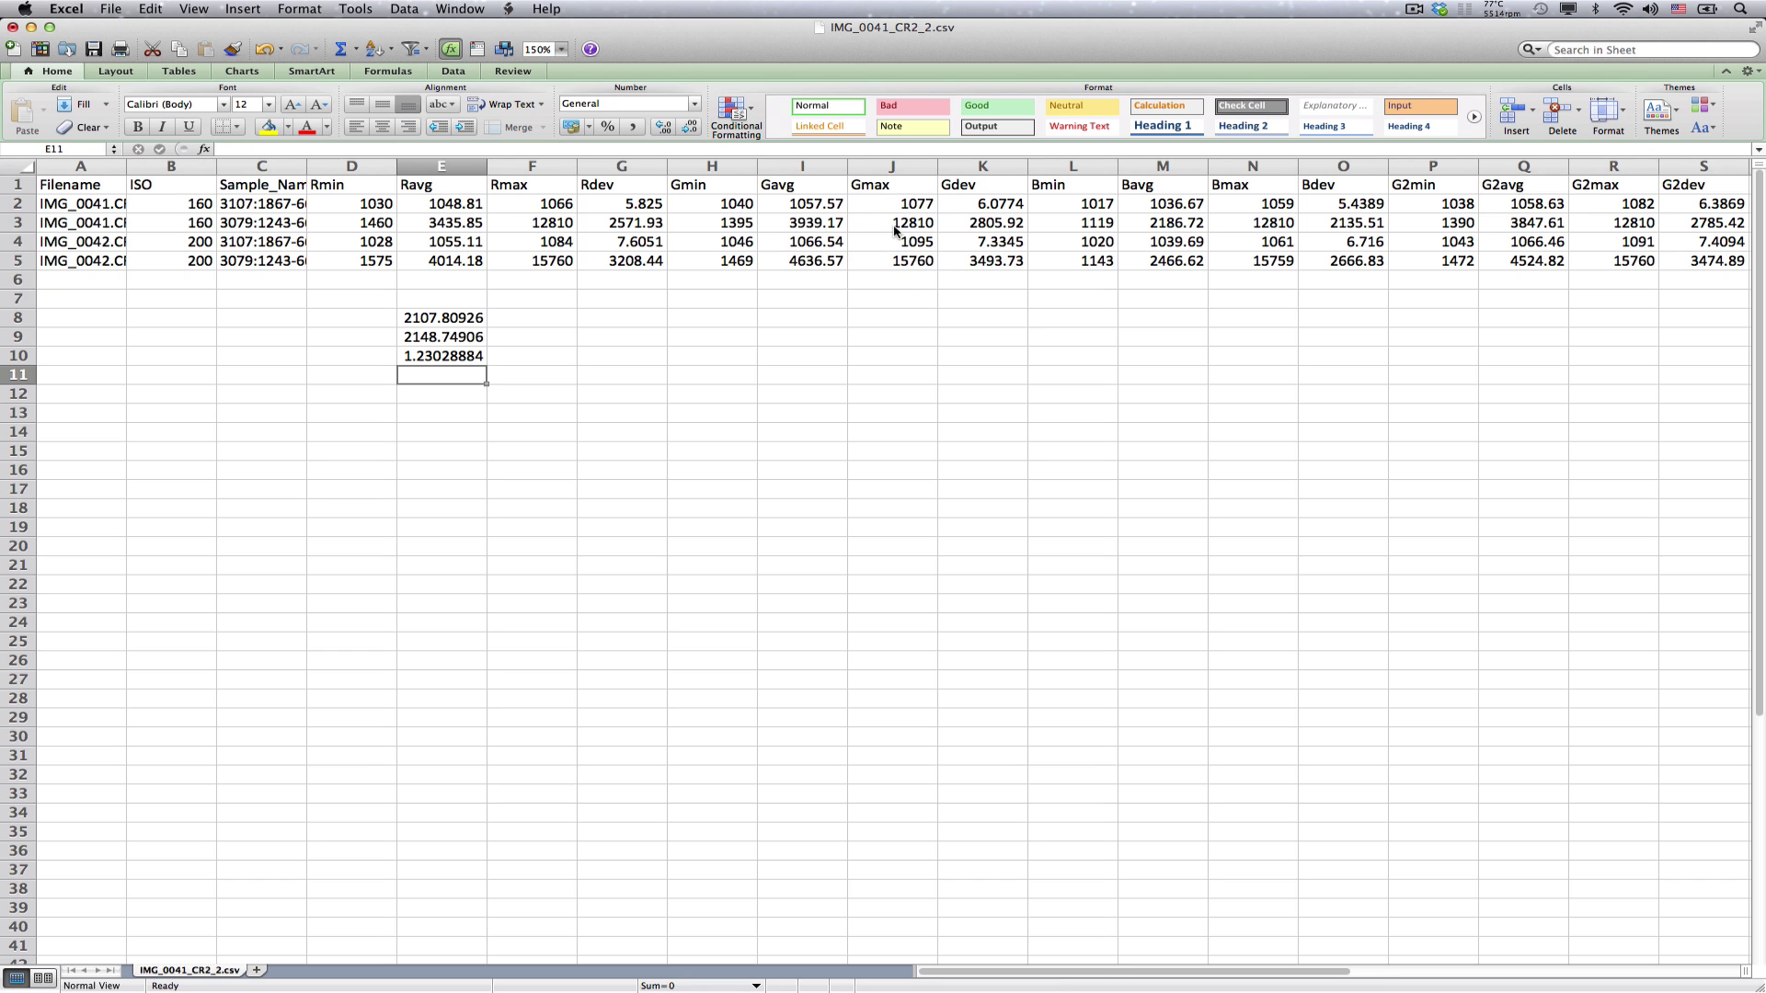